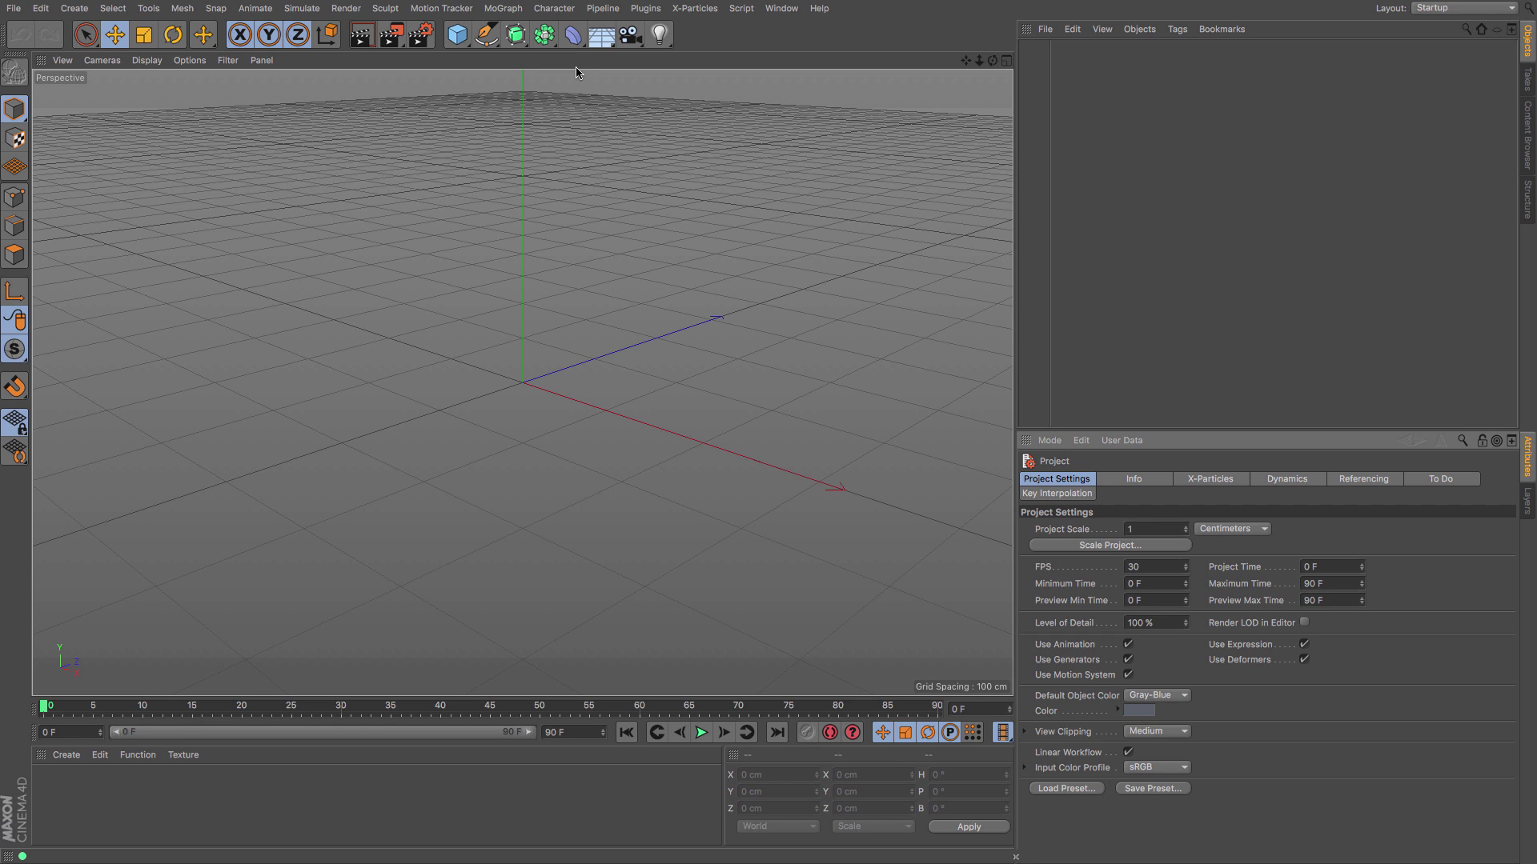
Add a Character object to the scene and set its template to Biped
left_click(560, 9)
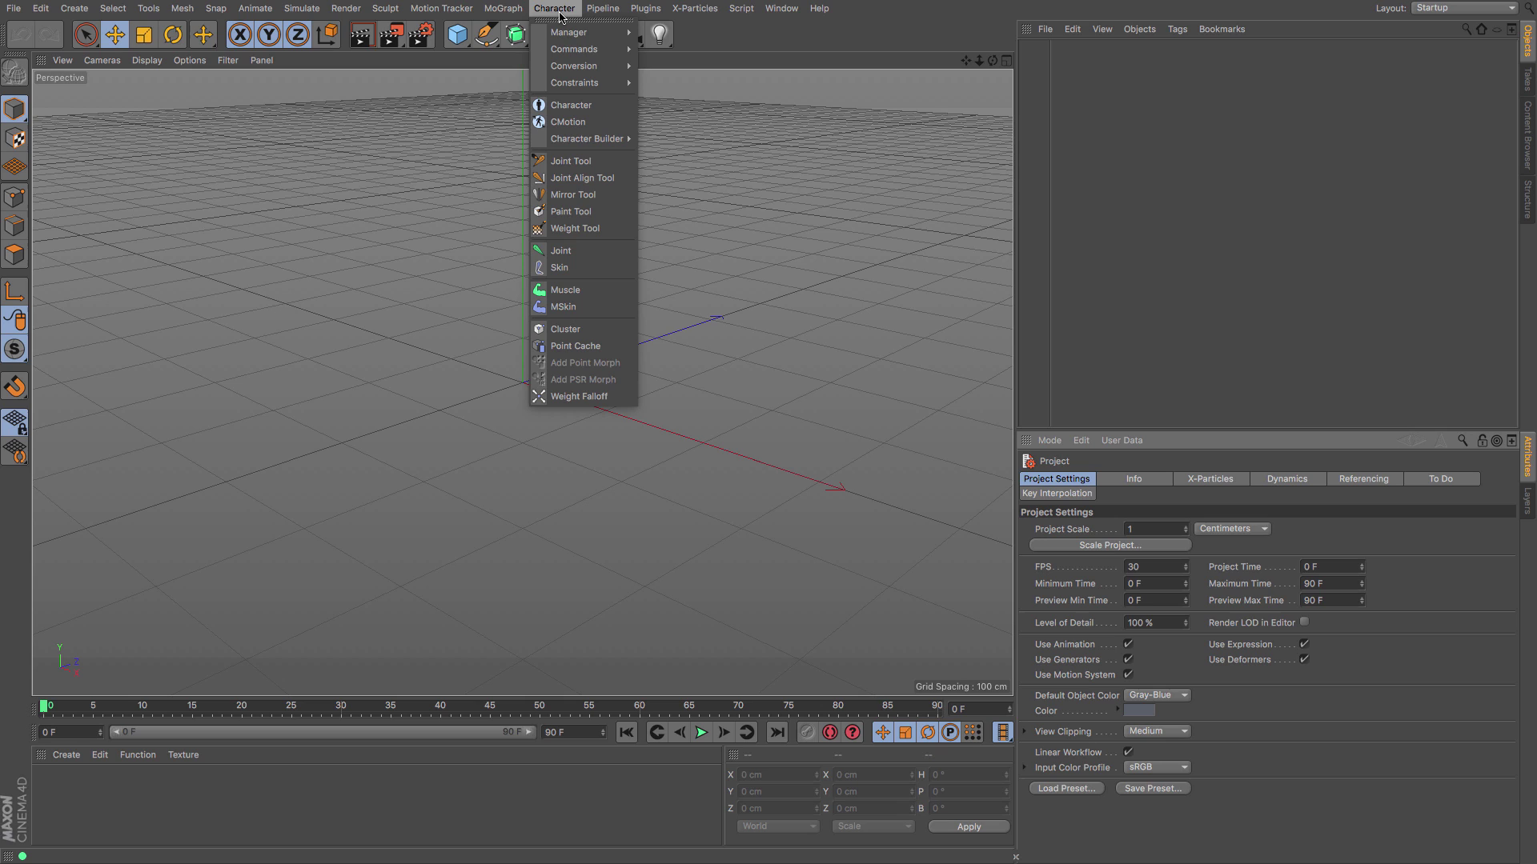
left_click(588, 108)
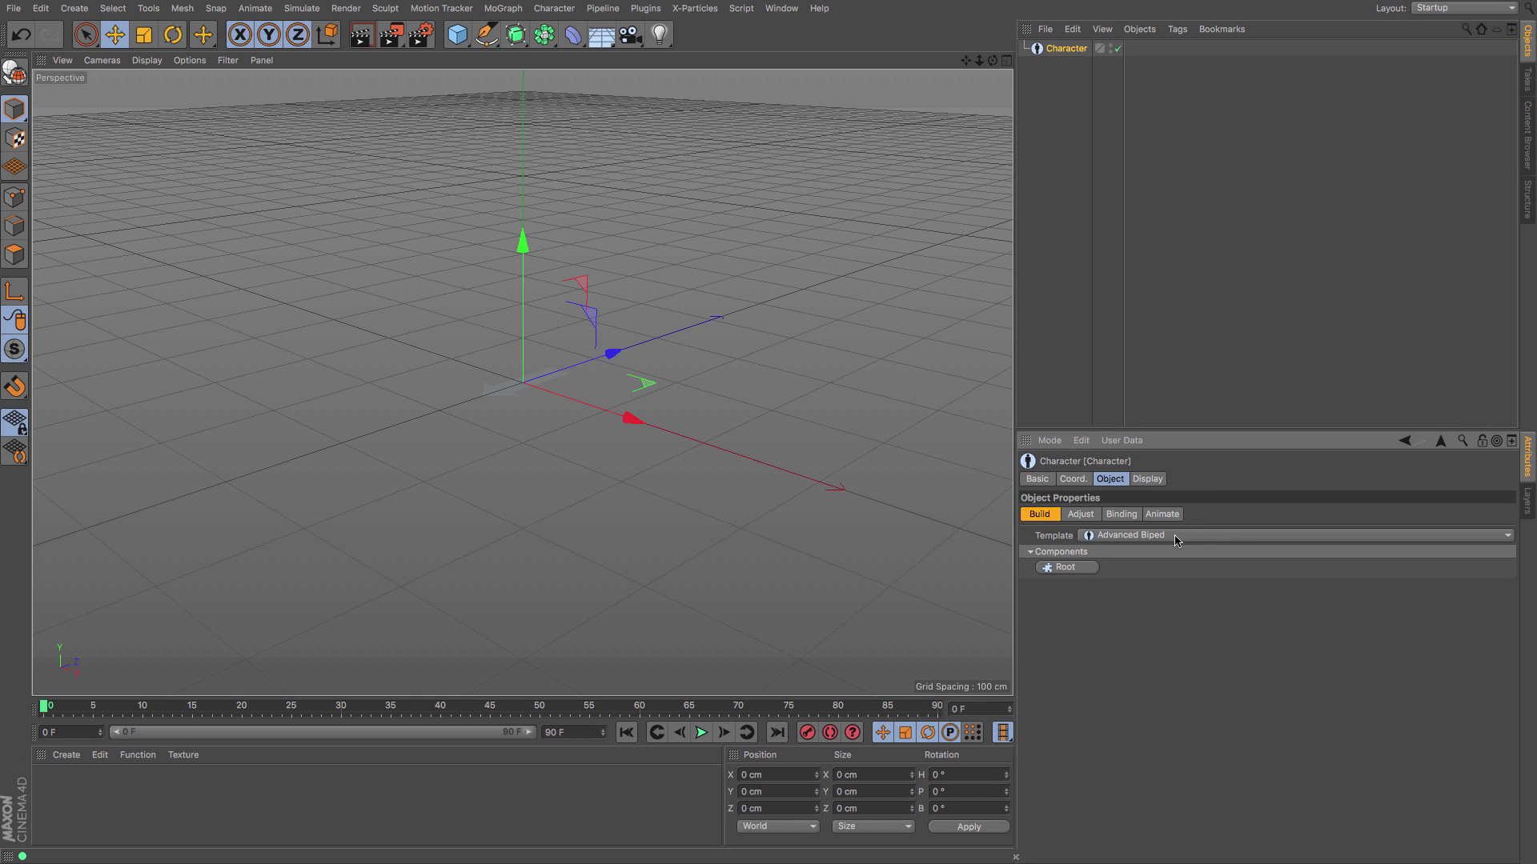
left_click(1508, 542)
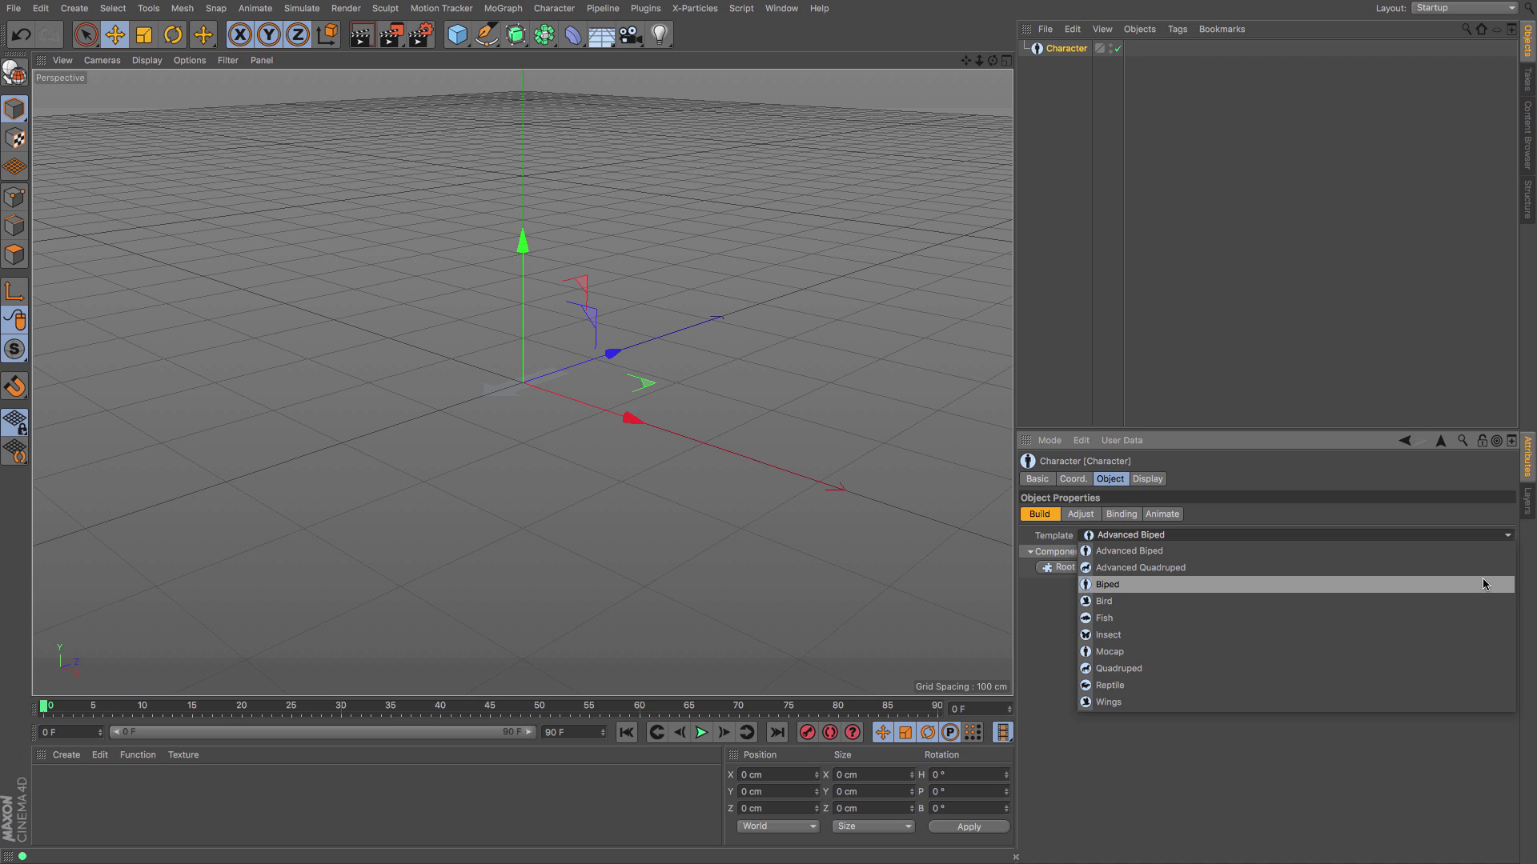
left_click(1482, 585)
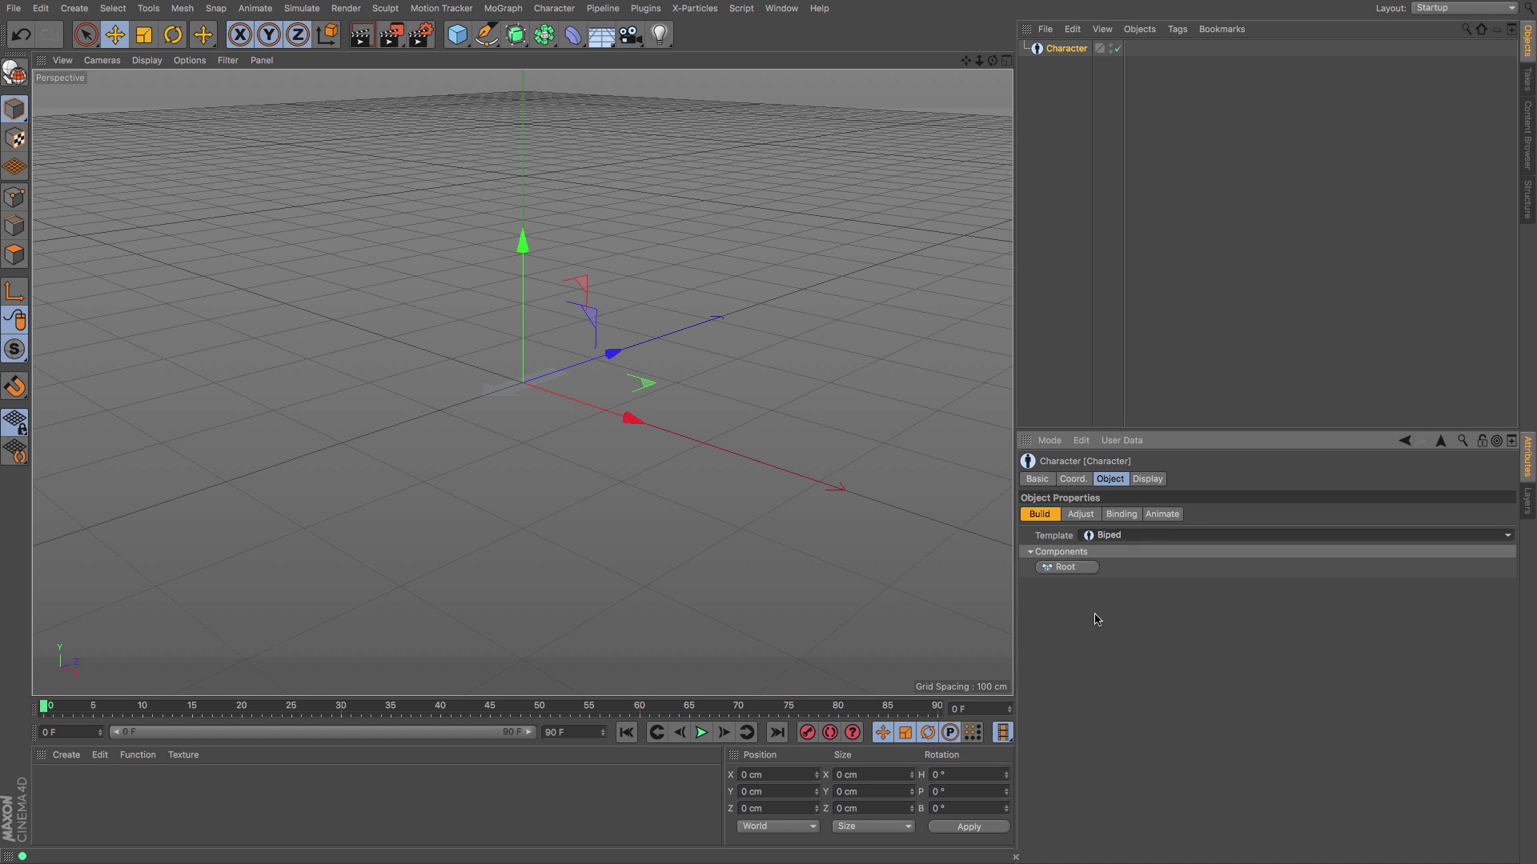
Add the Root component to the biped and attach a Spine (FK) component to it
left_click(1072, 574)
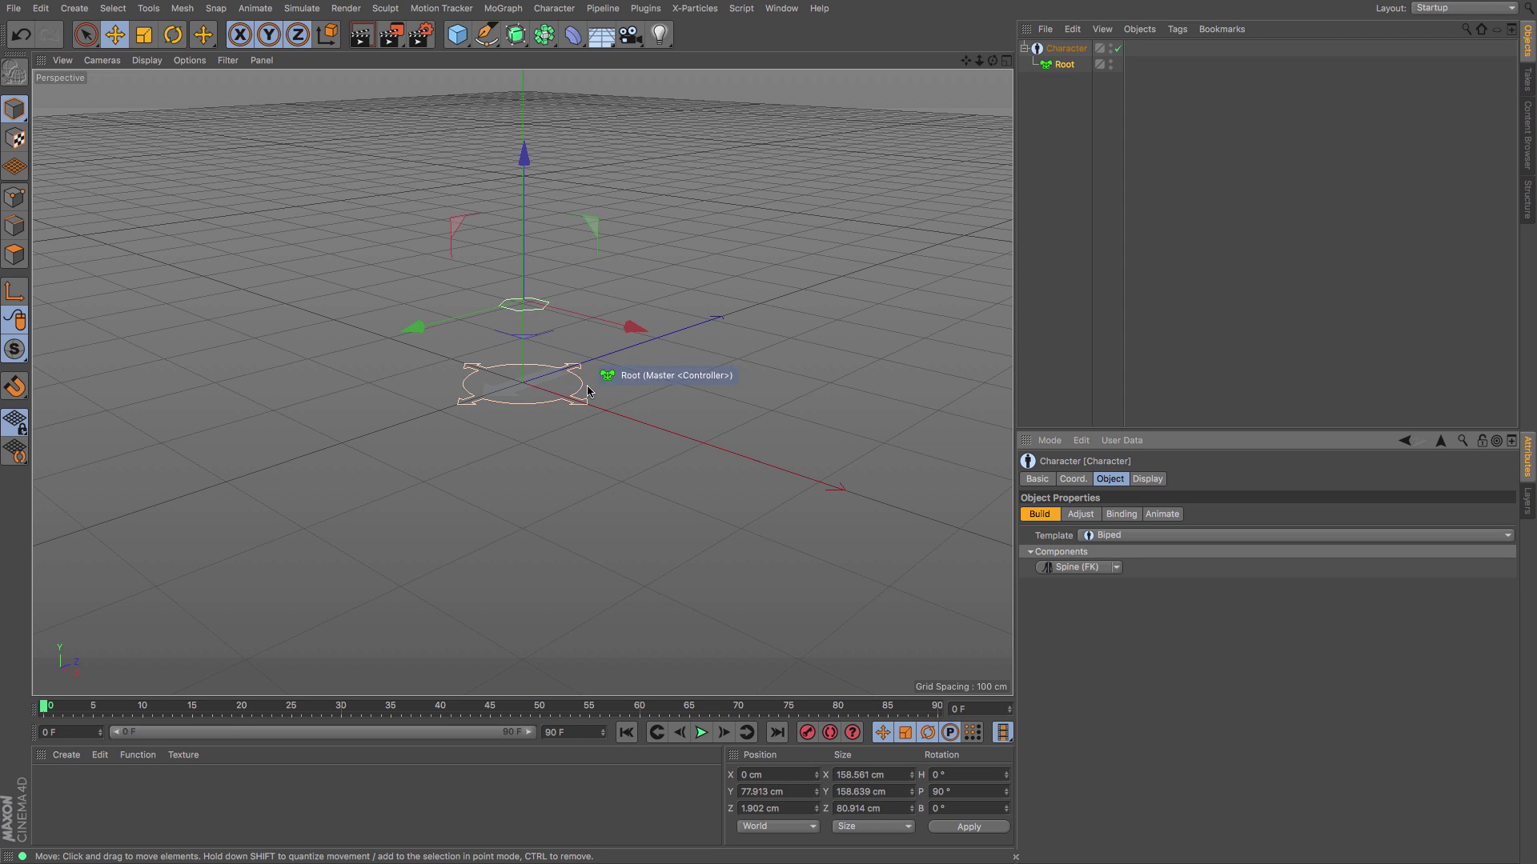
left_click_drag(965, 60, 931, 104)
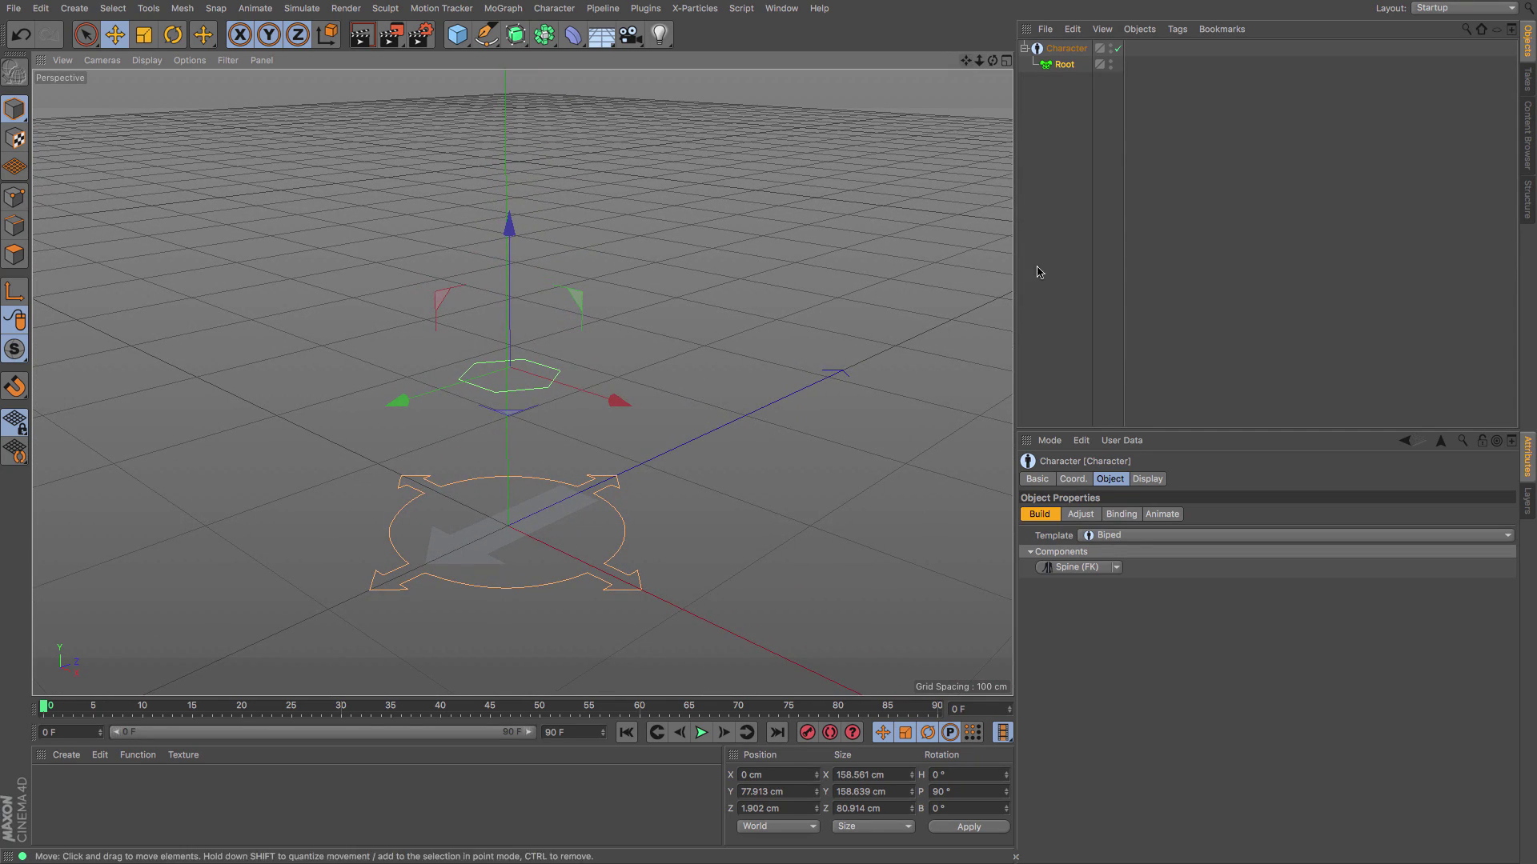
left_click(1117, 569)
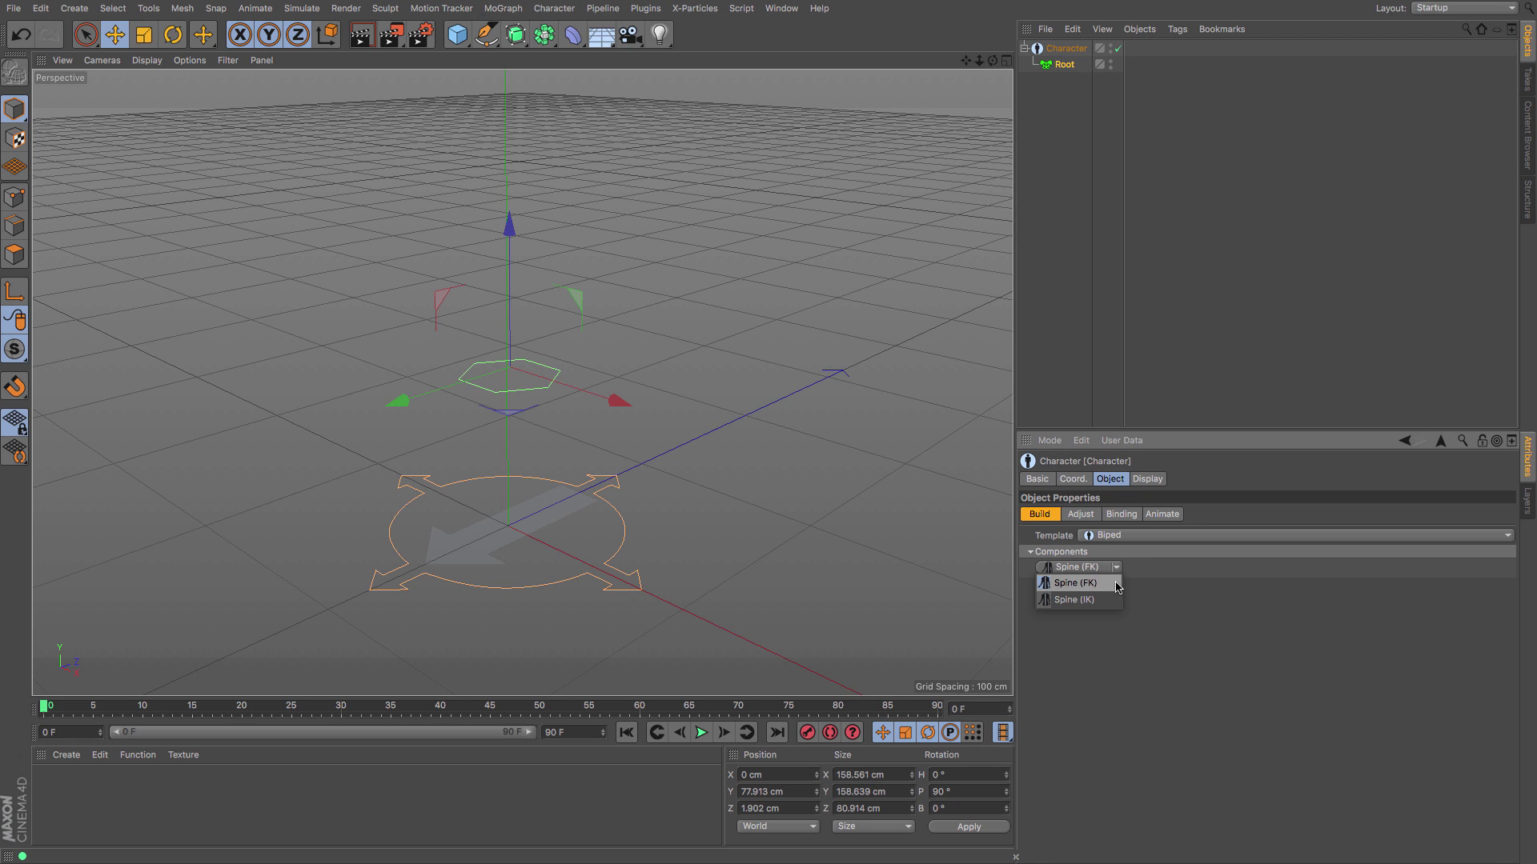
left_click(1117, 585)
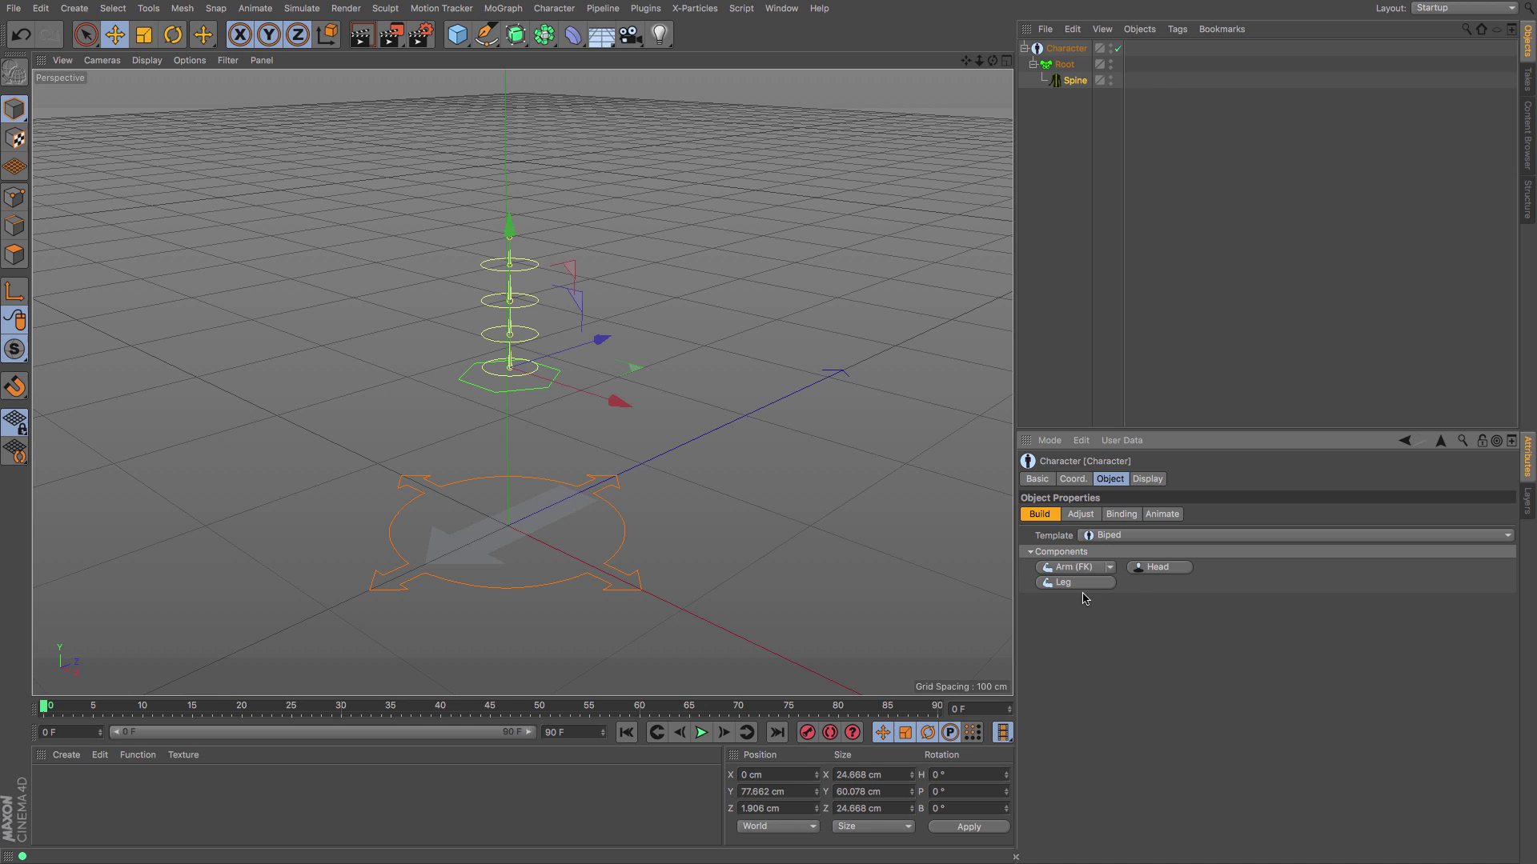
Add a Head component to the spine and a Jaw component to the head
left_click(1162, 572)
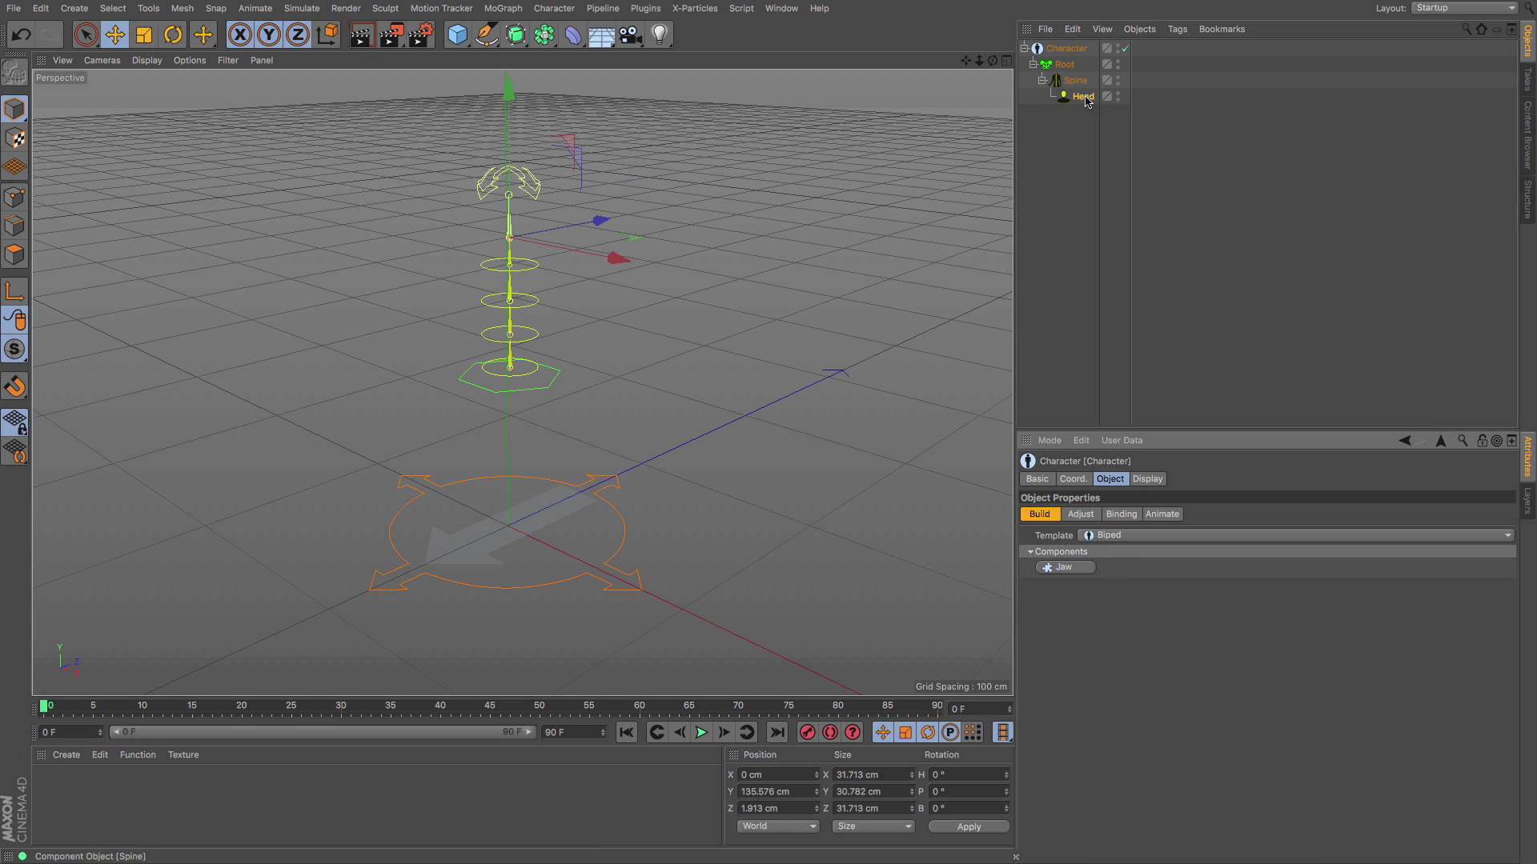
left_click(1065, 567)
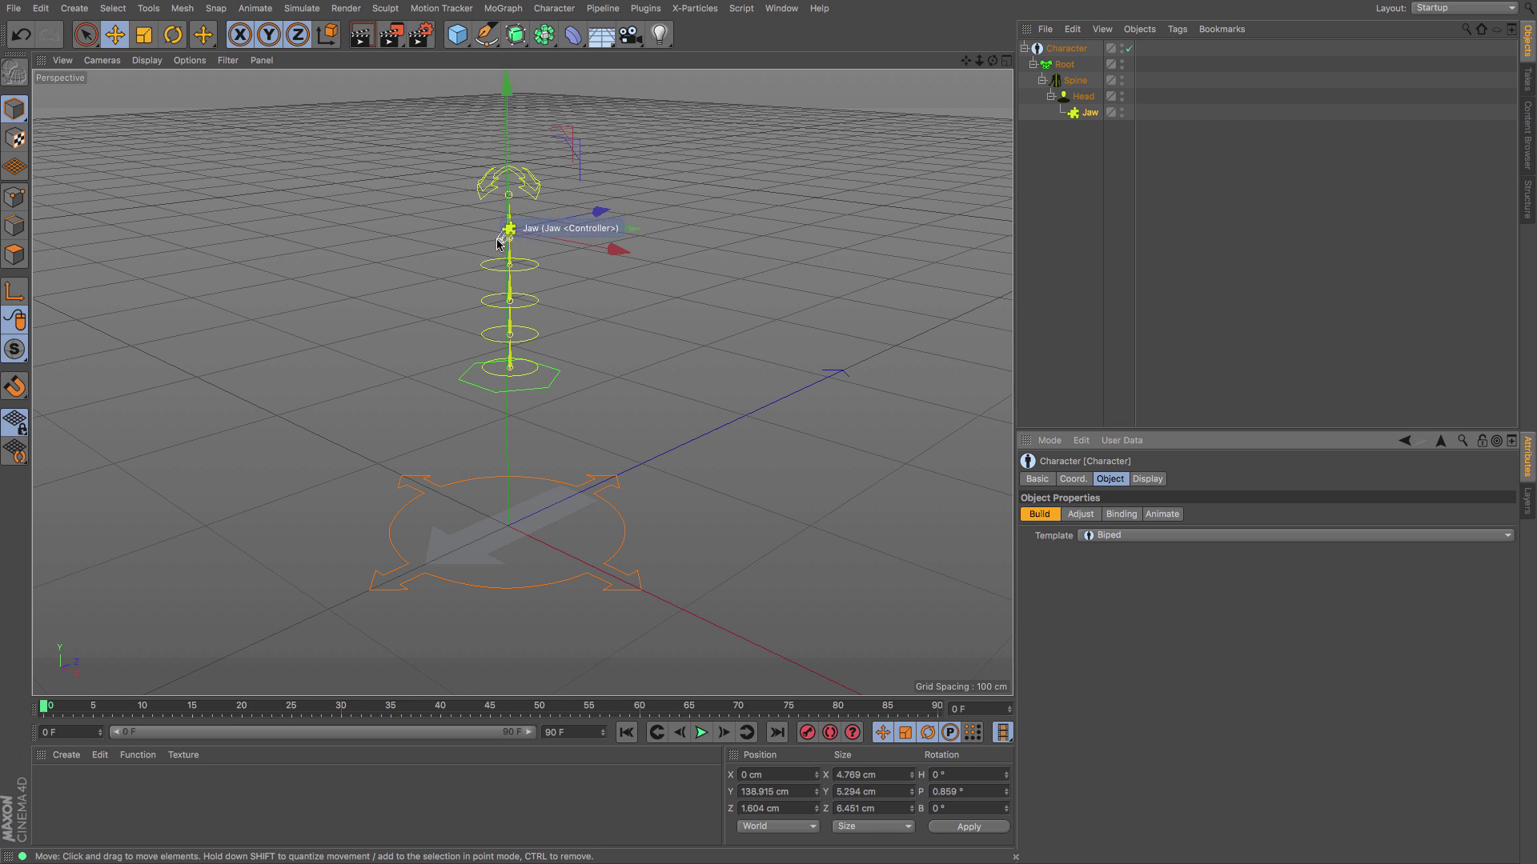
left_click_drag(965, 60, 1026, 60)
scroll(522, 382, "up", 3)
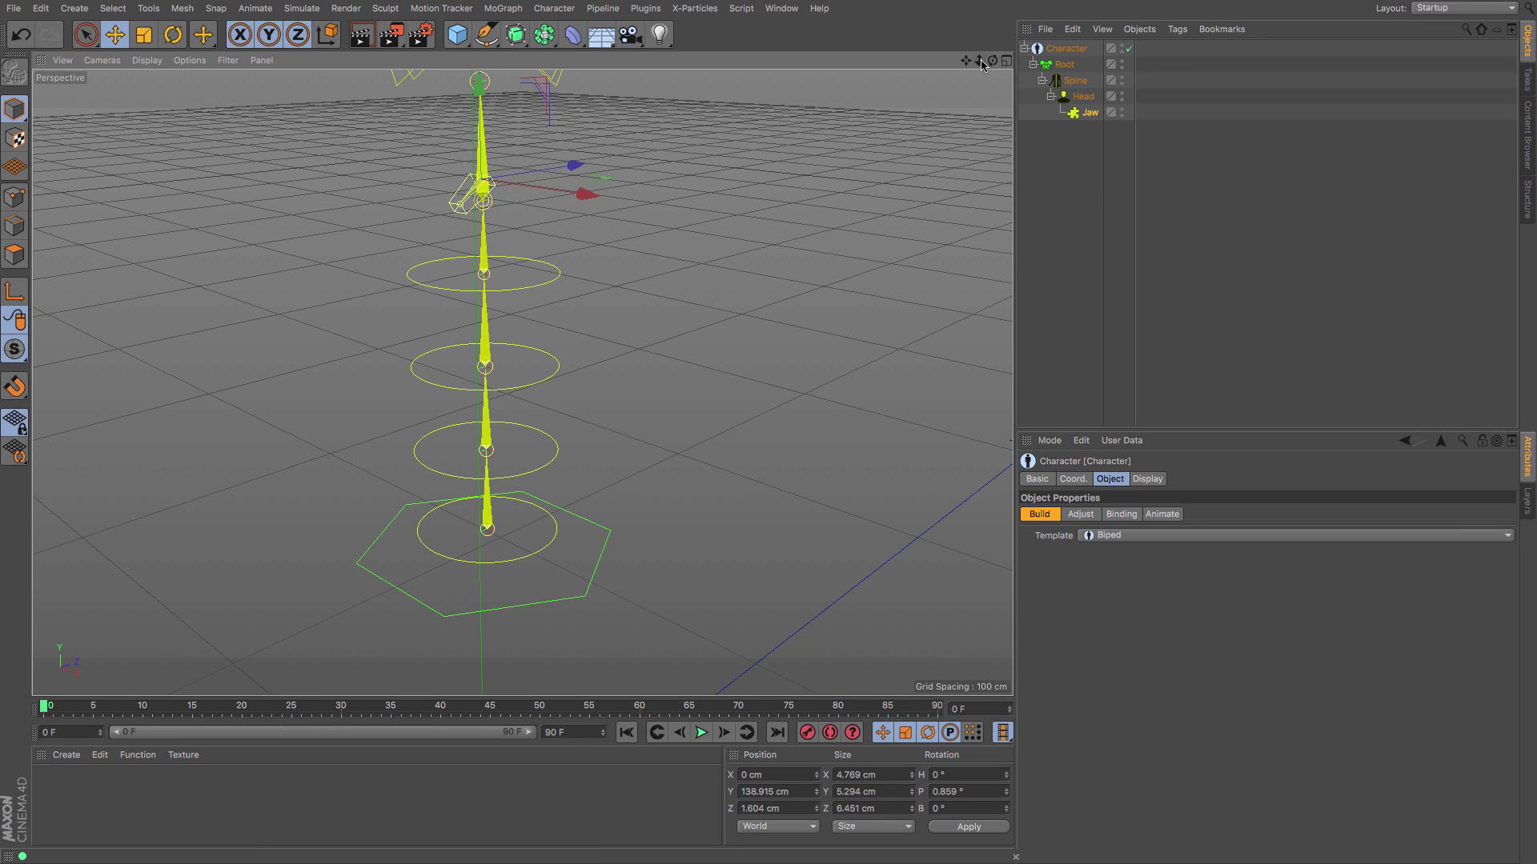
left_click_drag(979, 61, 931, 61)
left_click_drag(522, 382, 954, 24)
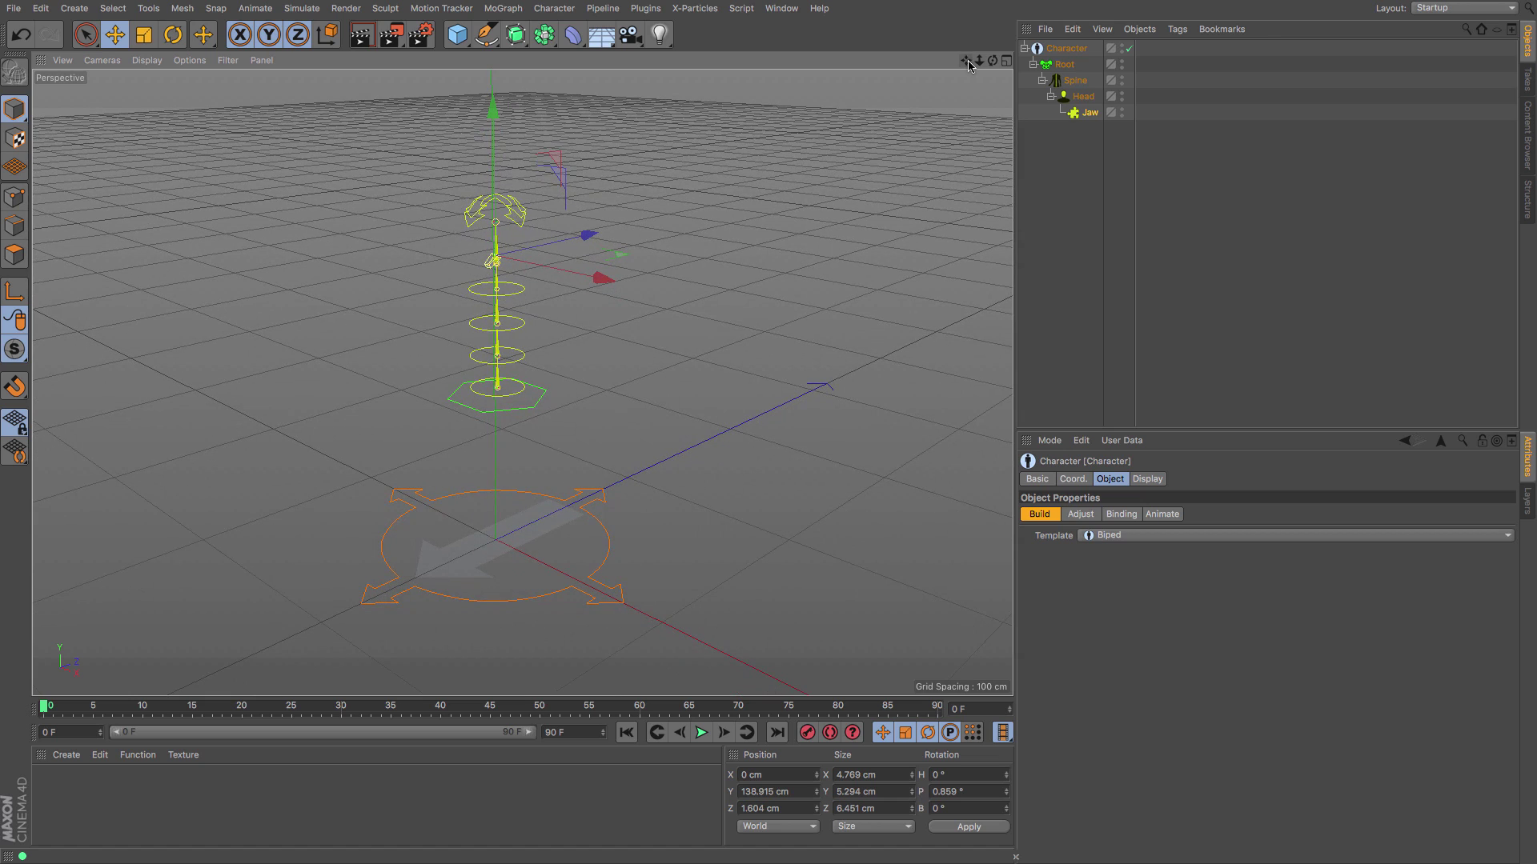
Add a left and right Arm (FK) pair to the spine, with a Thumb component on both arms
left_click(1075, 80)
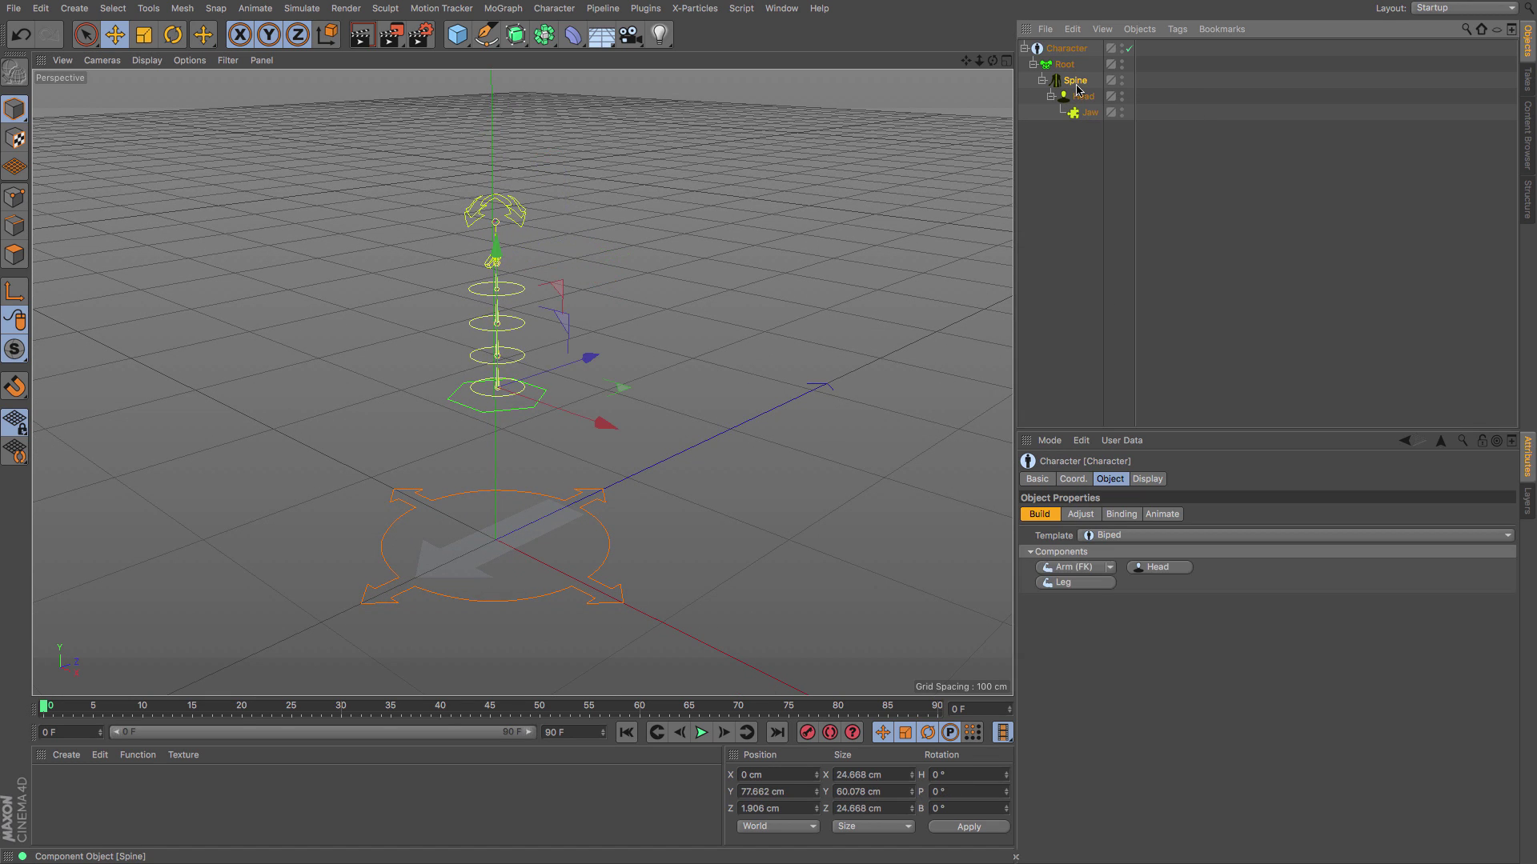
left_click(1111, 570)
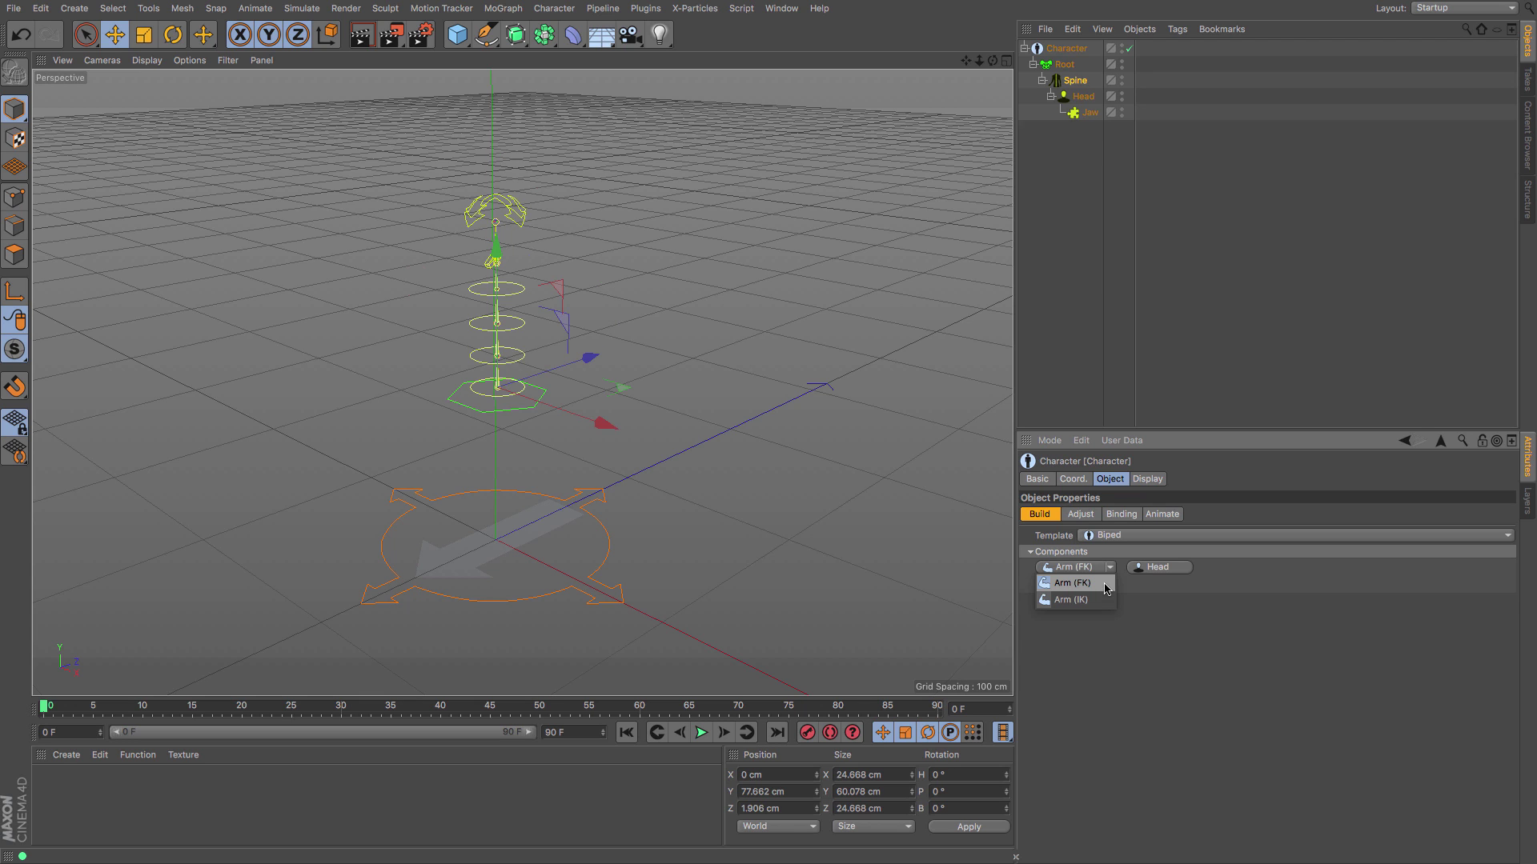
left_click(1105, 585)
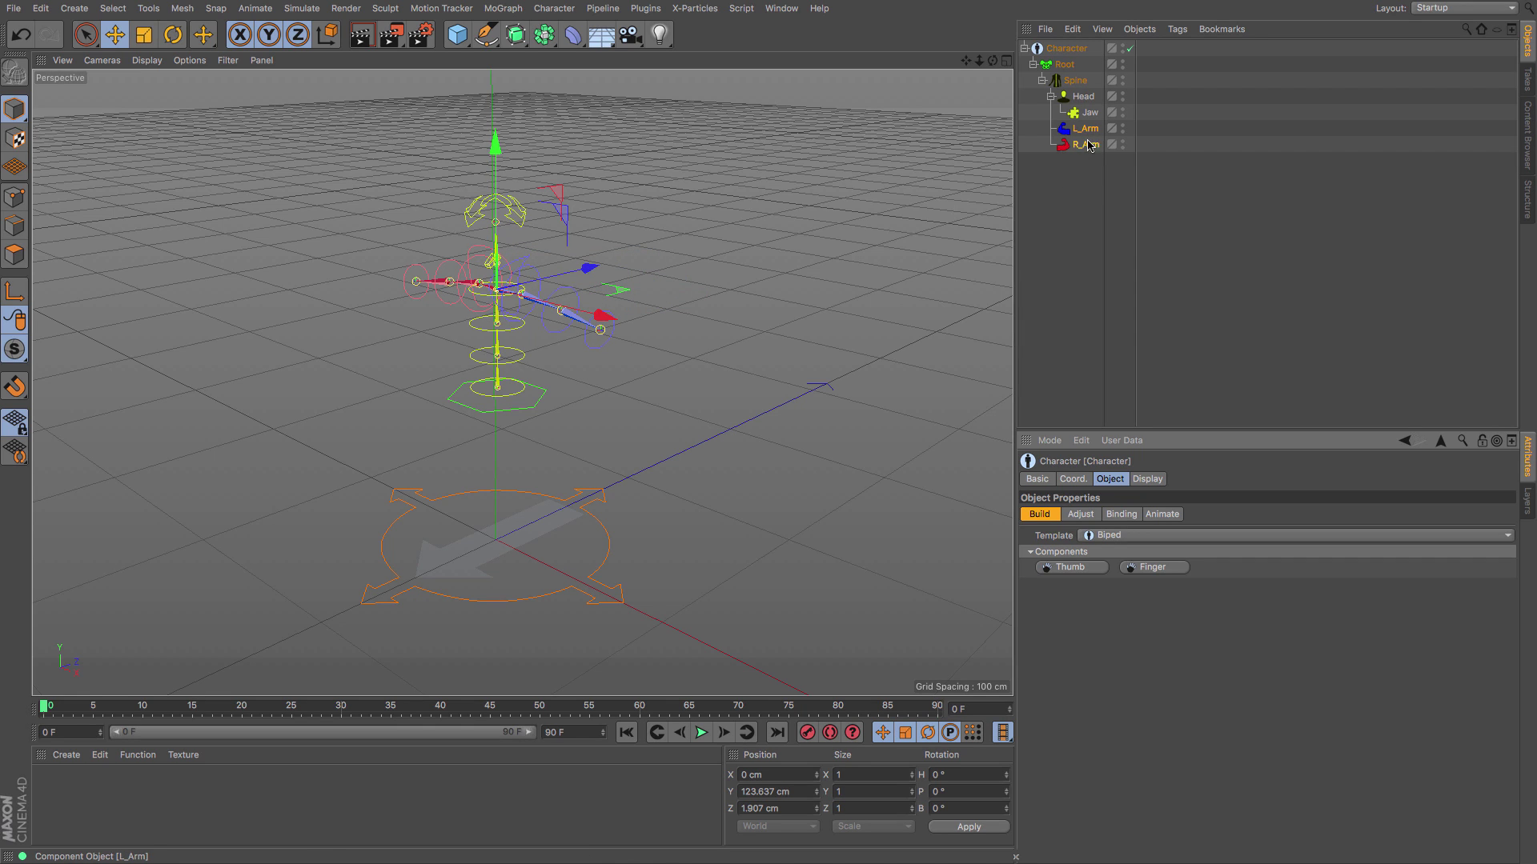
left_click(1083, 569)
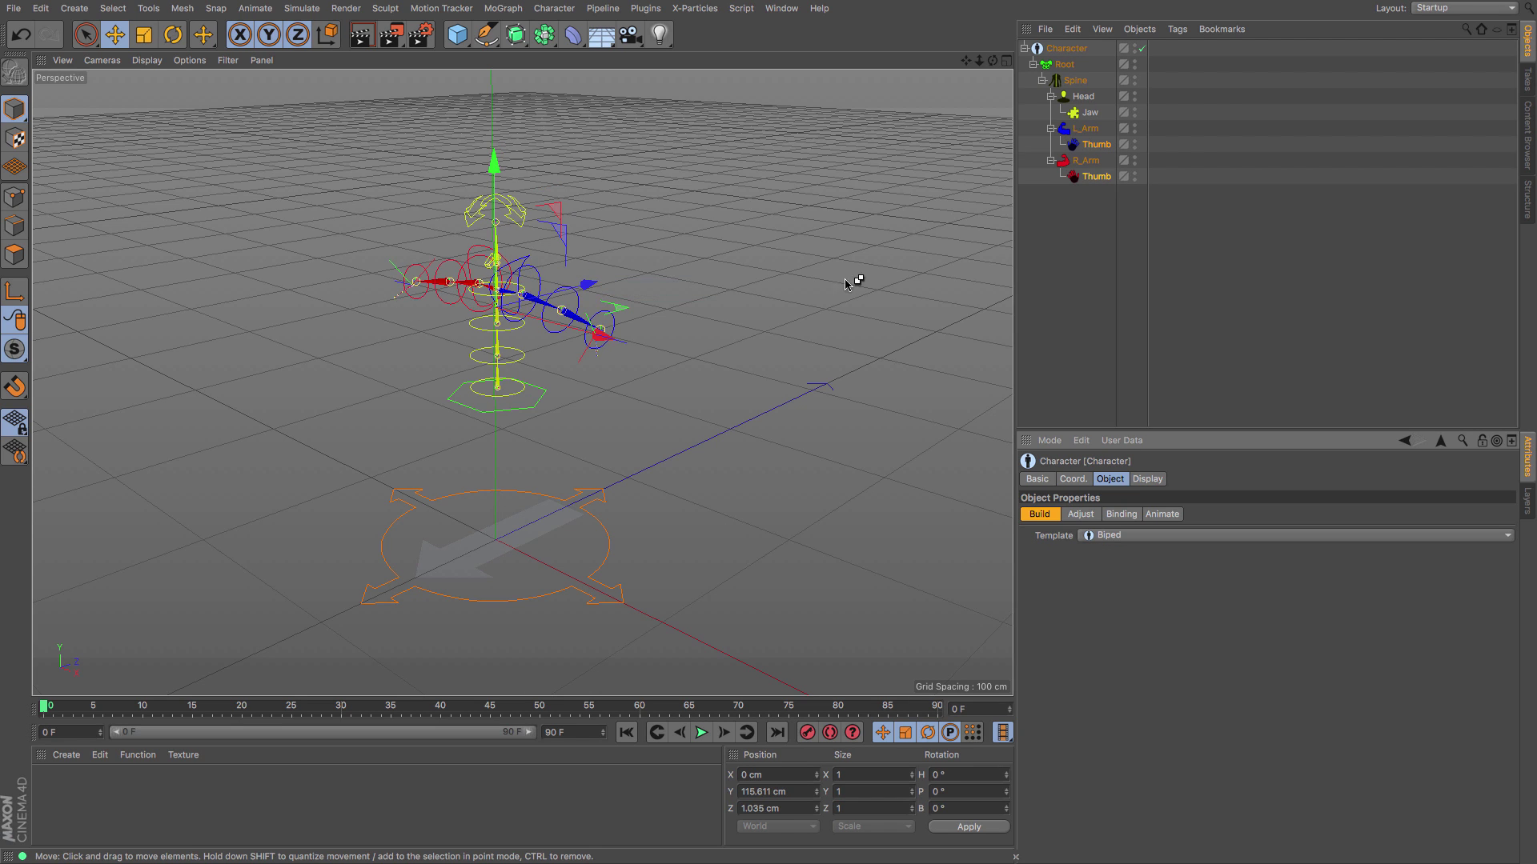
Add four Finger components to both the left and right arms
left_click(1087, 134)
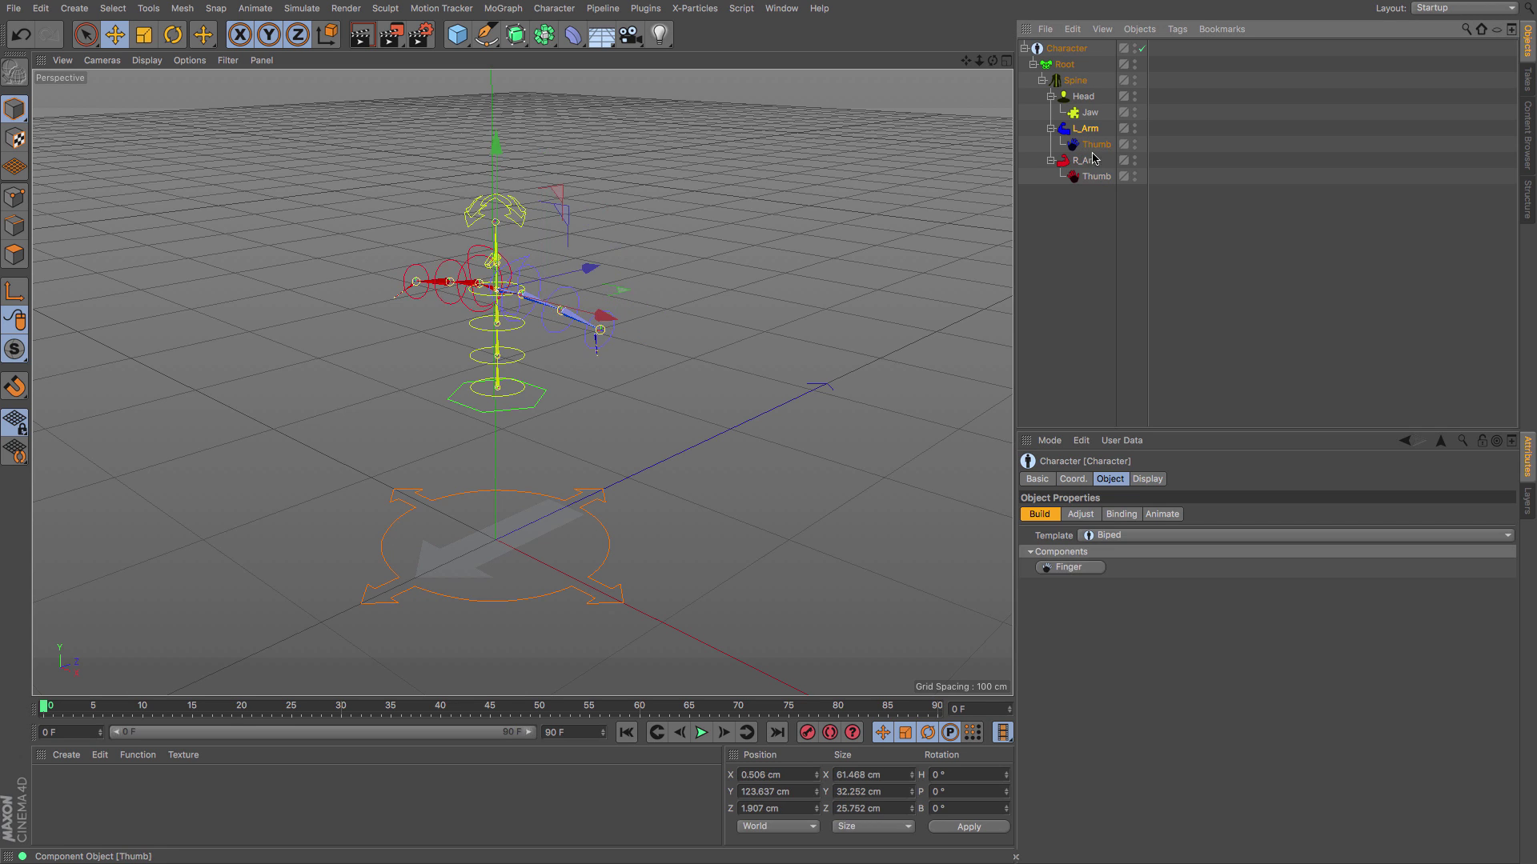
left_click(1090, 160)
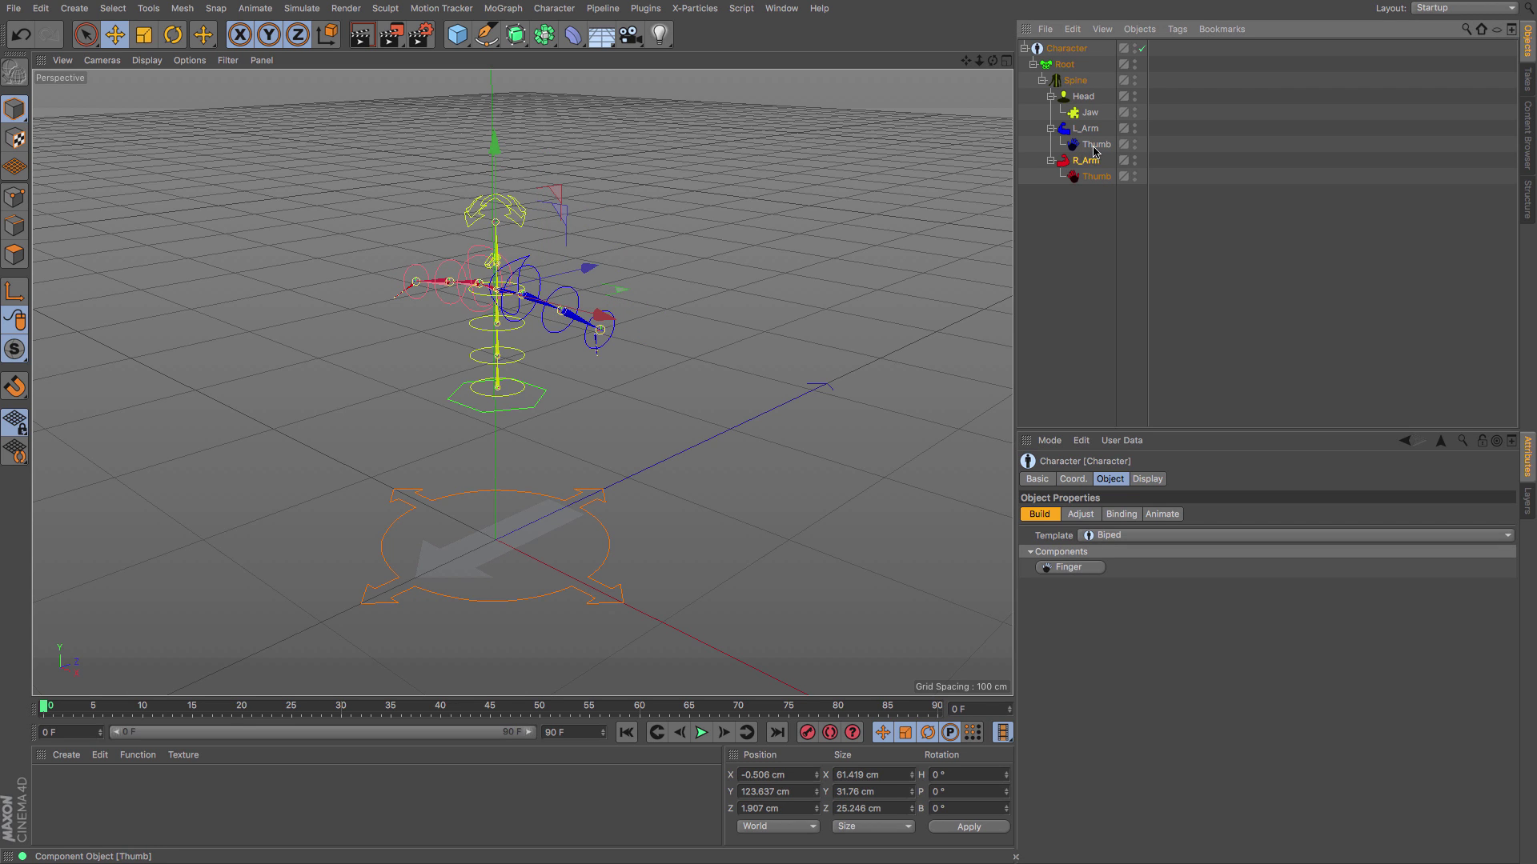
left_click(1093, 147, "shift")
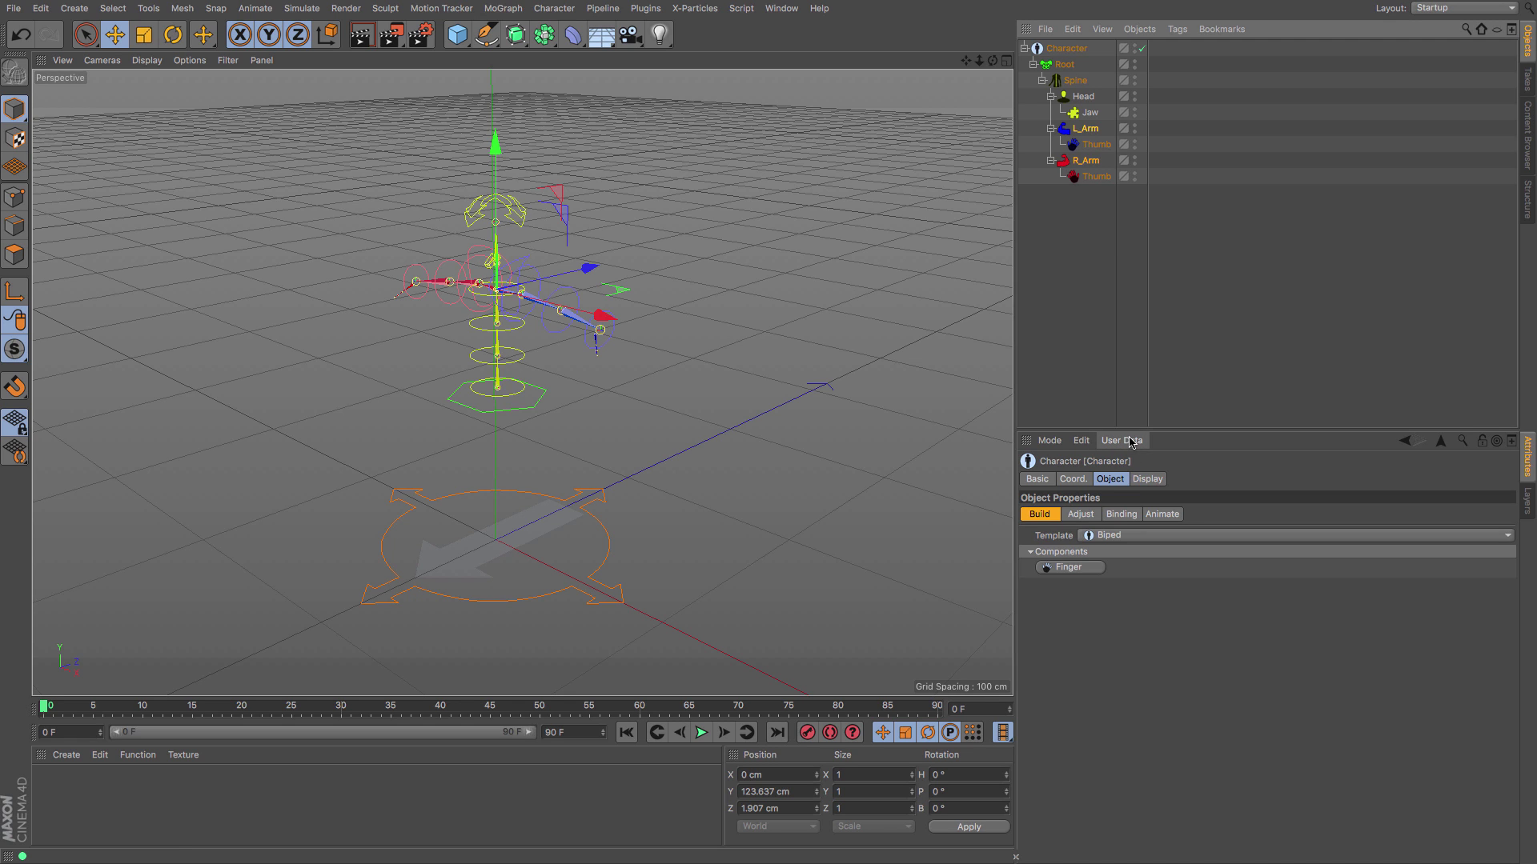
left_click(1093, 573)
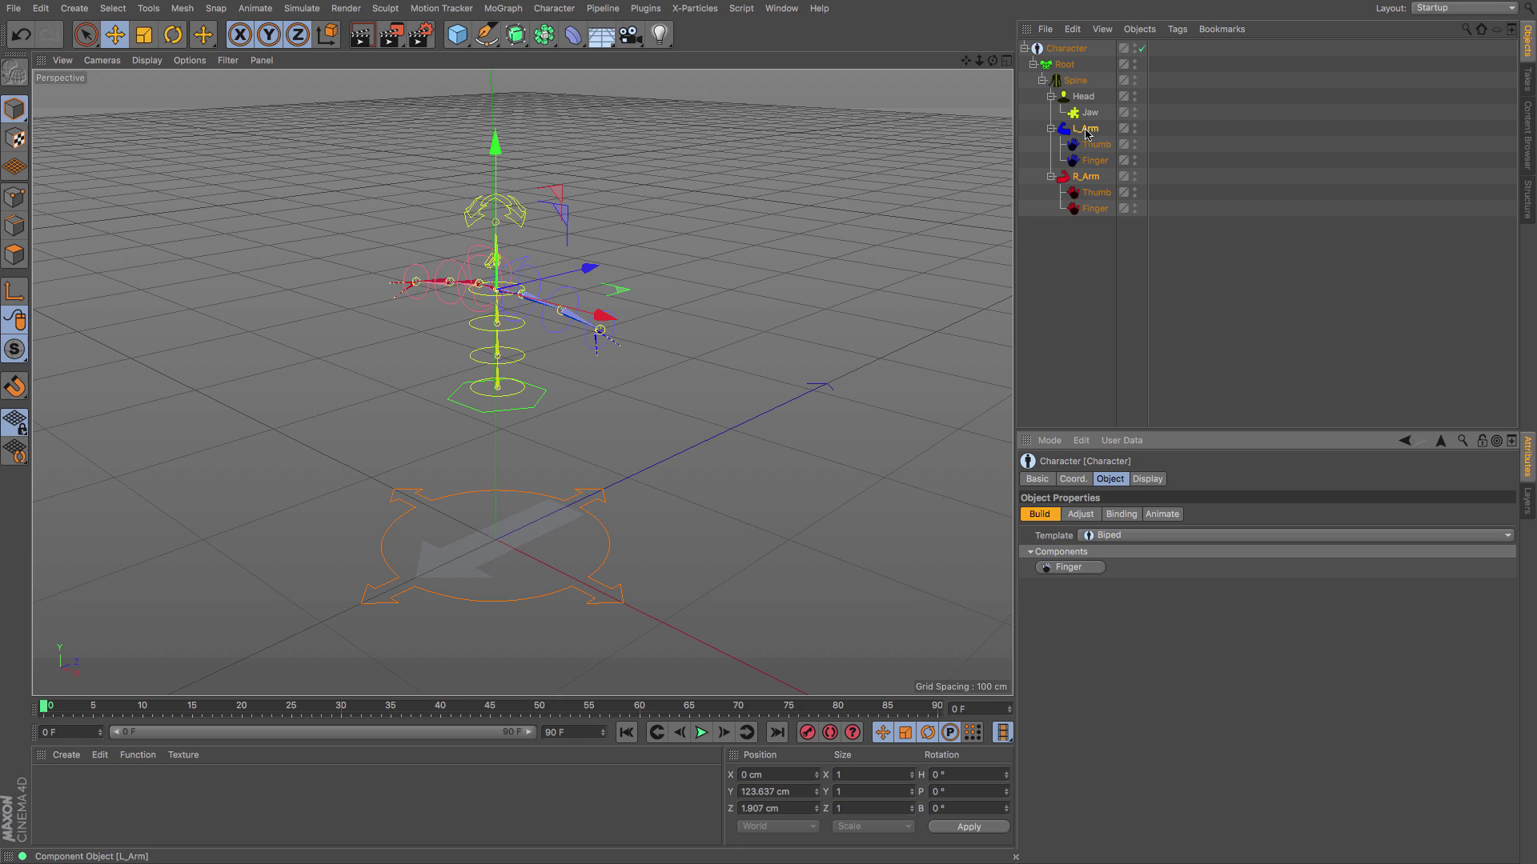
left_click(1072, 568)
left_click(1073, 567)
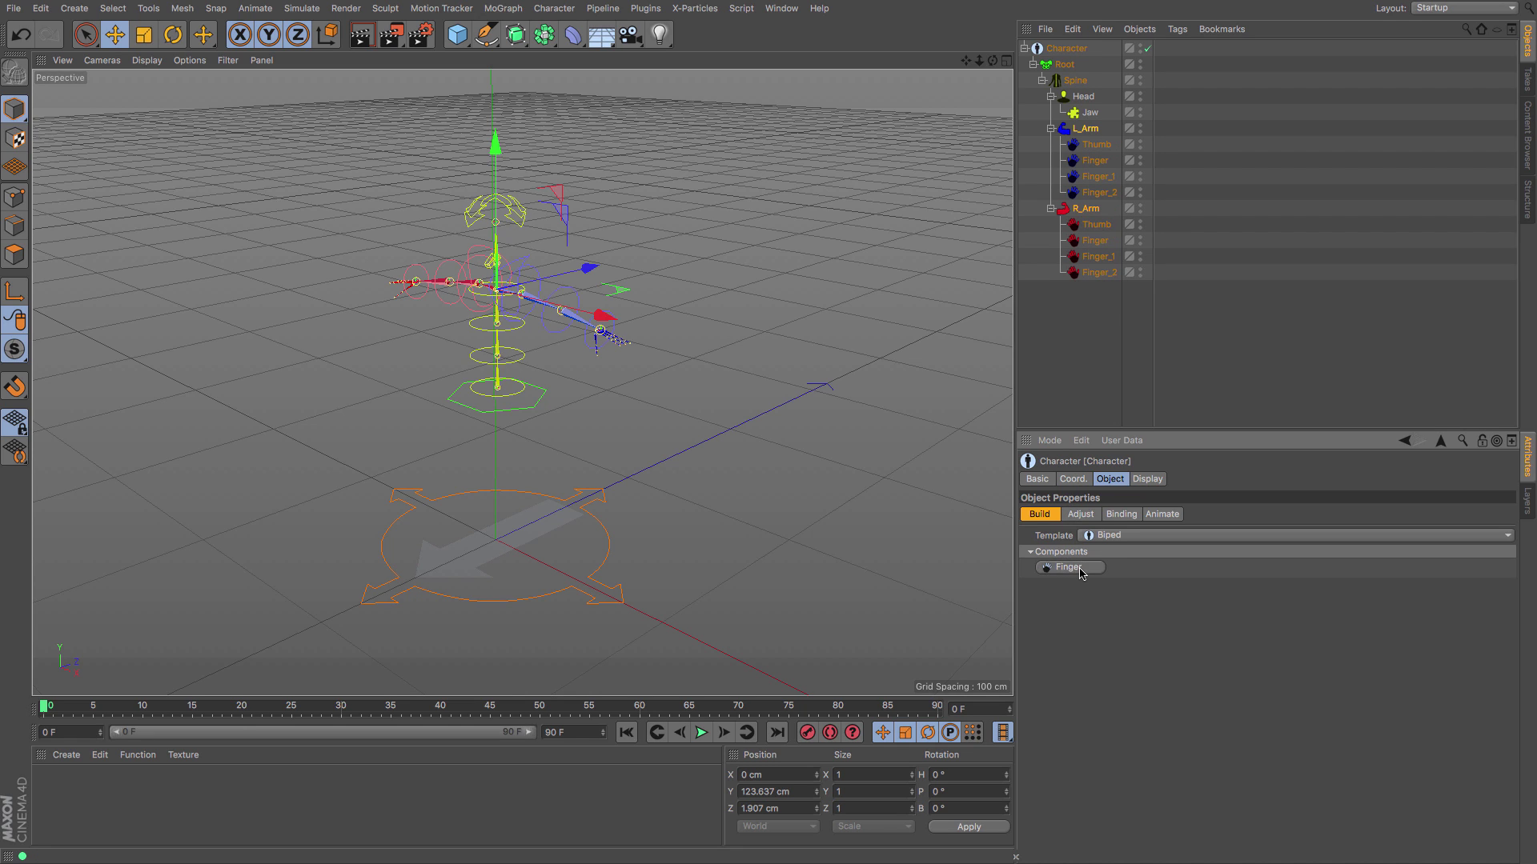
left_click(1073, 567)
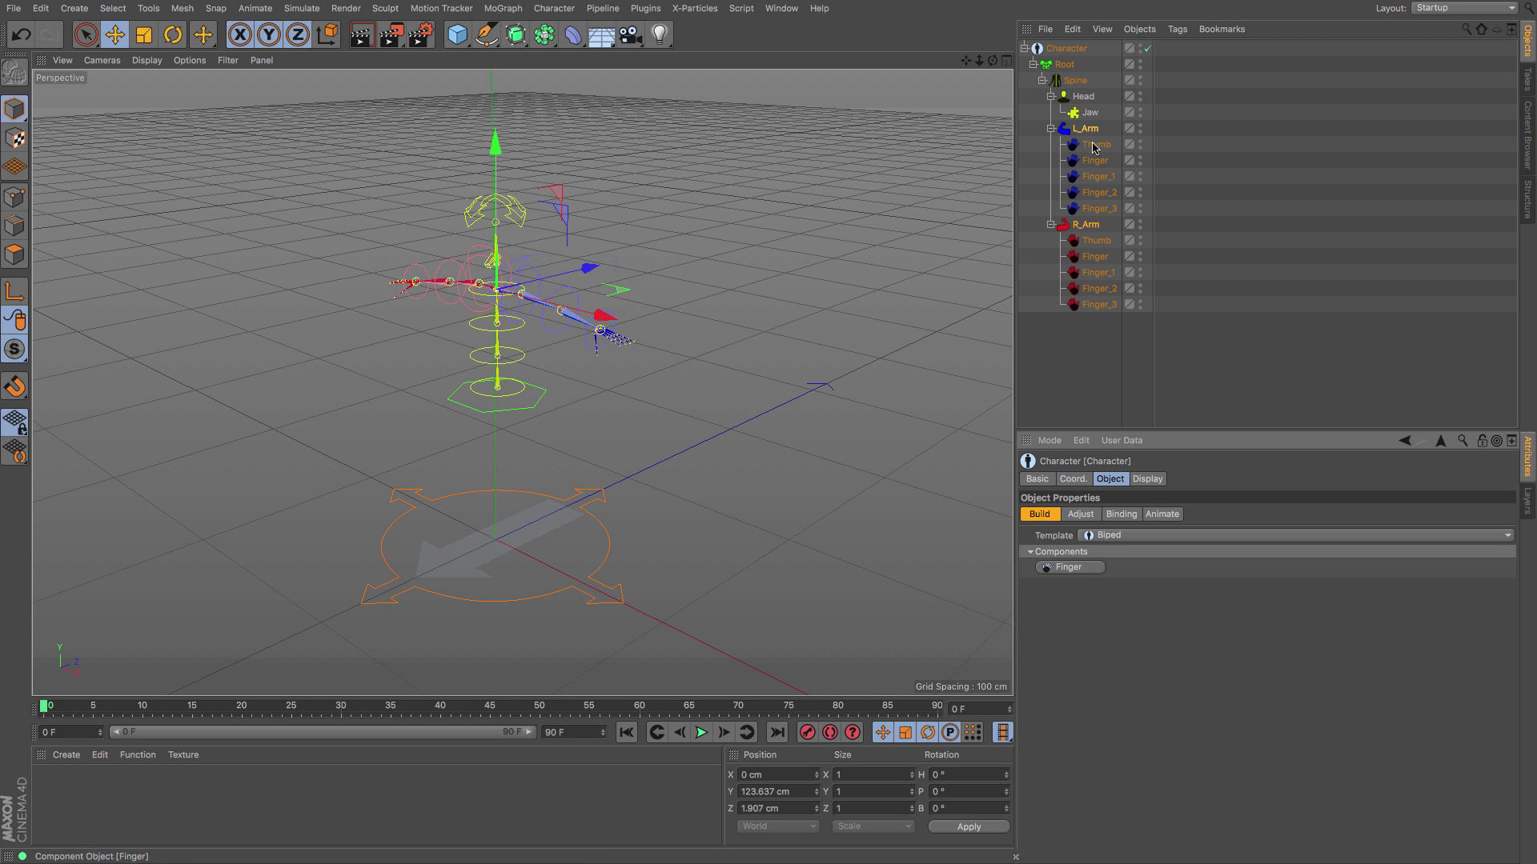
Add a left and right pair of Leg components to the spine
left_click(1080, 83)
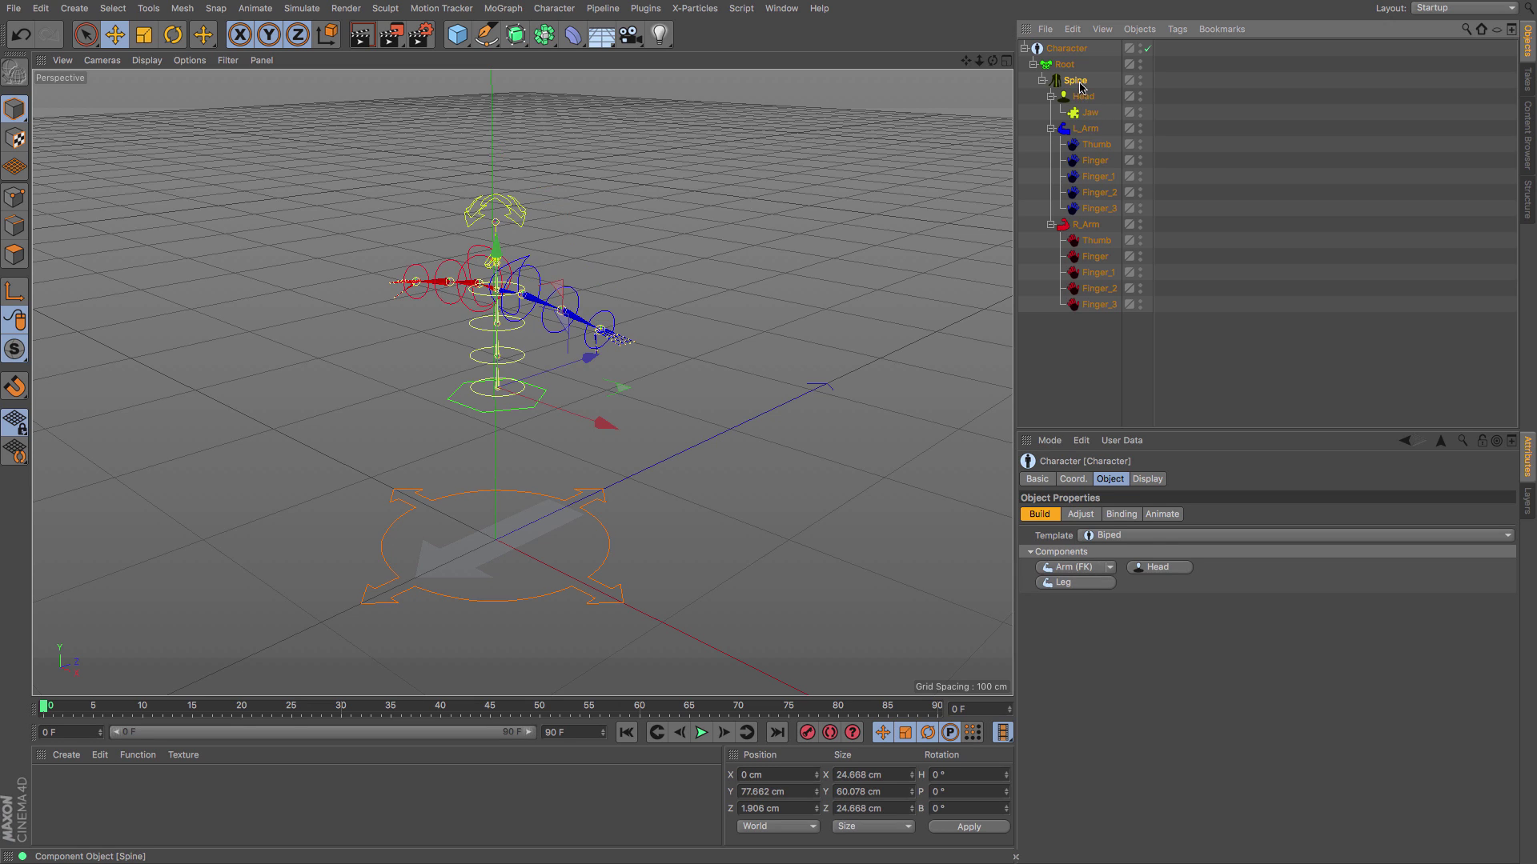
left_click(1103, 587)
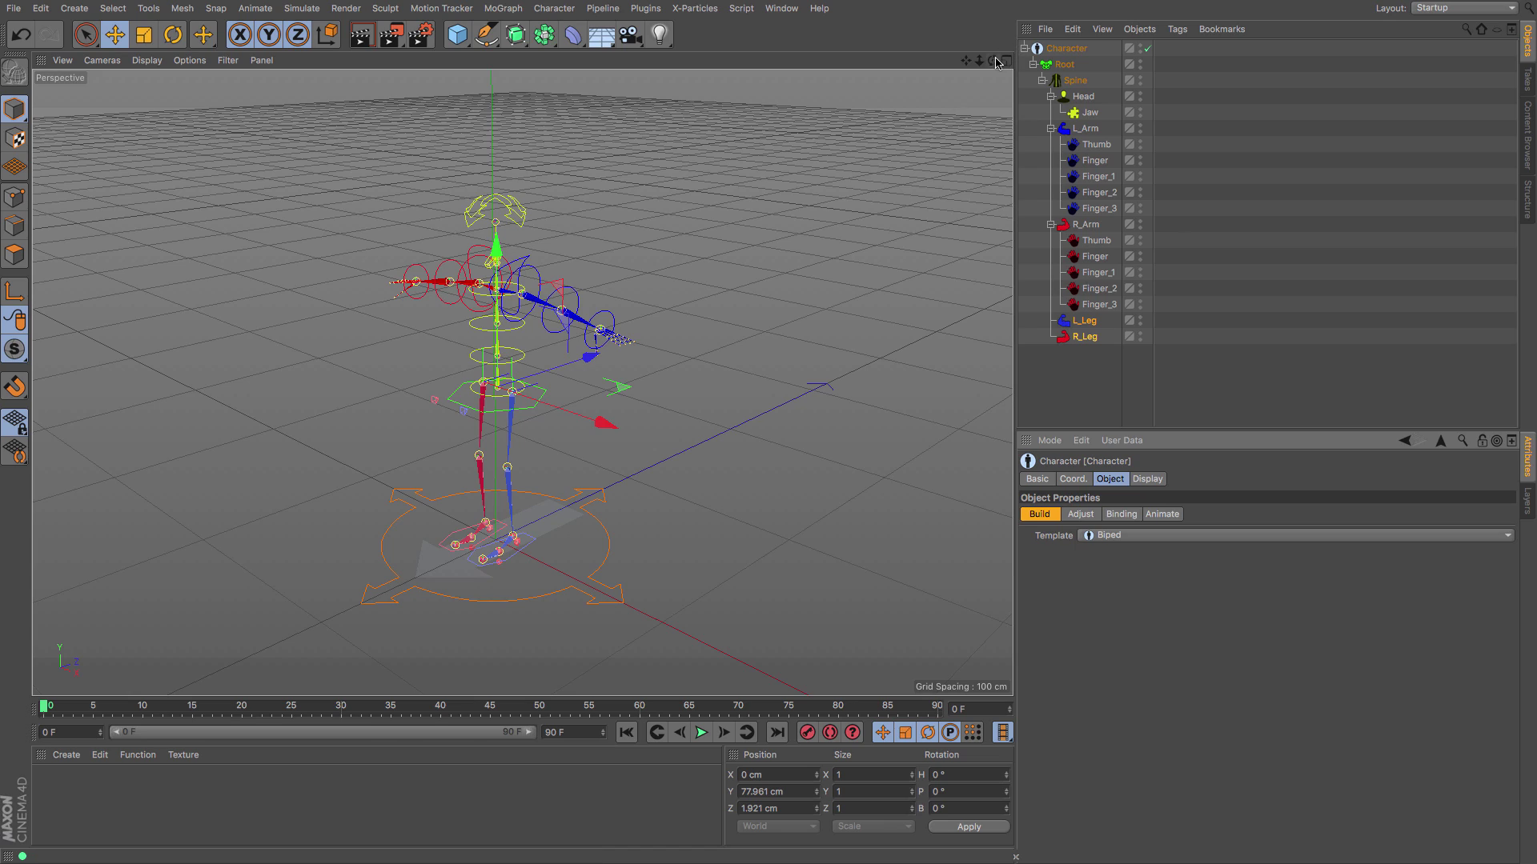
left_click_drag(992, 60, 952, 74)
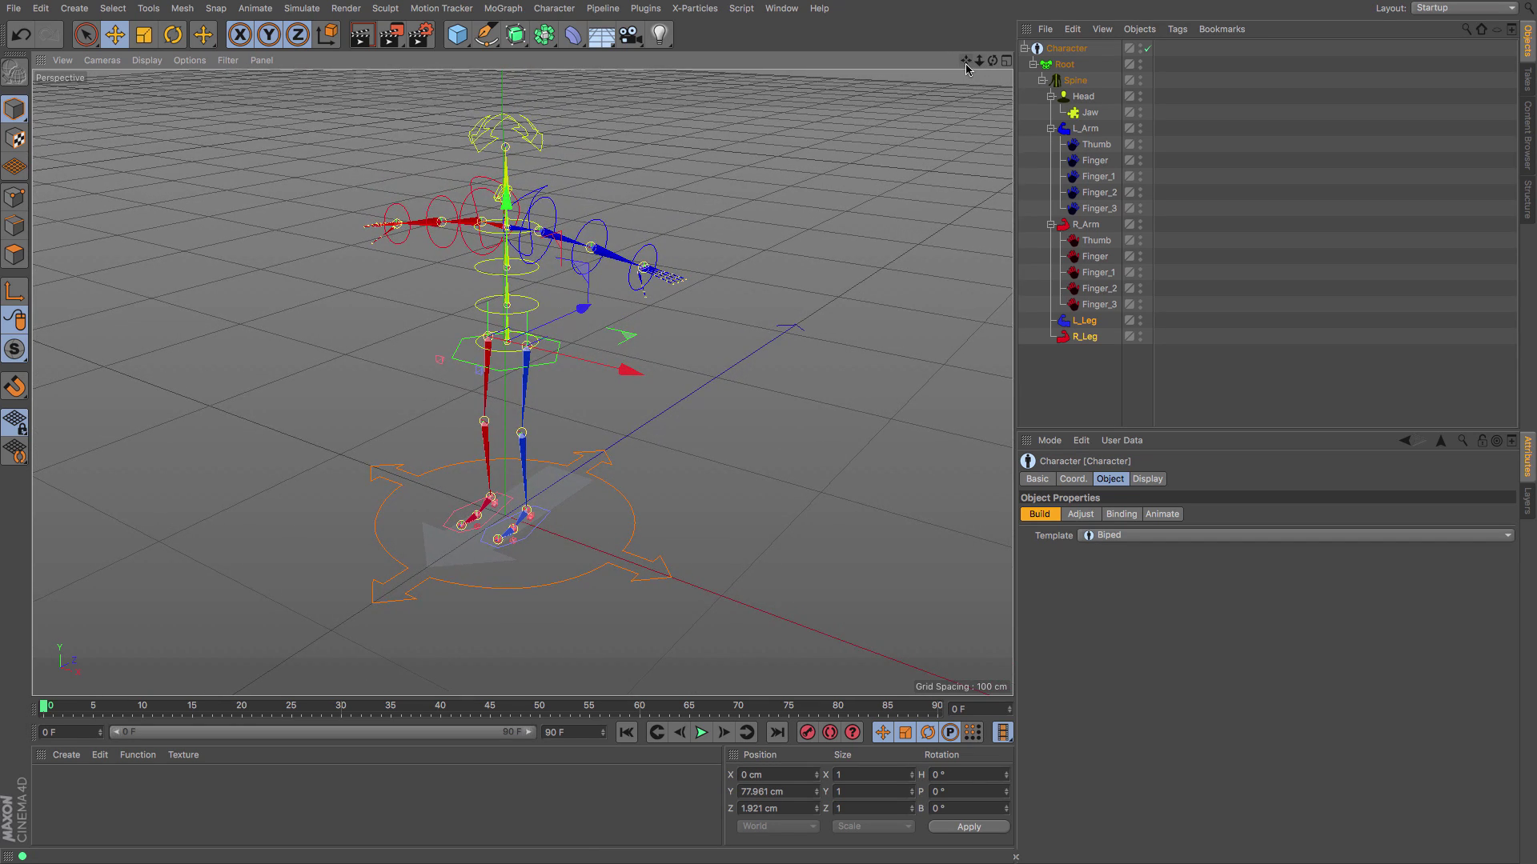
Switch the finished character rig from Build mode to Animate mode
left_click(1086, 98)
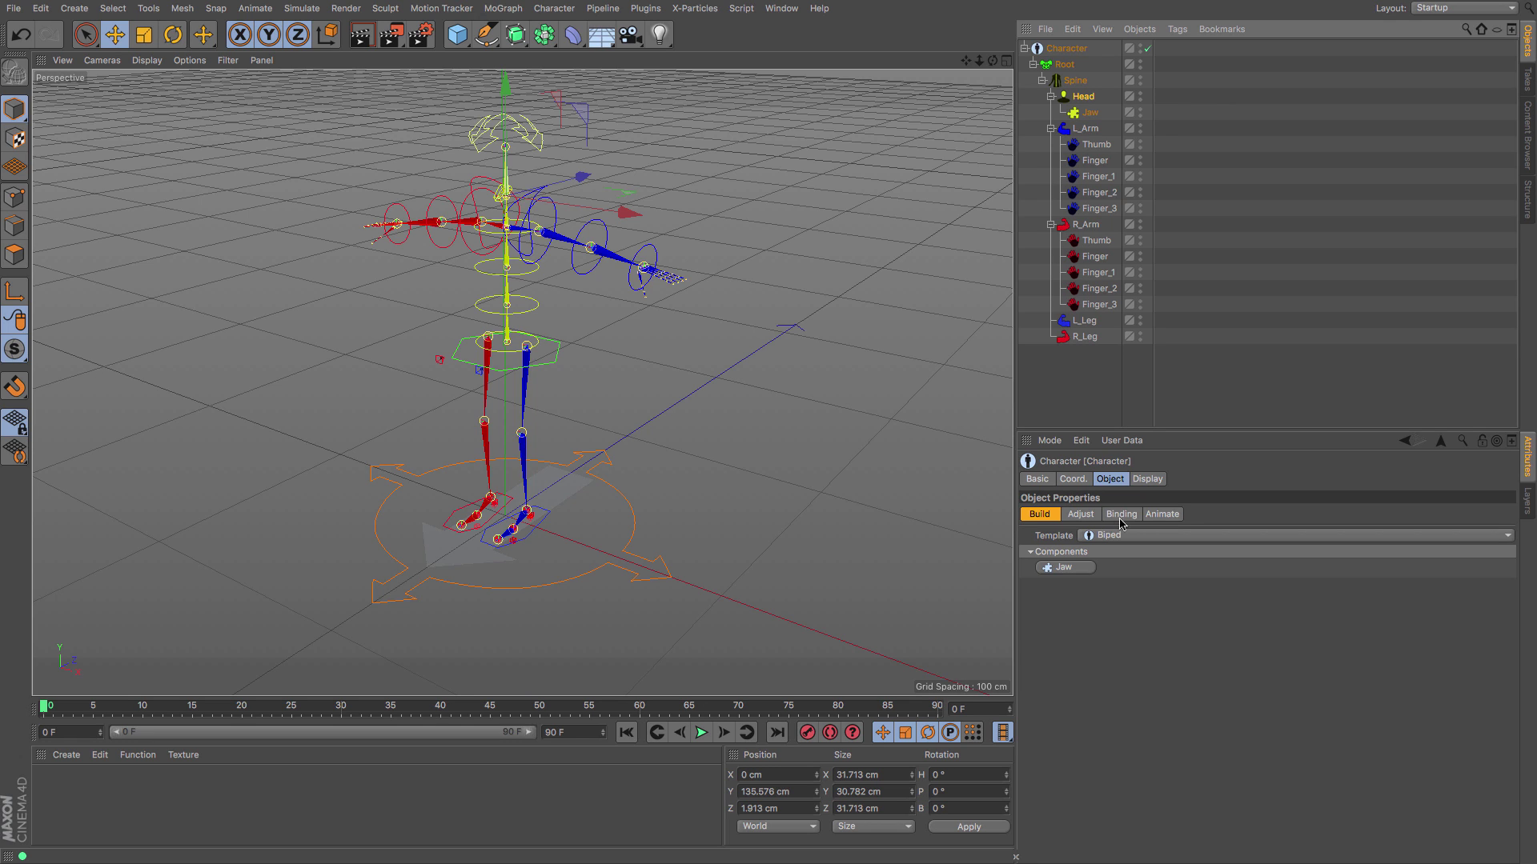
left_click(1160, 515)
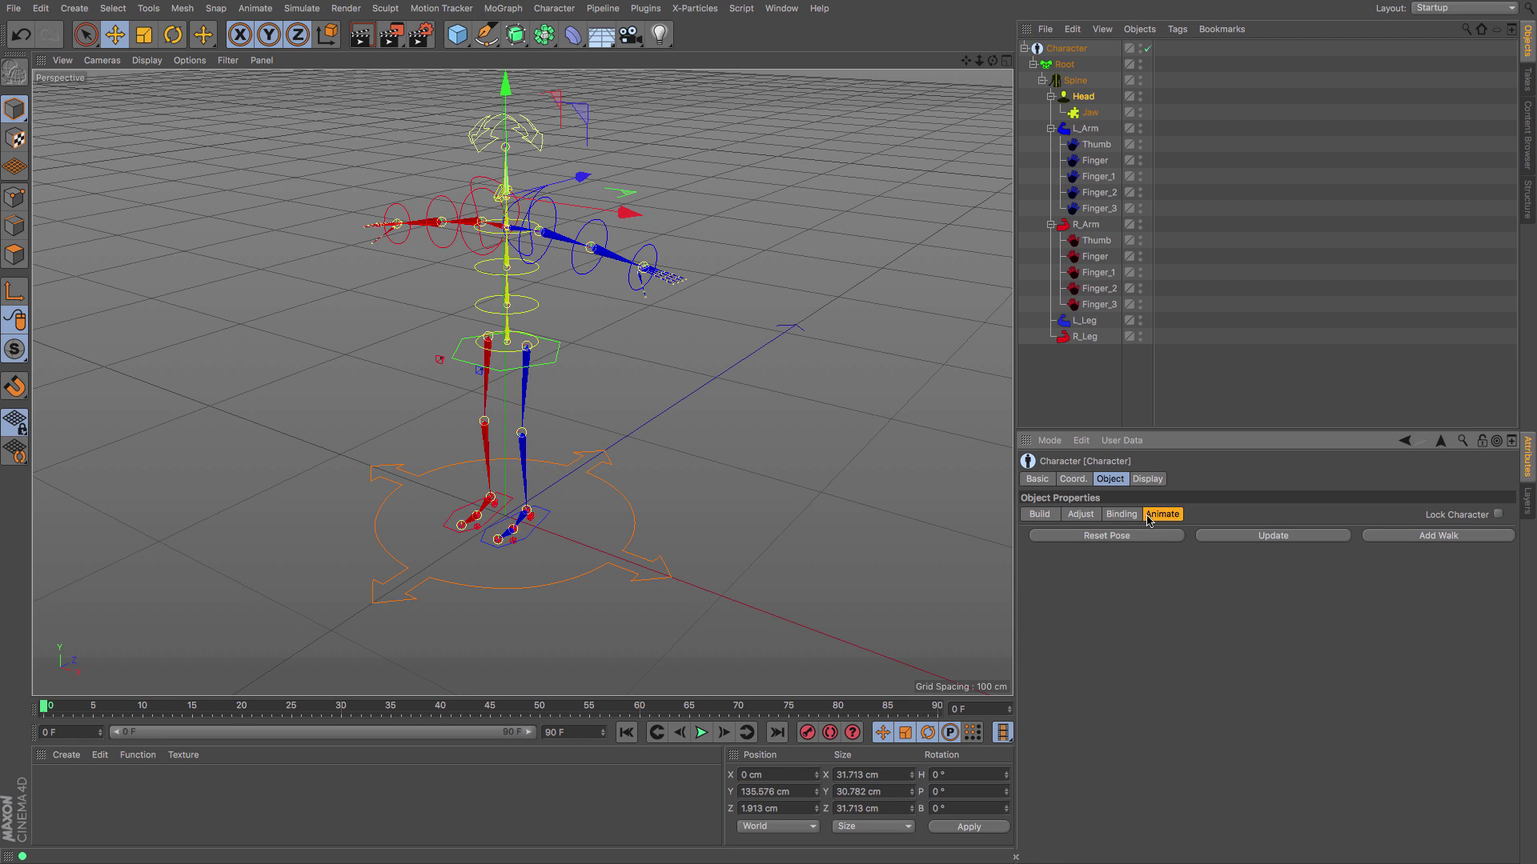
left_click(1092, 128)
left_click(1098, 255)
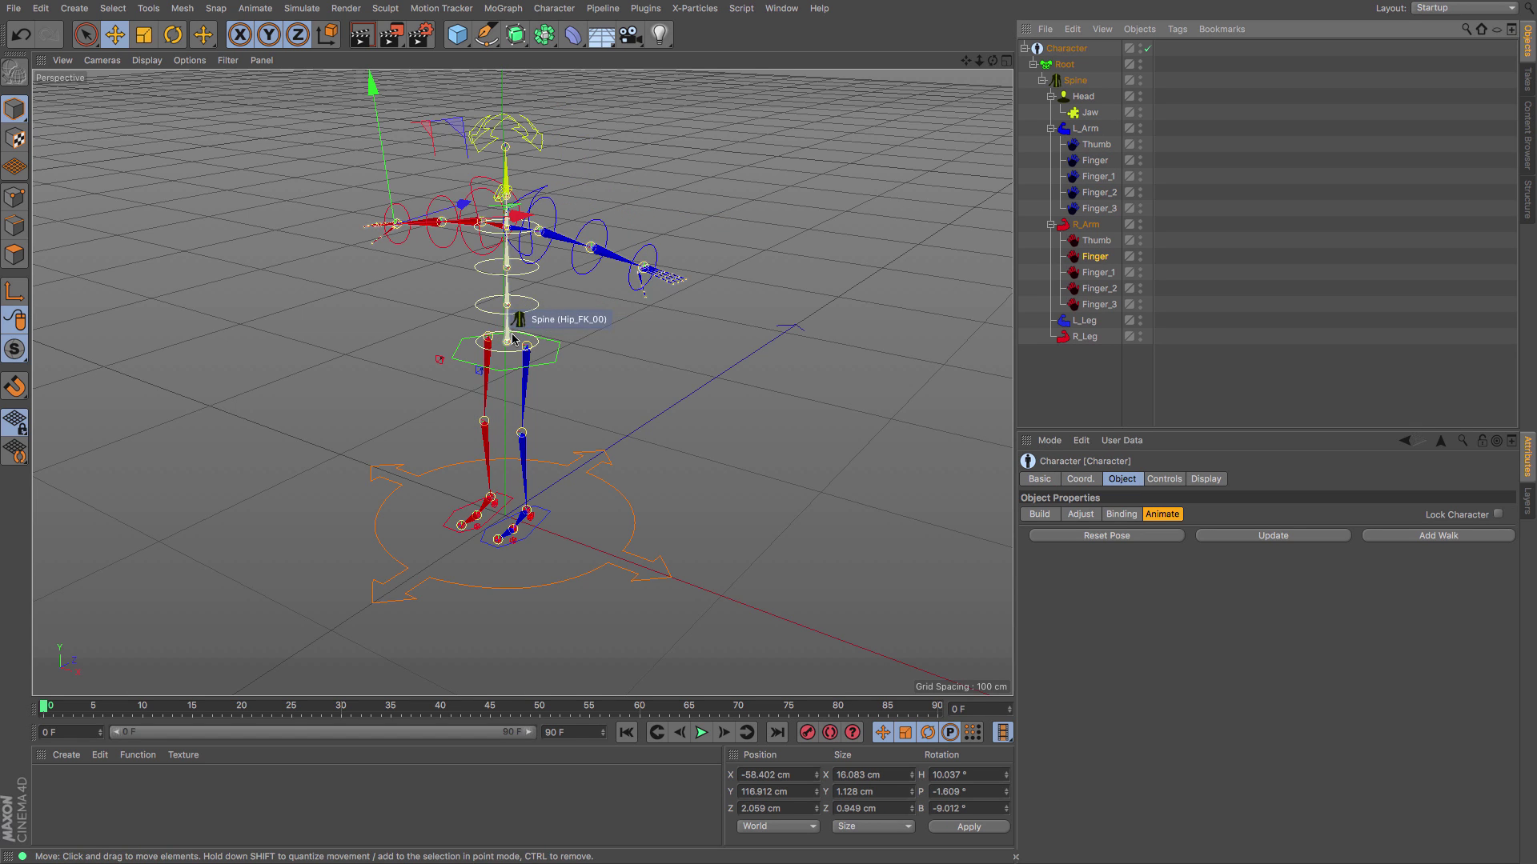
left_click(1039, 515)
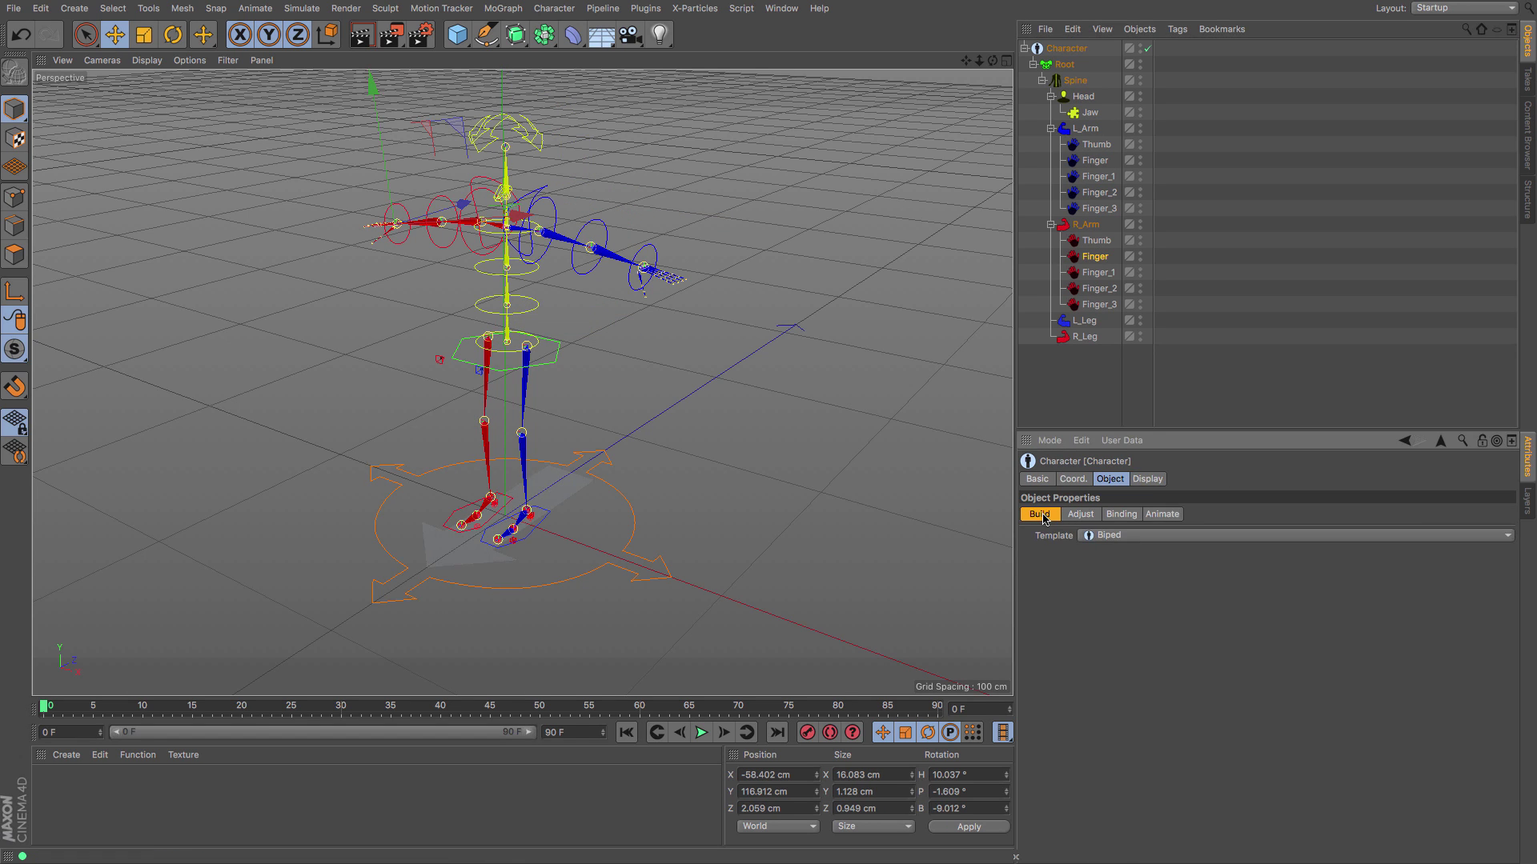
left_click(1162, 514)
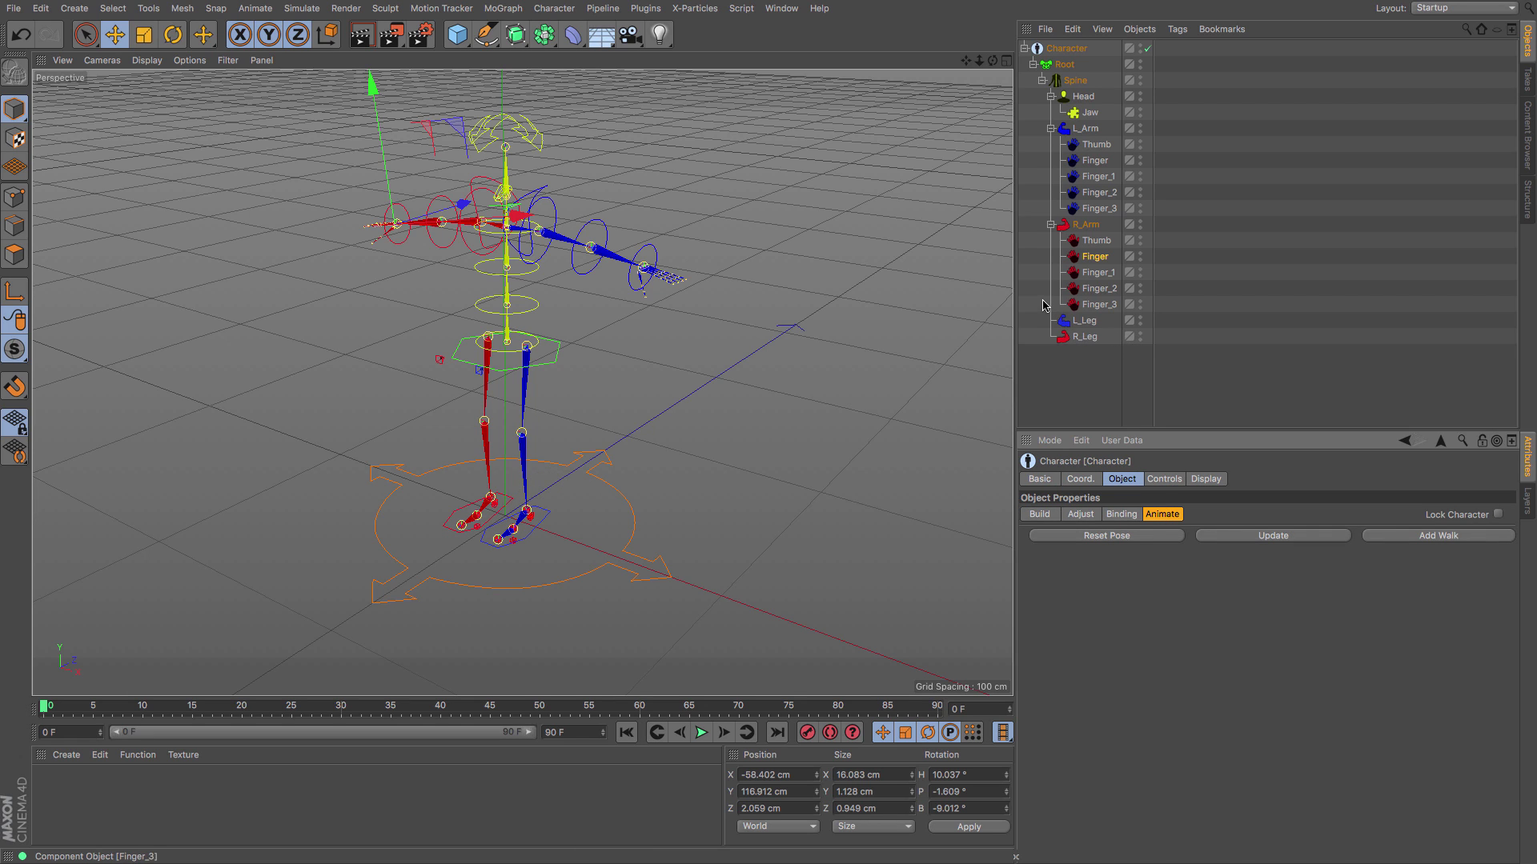
Select the left hand controller and display all its thumb and finger controls, with the hand in close-up
left_click(649, 250)
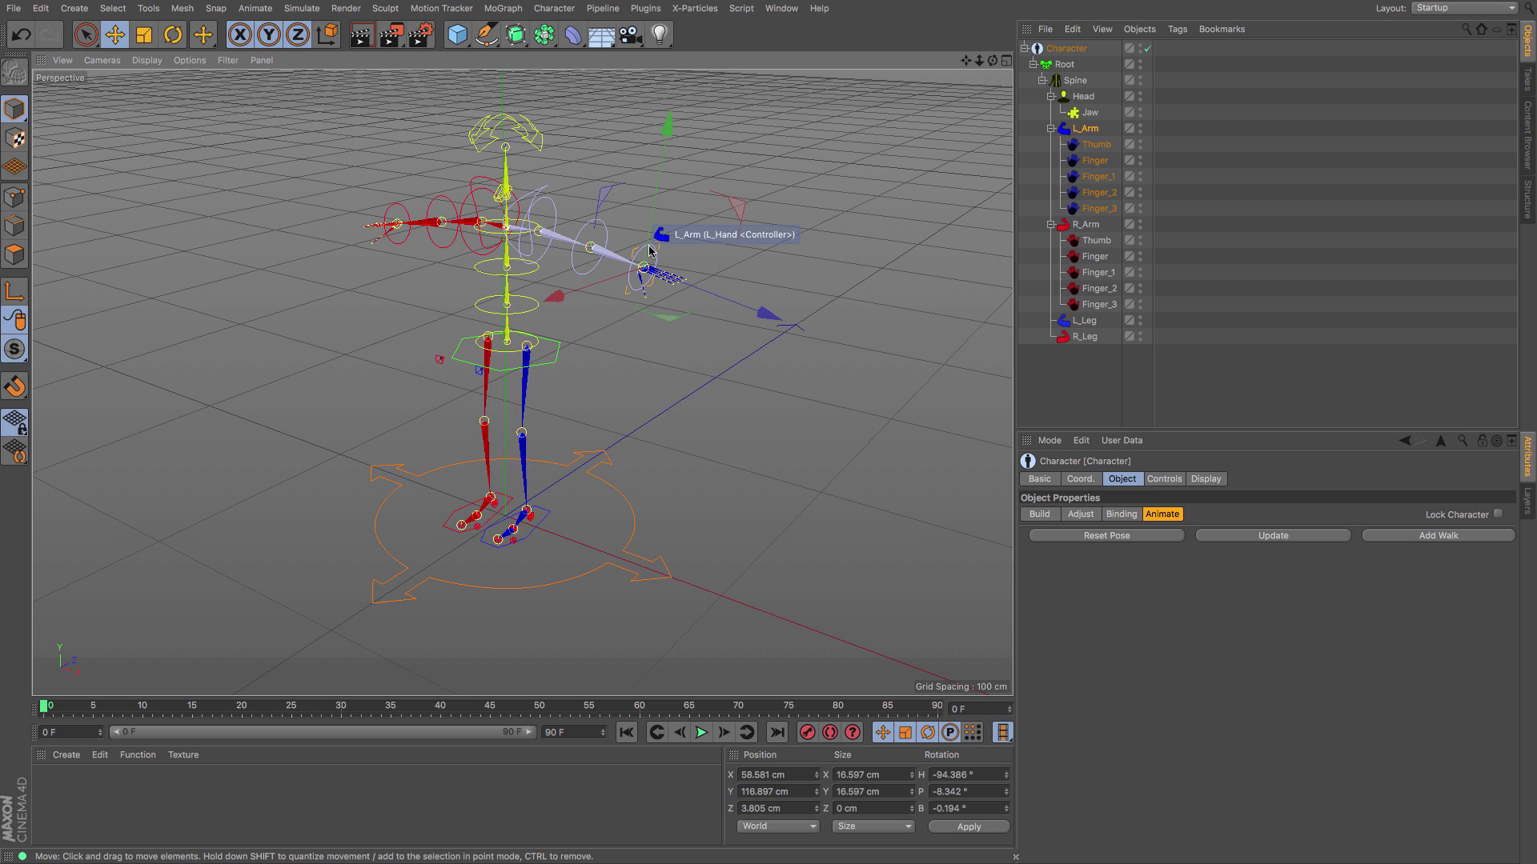
left_click(1165, 480)
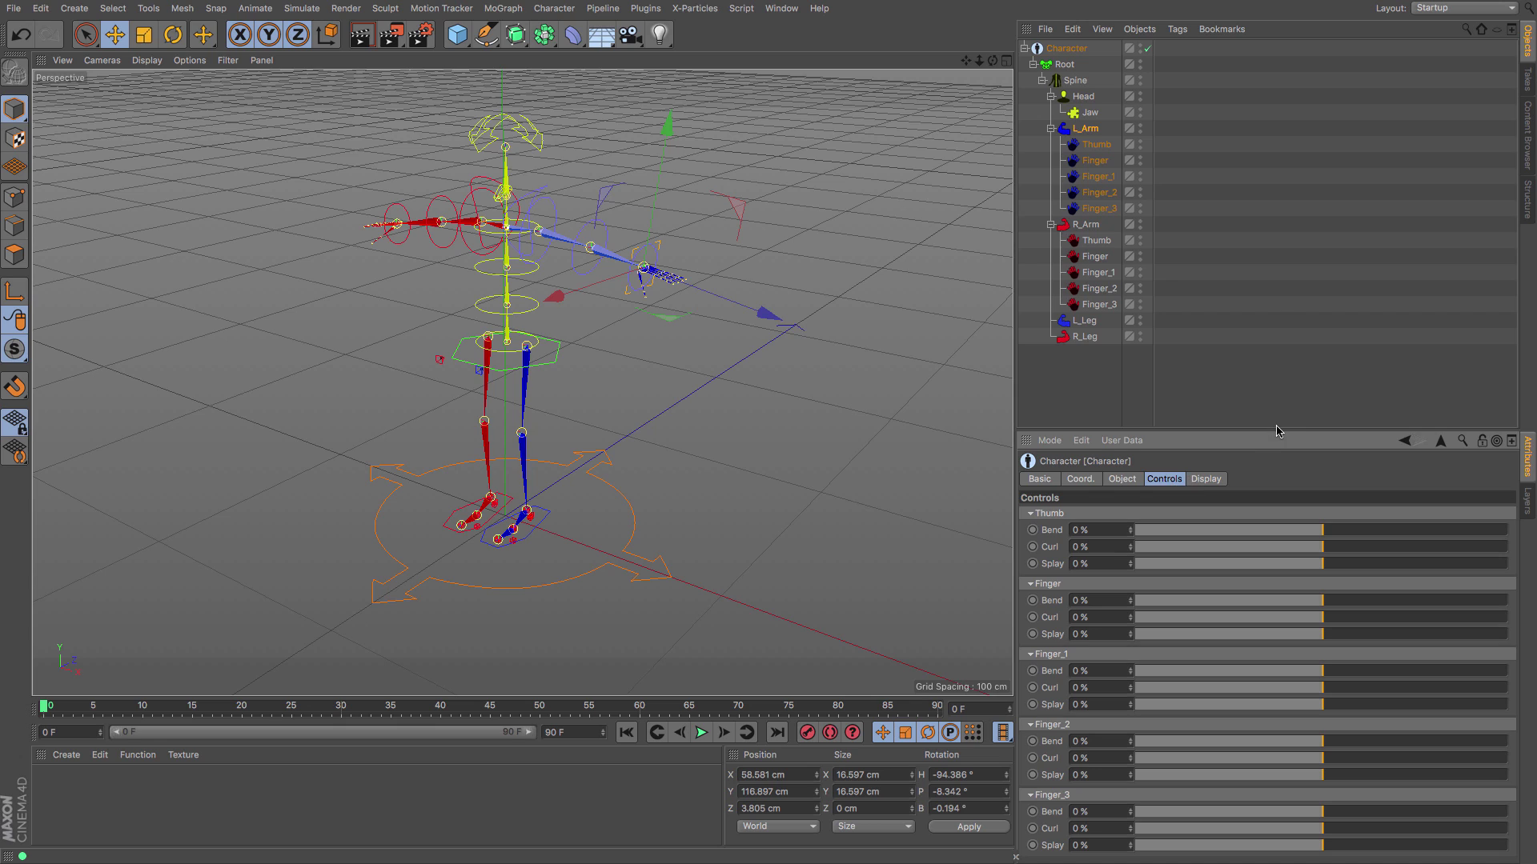
left_click_drag(1276, 429, 1274, 361)
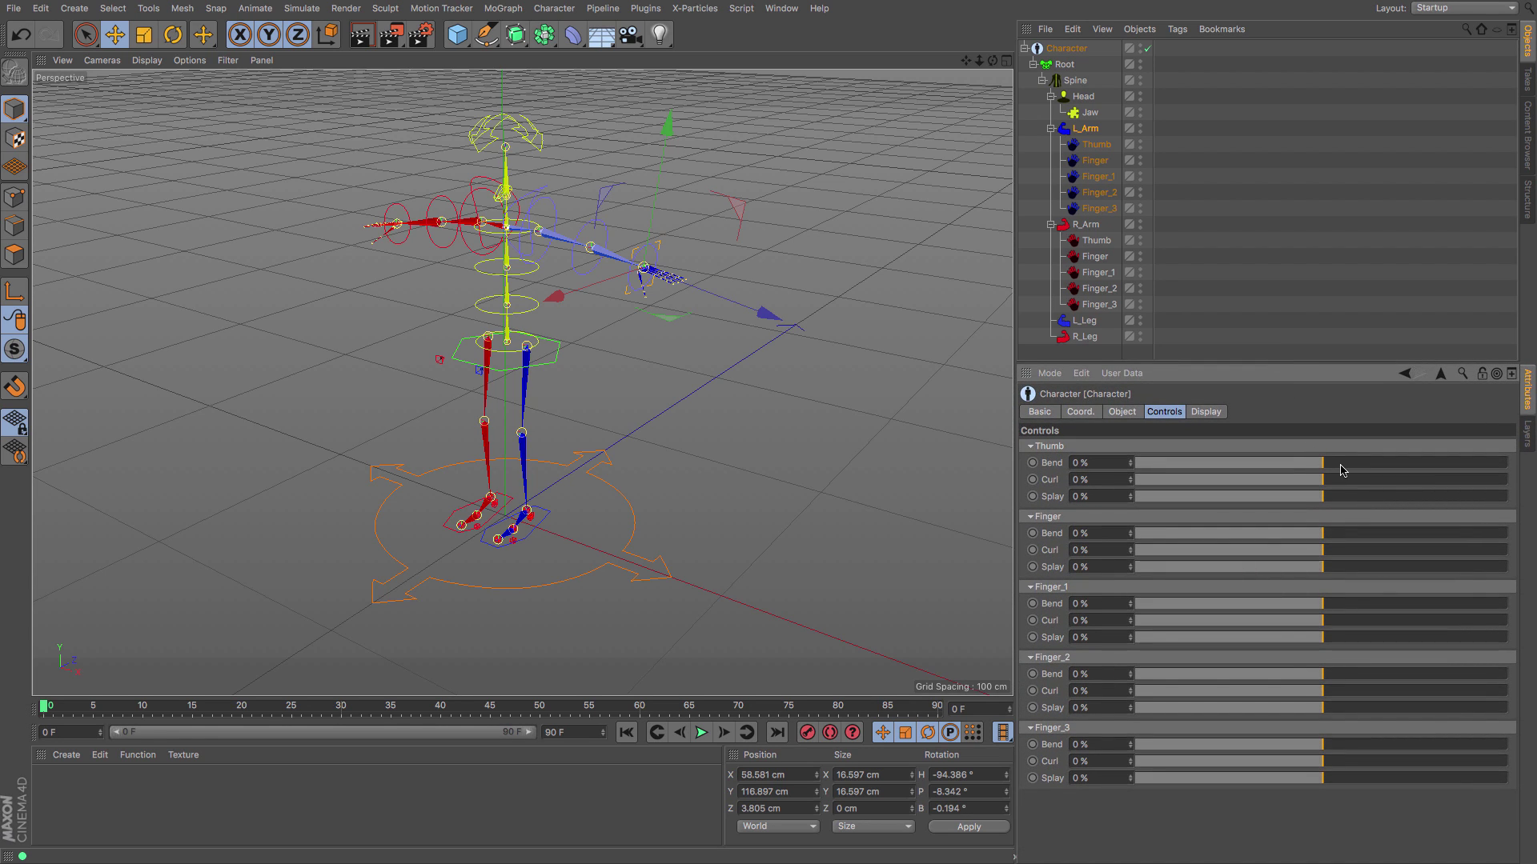
scroll(660, 262, "up", 5)
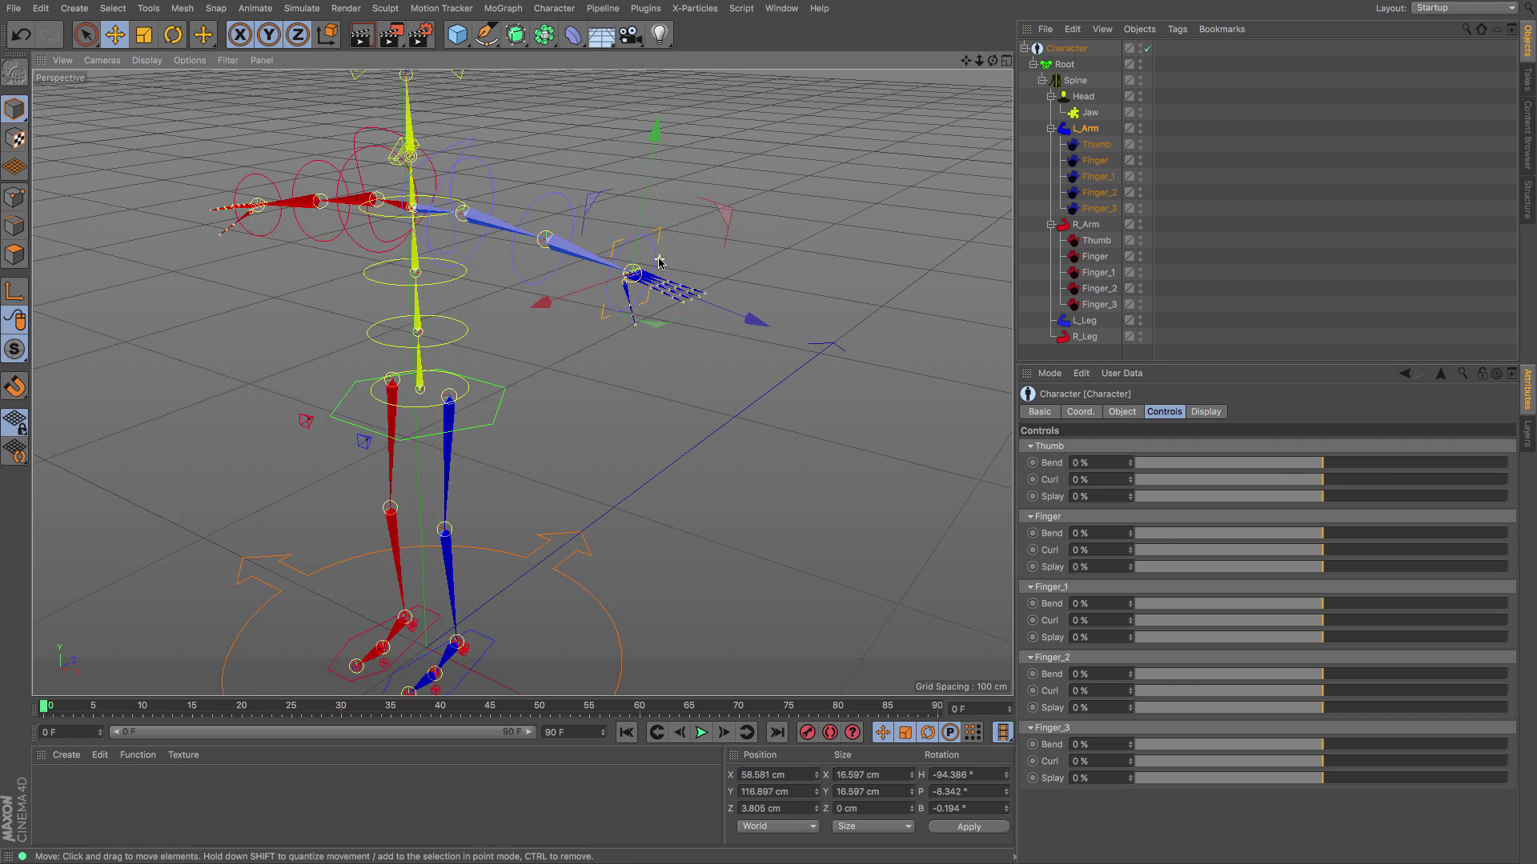
scroll(661, 263, "up", 3)
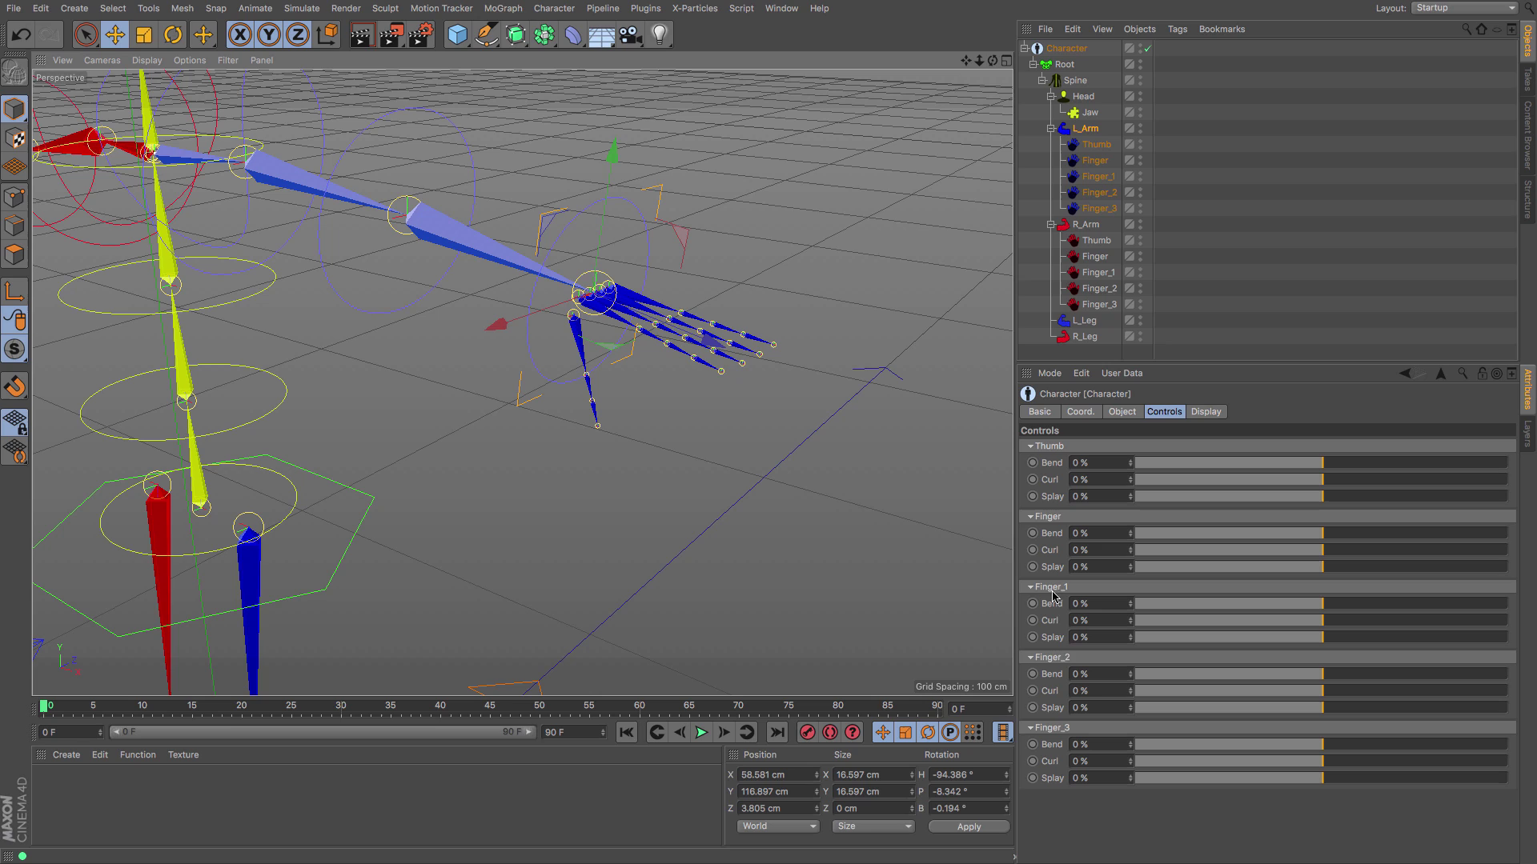
Splay the left hand's fingers: Finger 70%, Finger_1 55%, Finger_2 -42% and Finger_3 -59%
left_click_drag(1327, 467, 1322, 507)
left_click_drag(1323, 566, 1453, 569)
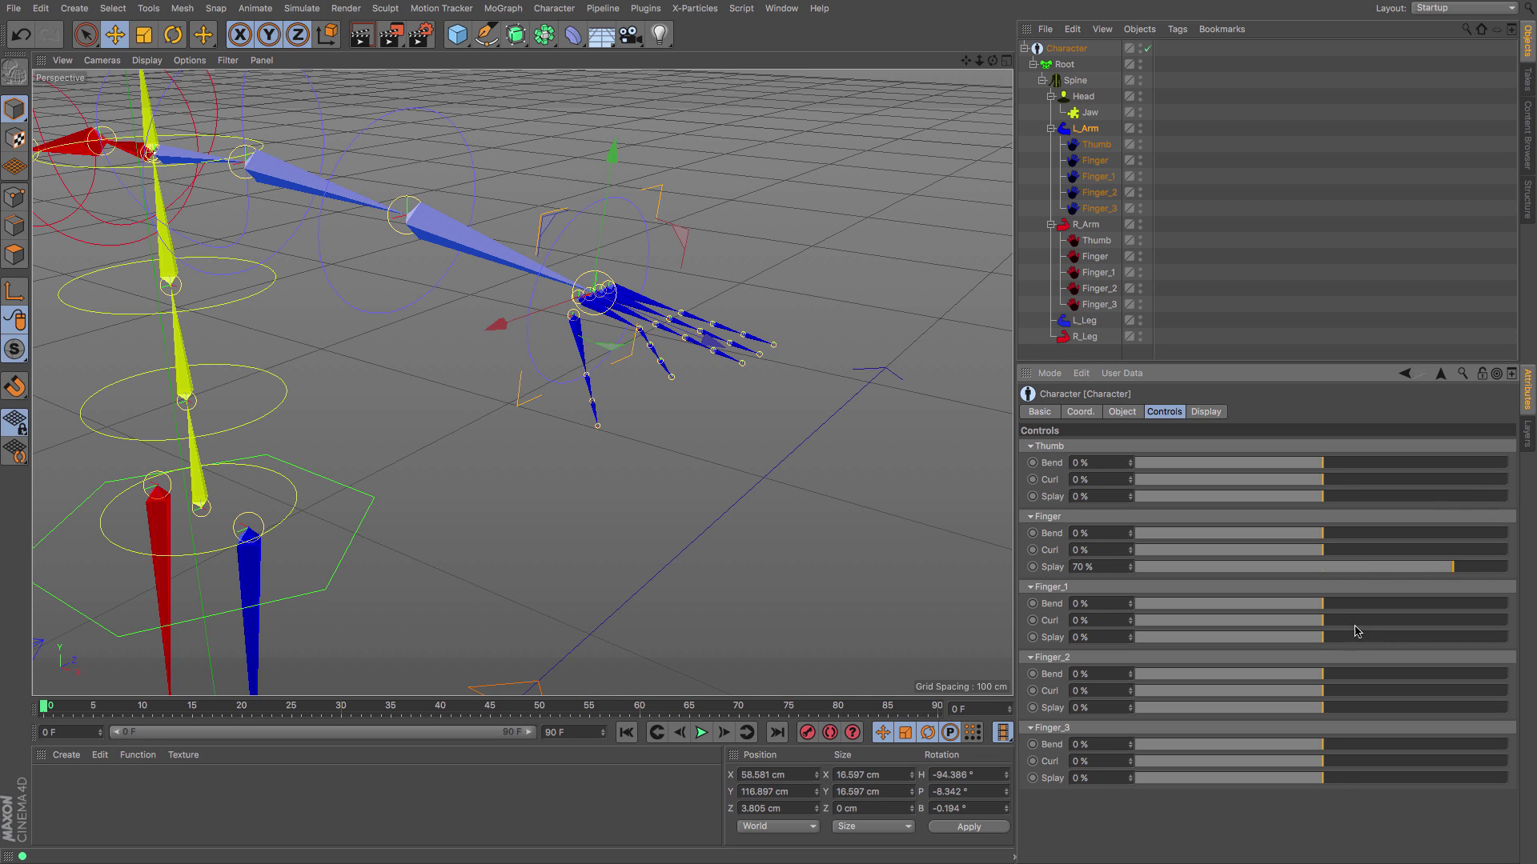
left_click_drag(1348, 637, 1426, 638)
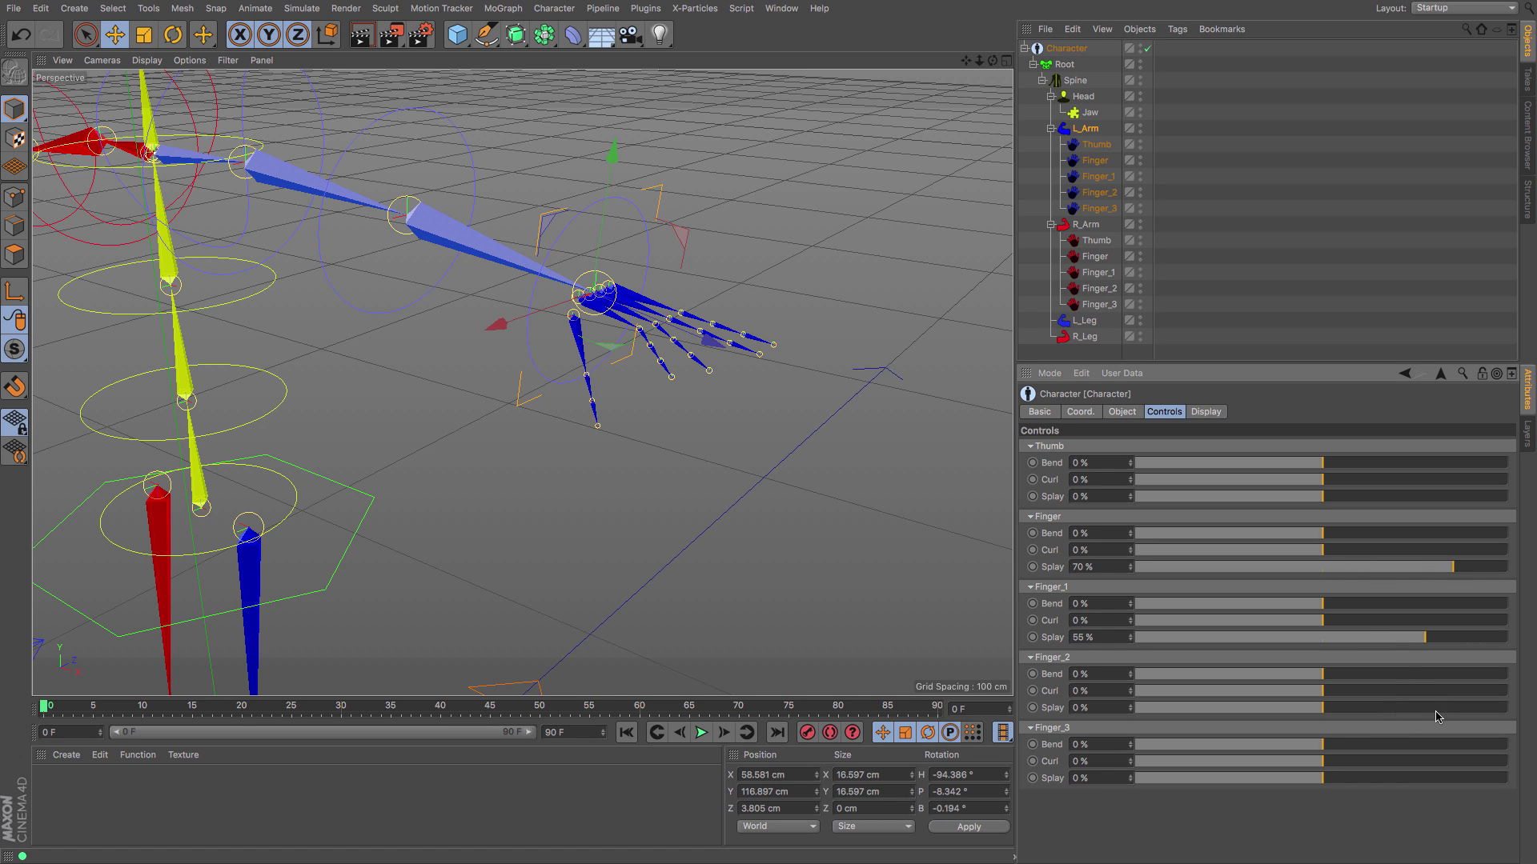
mouse_move(1413, 710)
left_mouse_down()
mouse_move(1436, 708)
mouse_move(1419, 710)
left_mouse_up()
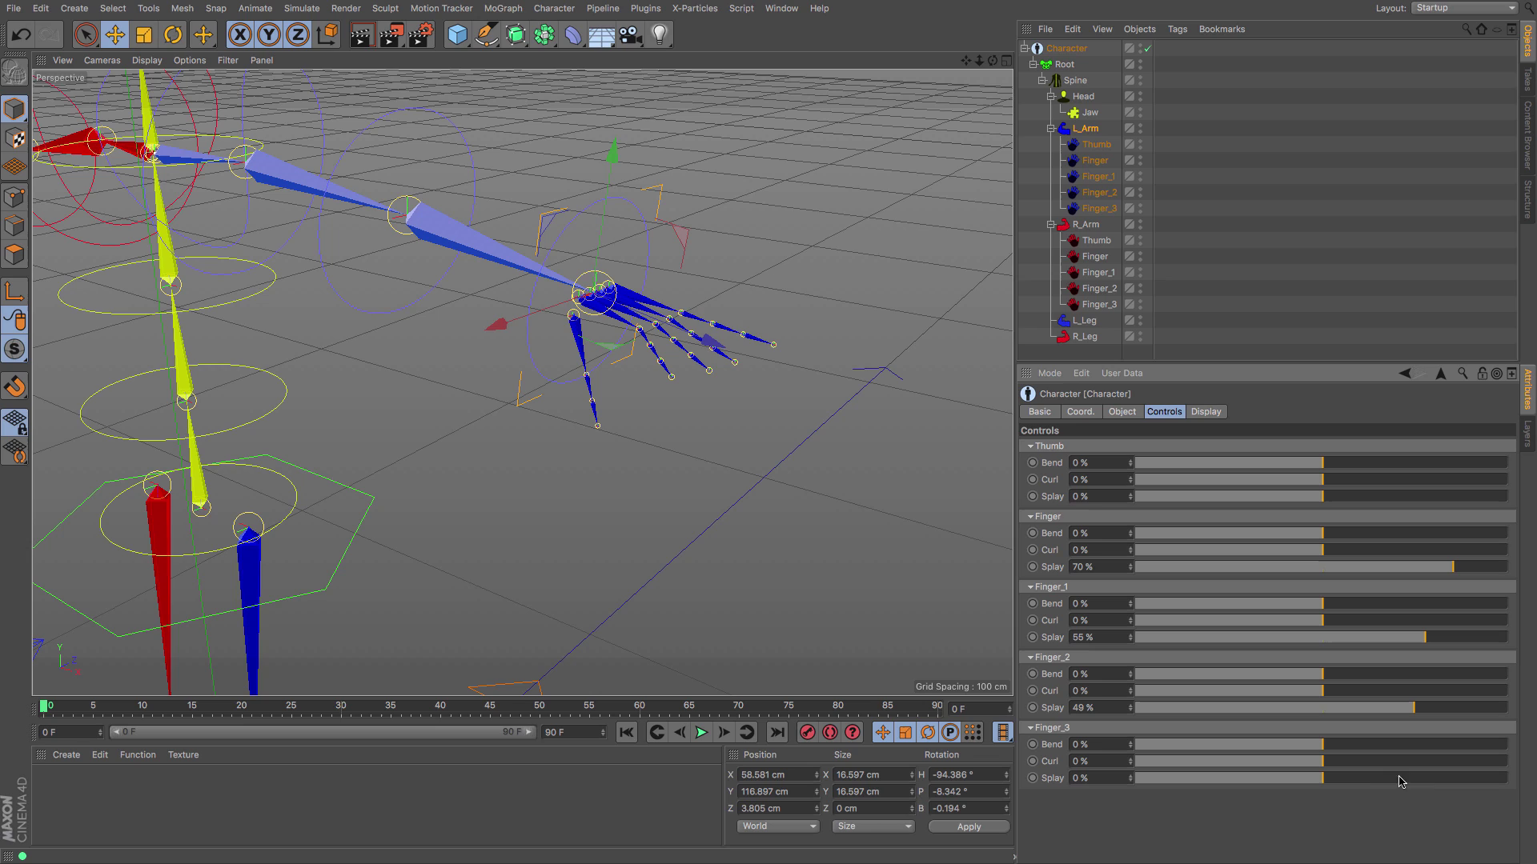
left_click_drag(1399, 778, 1211, 778)
mouse_move(1316, 762)
left_mouse_down()
mouse_move(1280, 765)
mouse_move(1322, 772)
left_mouse_up()
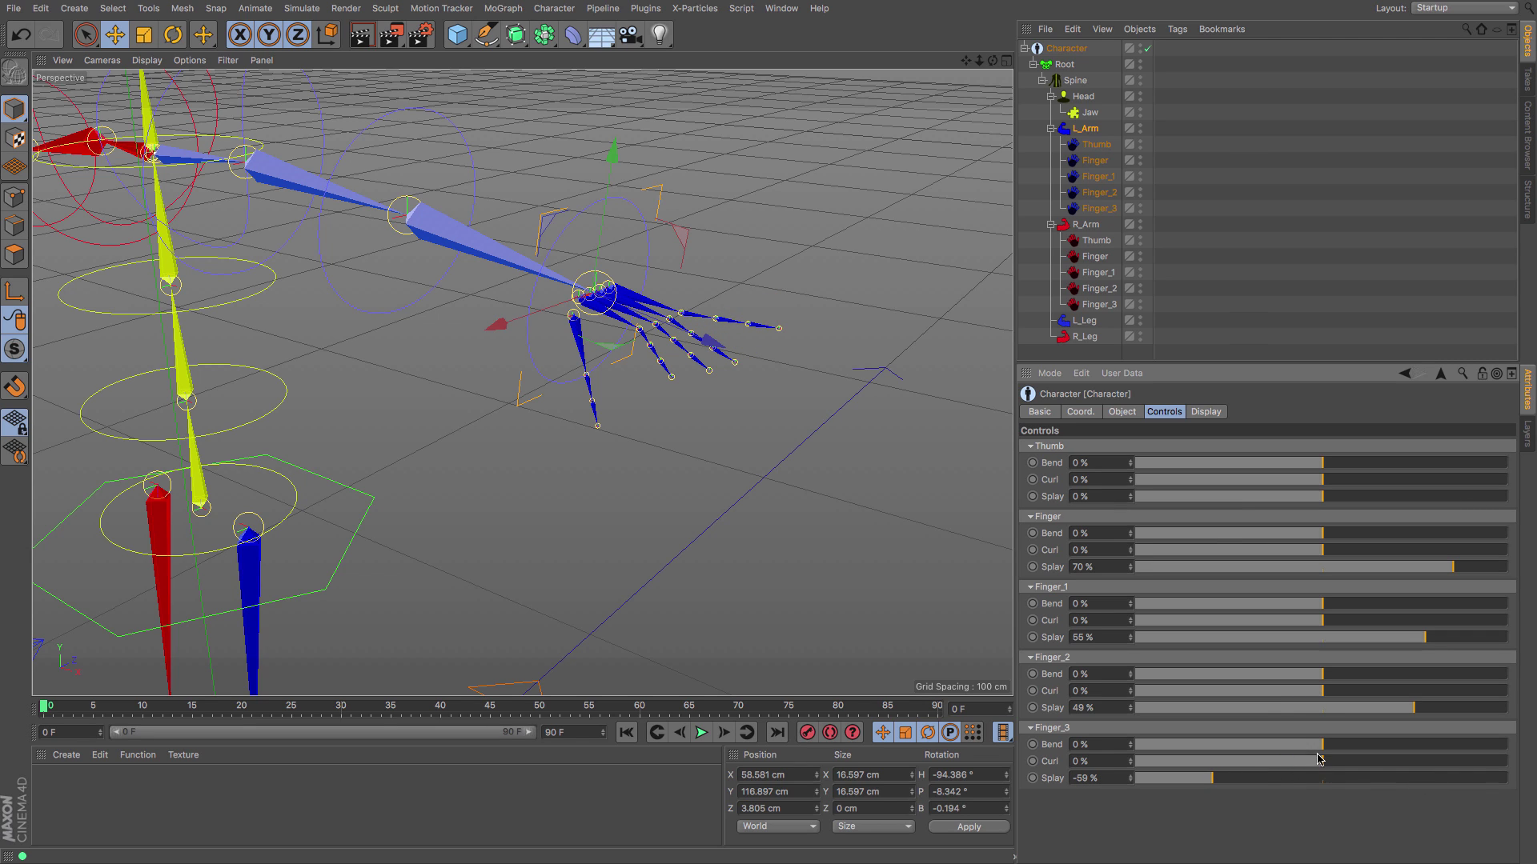
left_click_drag(1280, 707, 1243, 708)
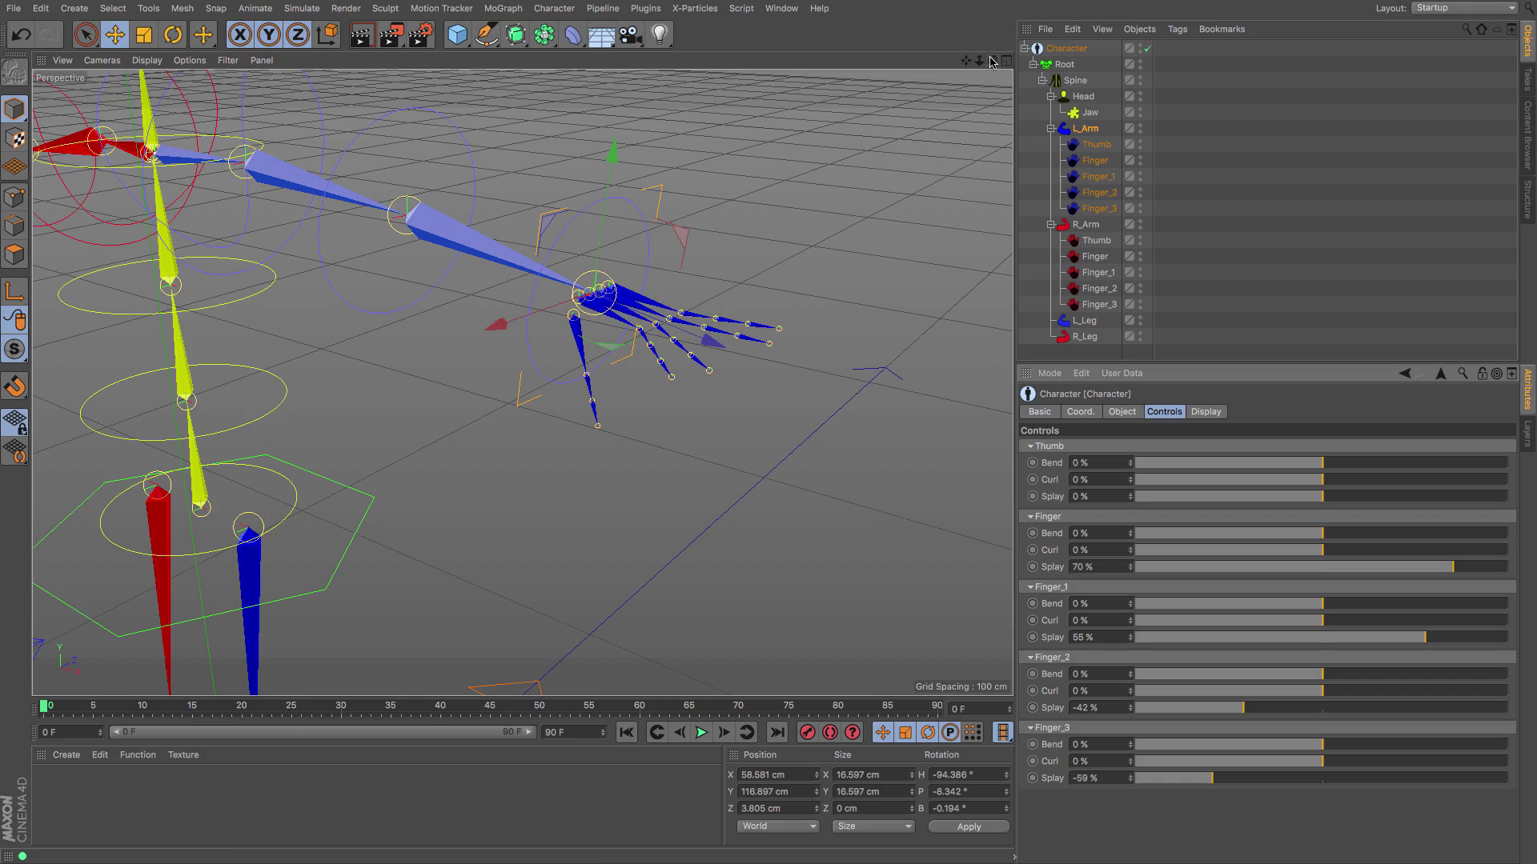
Curl the left hand's digits: Thumb 82%, Finger 98%, Finger_1 100%, Finger_2 100% and Finger_3 98%
left_click_drag(991, 60, 1016, 128)
left_click_drag(522, 381, 522, 382)
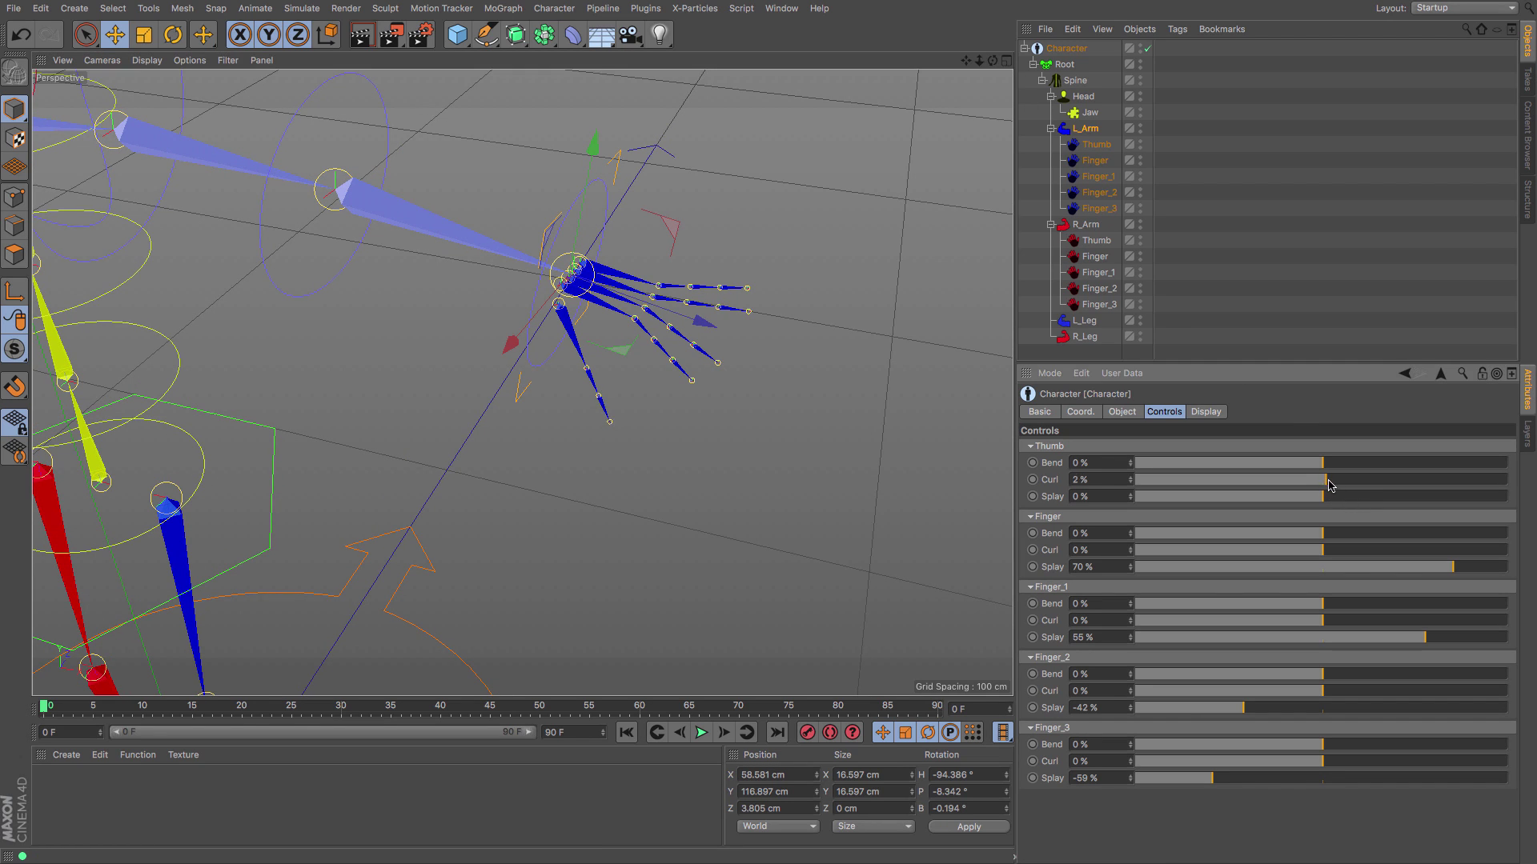
left_click_drag(1324, 480, 1473, 480)
left_click_drag(1329, 550, 1505, 551)
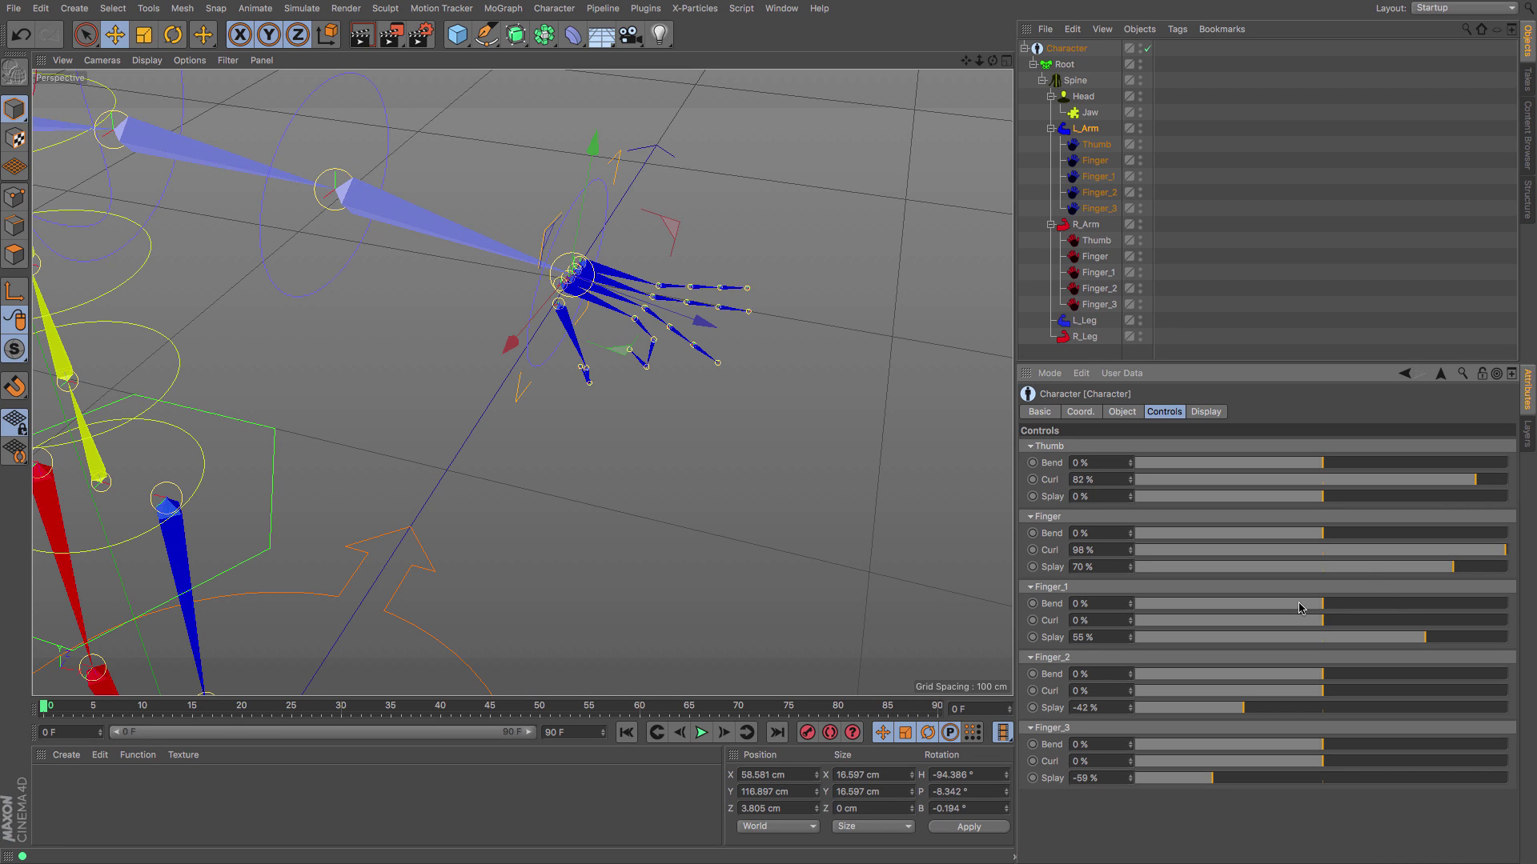
left_click_drag(1325, 621, 1534, 631)
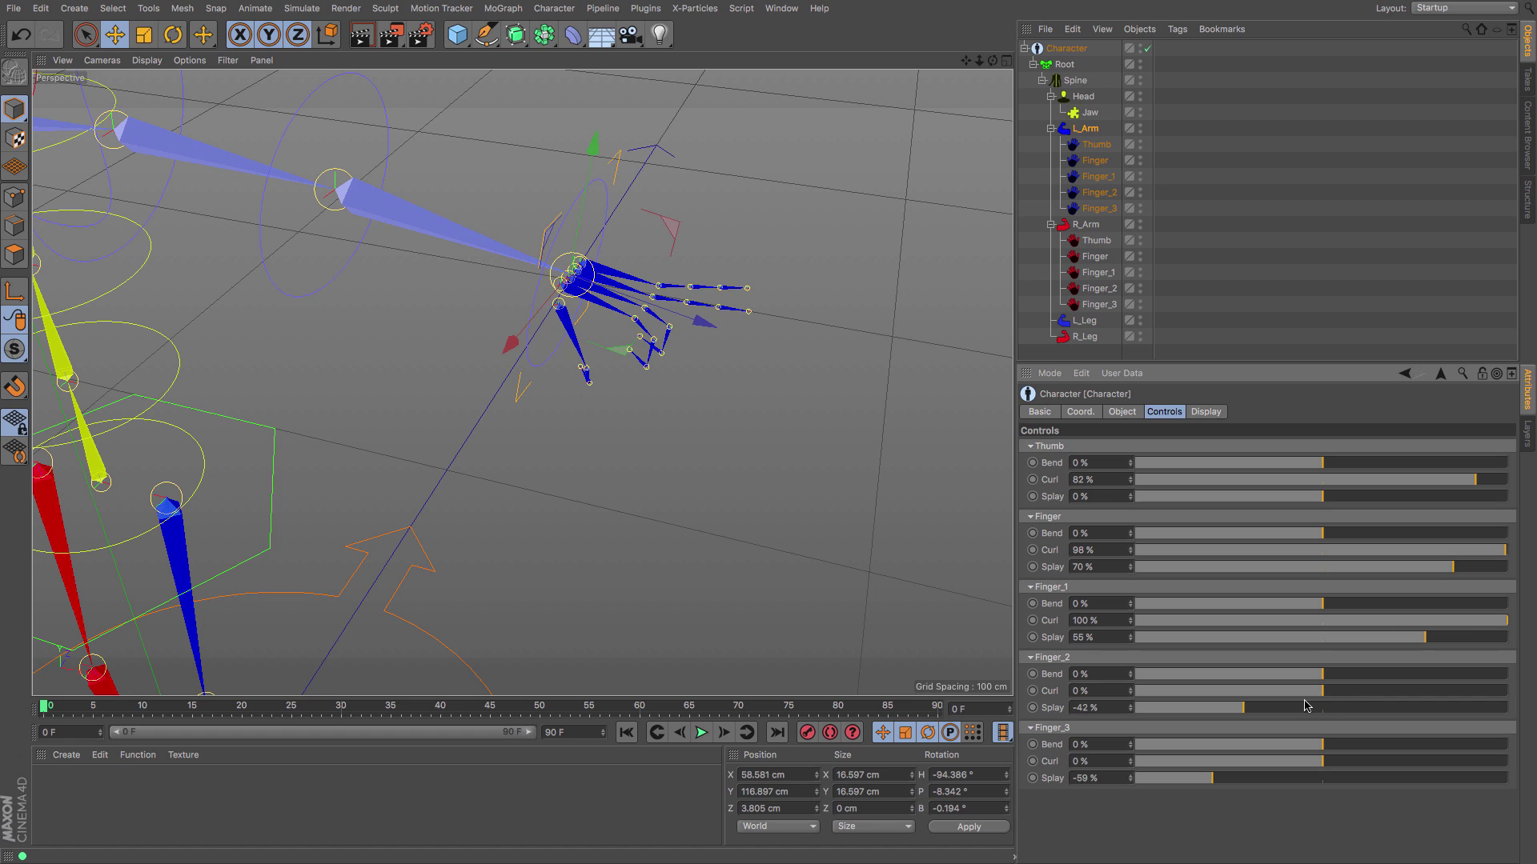
left_click_drag(1325, 693, 1471, 712)
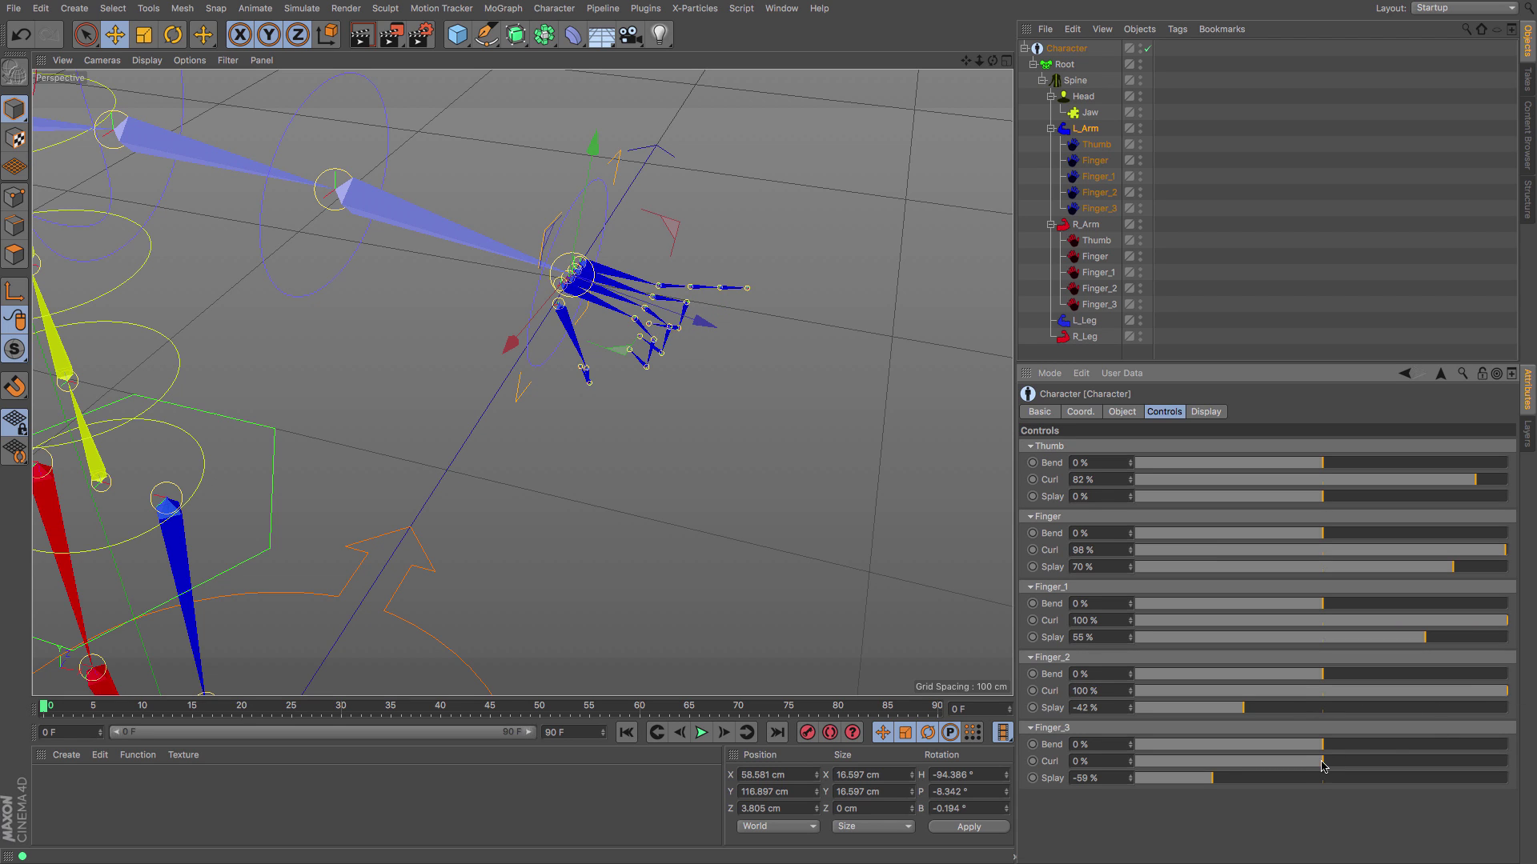
left_click_drag(1321, 765, 1504, 777)
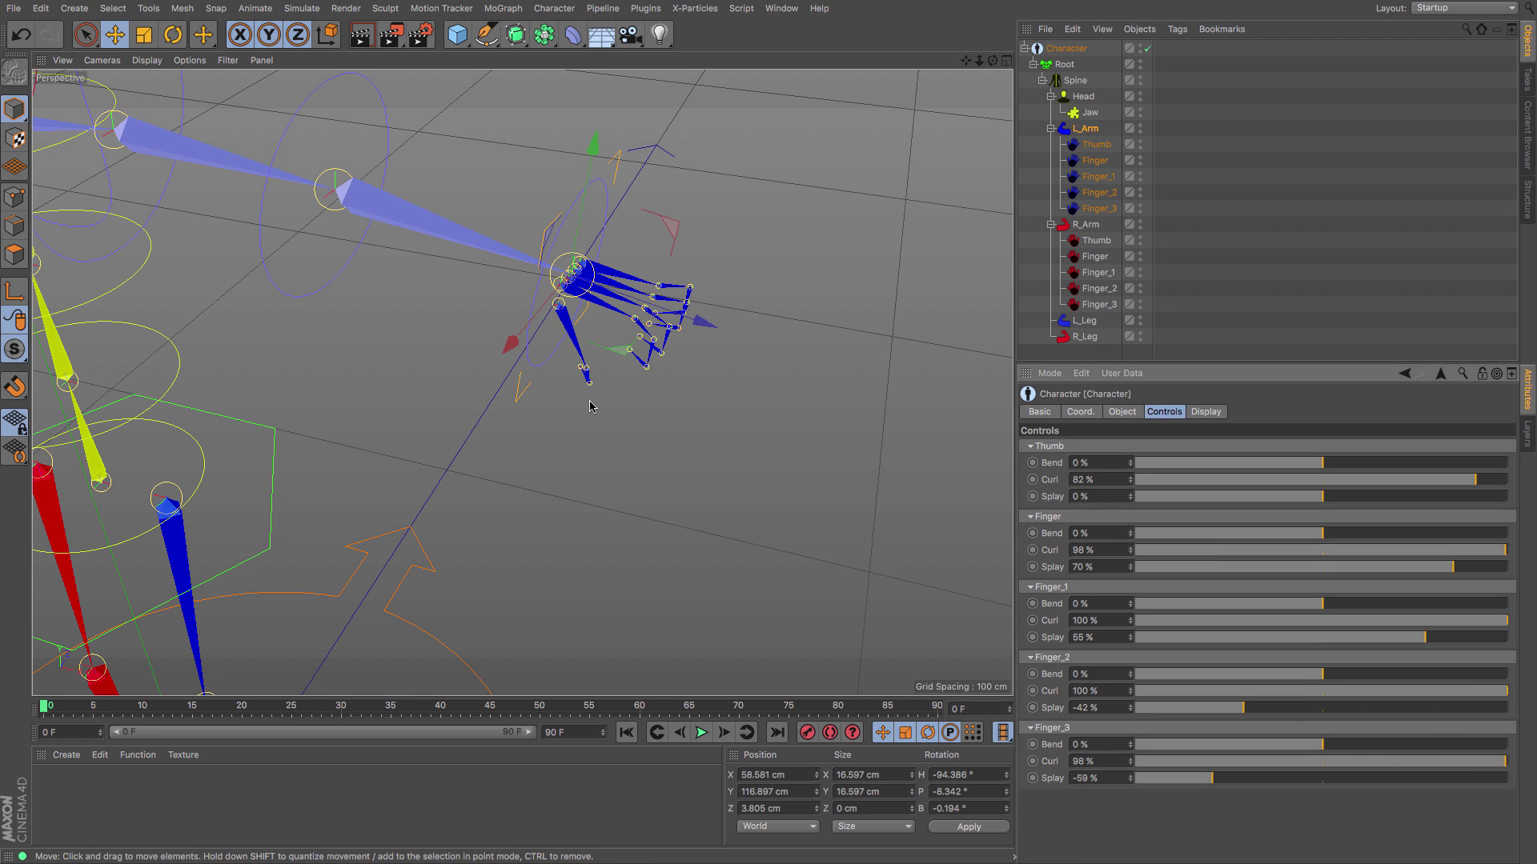
Rotate the left hand controller slightly around its vertical axis to a heading of about -90.6°
scroll(587, 400, "down", 5)
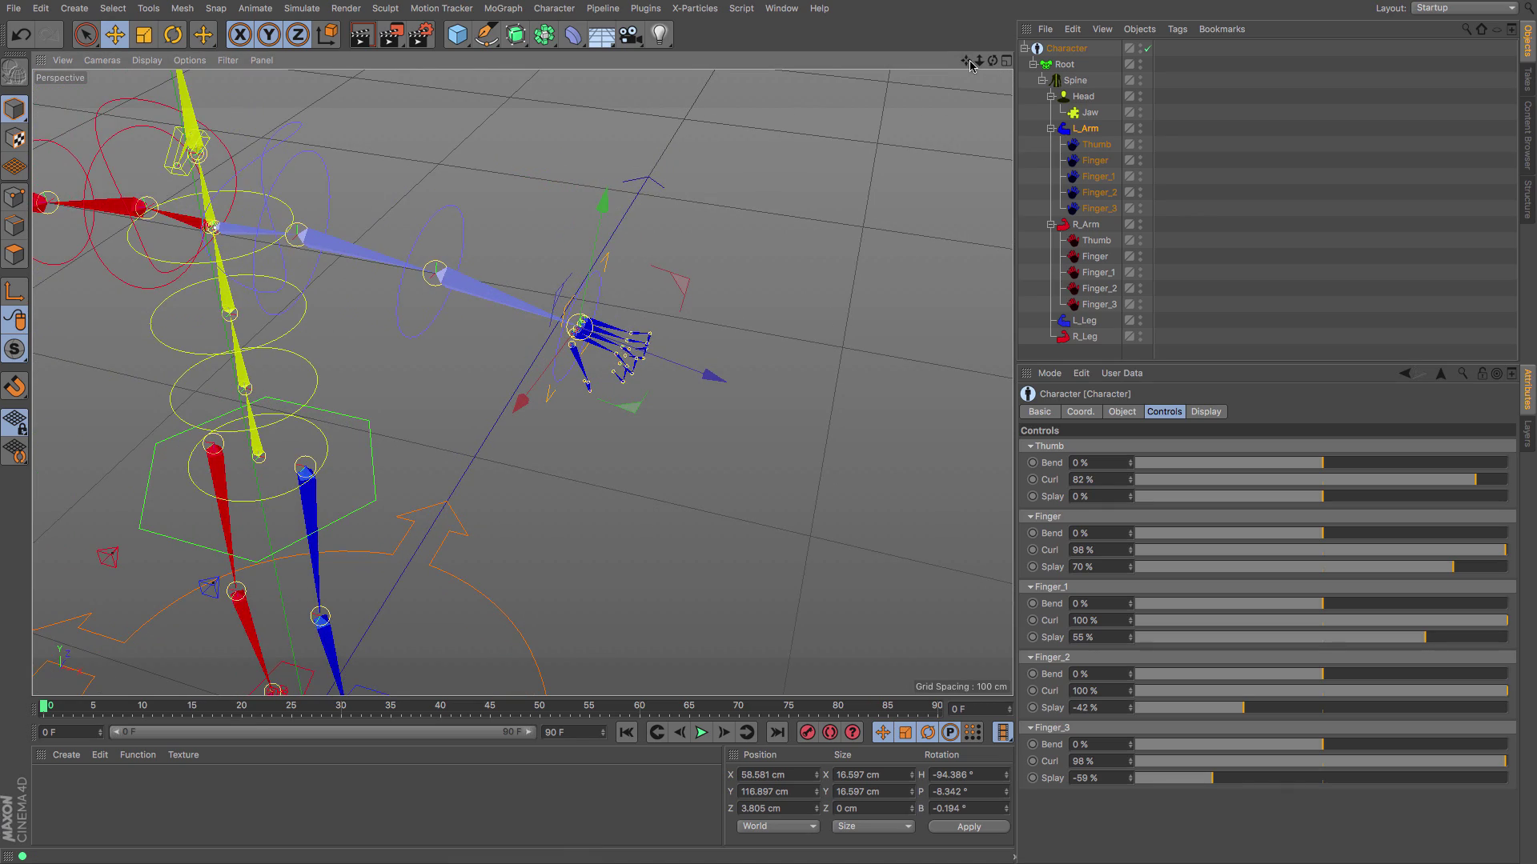
left_click_drag(978, 60, 852, 240)
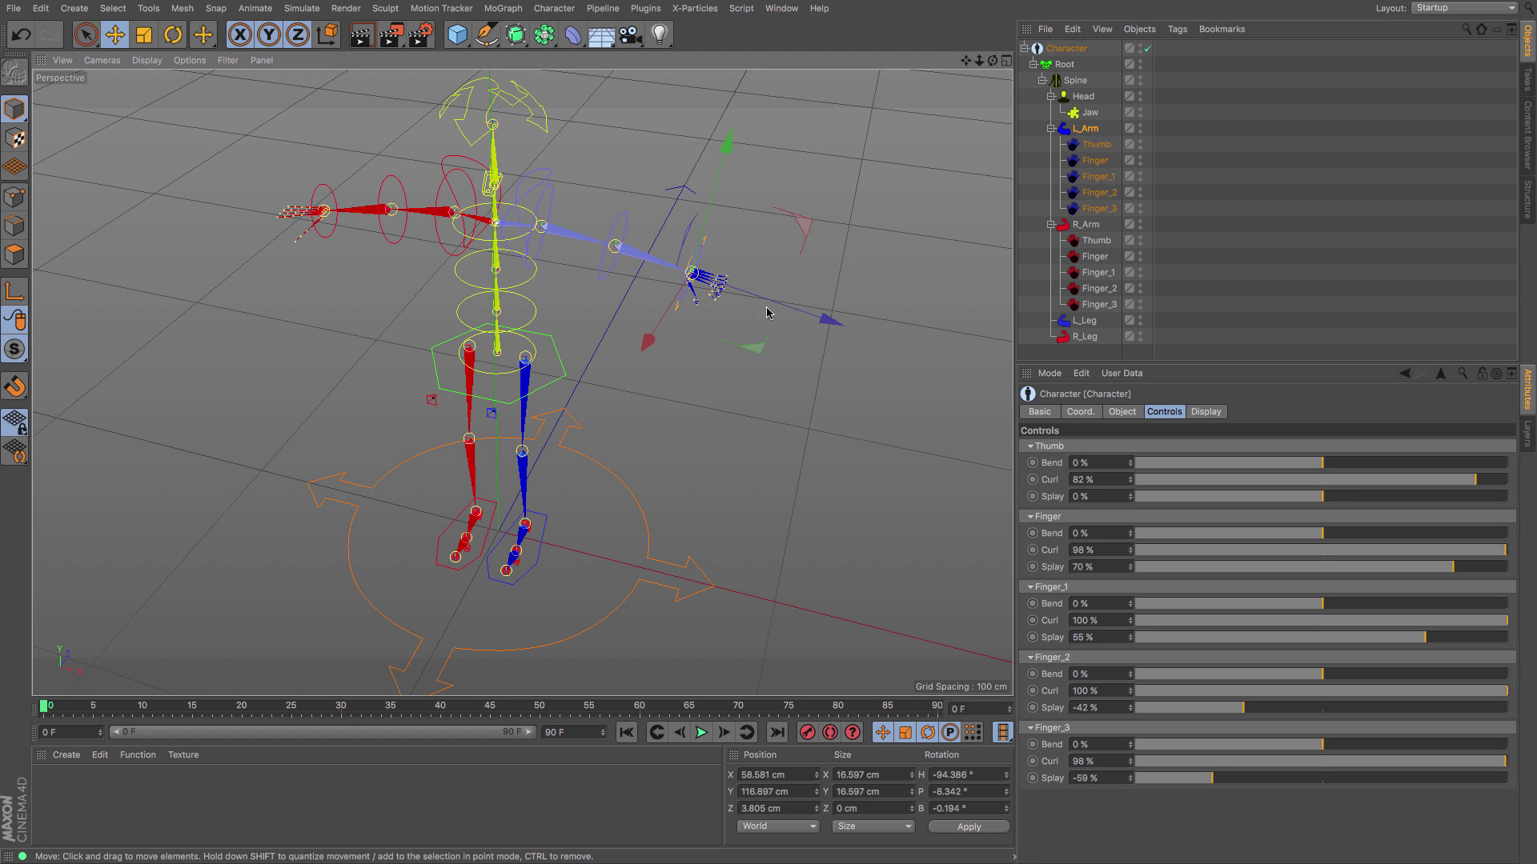
key("r")
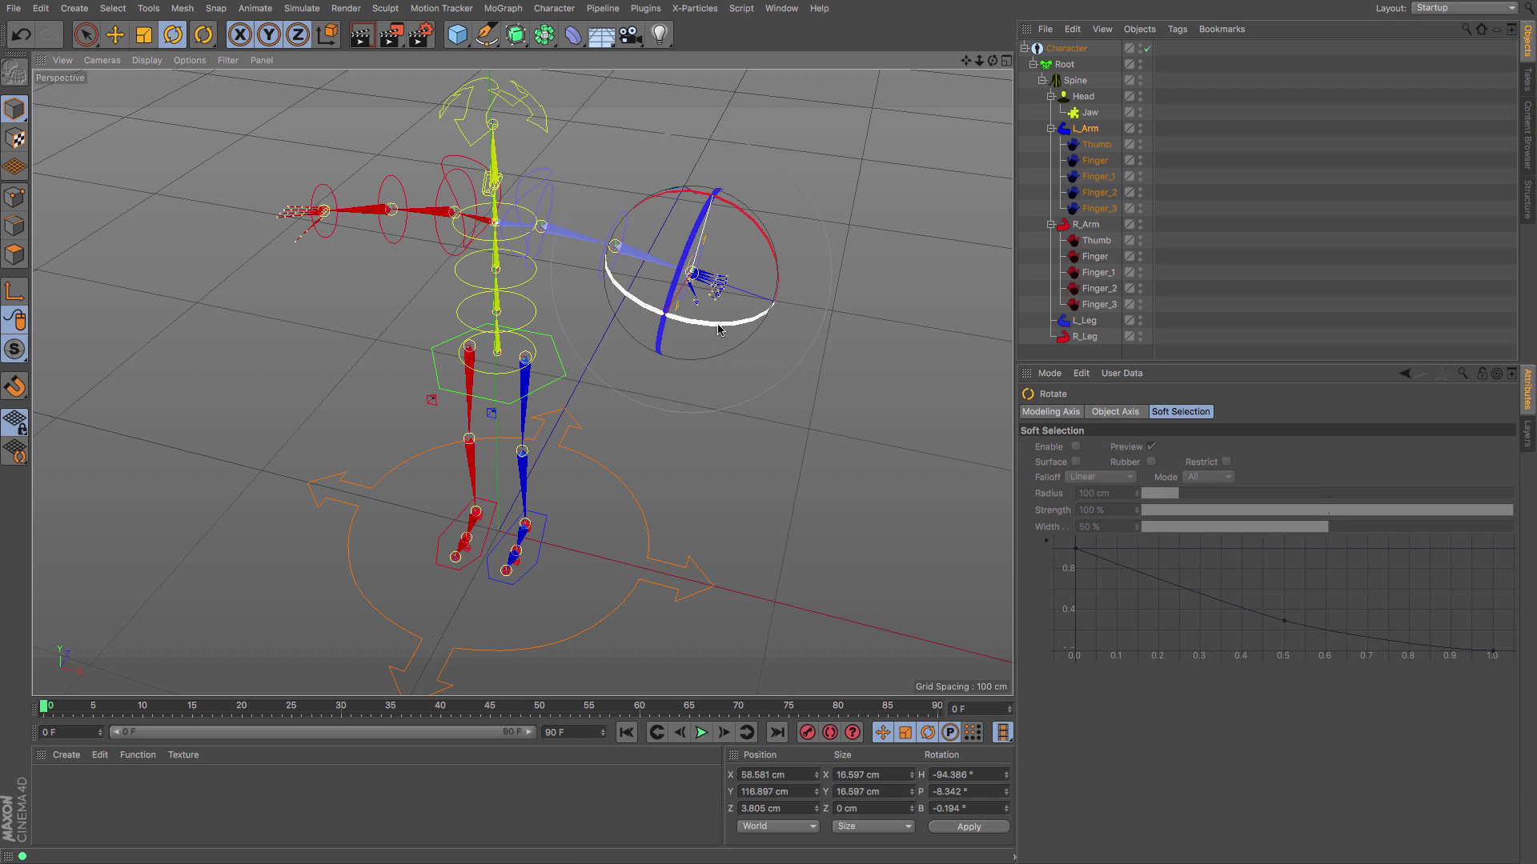
mouse_move(718, 329)
left_mouse_down()
mouse_move(662, 329)
mouse_move(816, 315)
mouse_move(734, 334)
left_mouse_up()
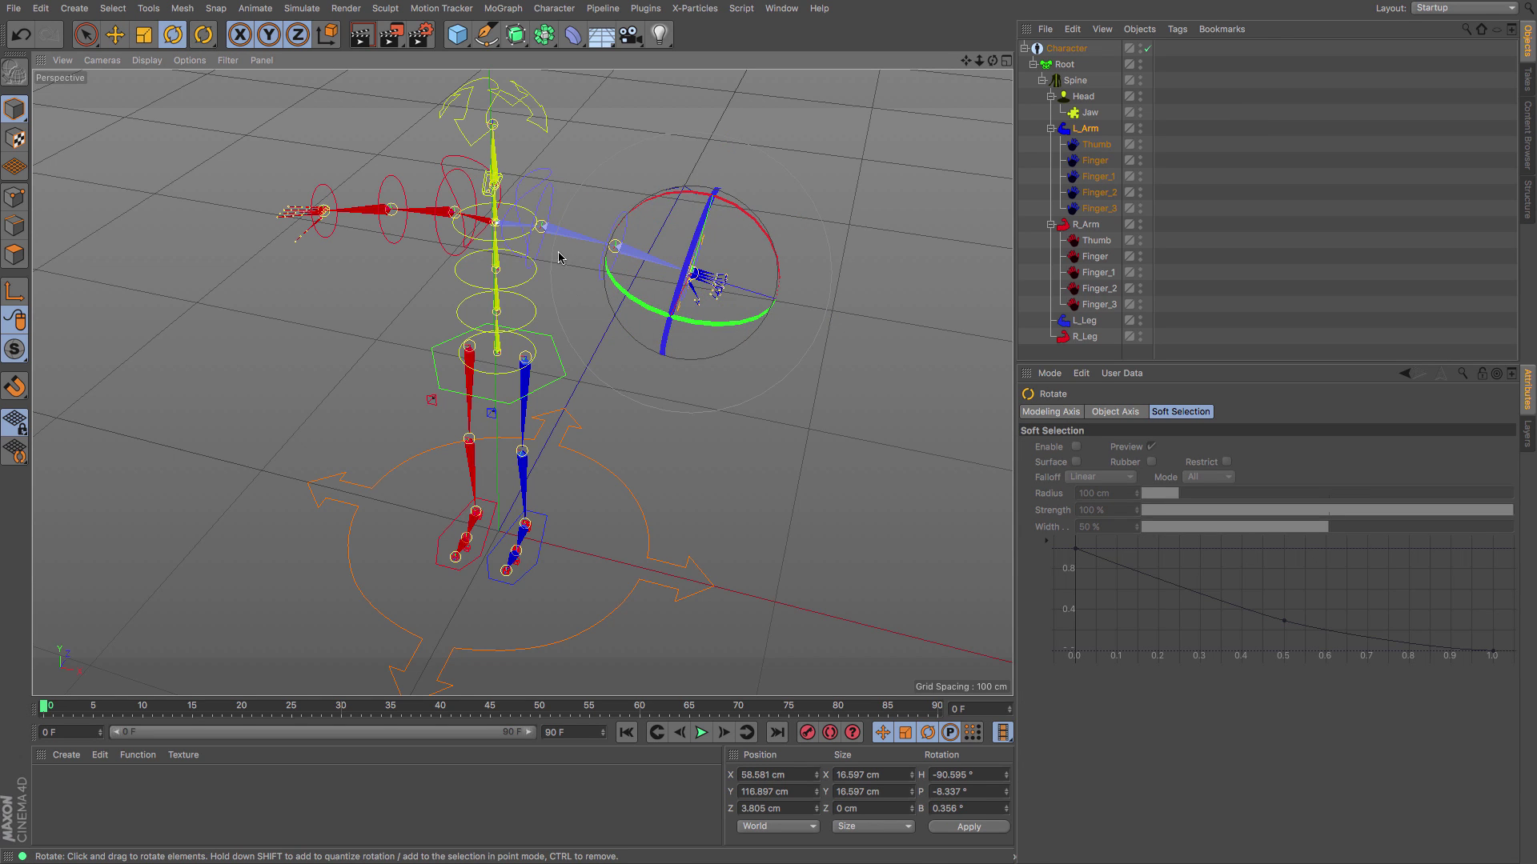
Bend the left forearm forward by rotating the left elbow controller to a heading of about -163.5°
left_click(549, 184)
left_click_drag(593, 269, 599, 278)
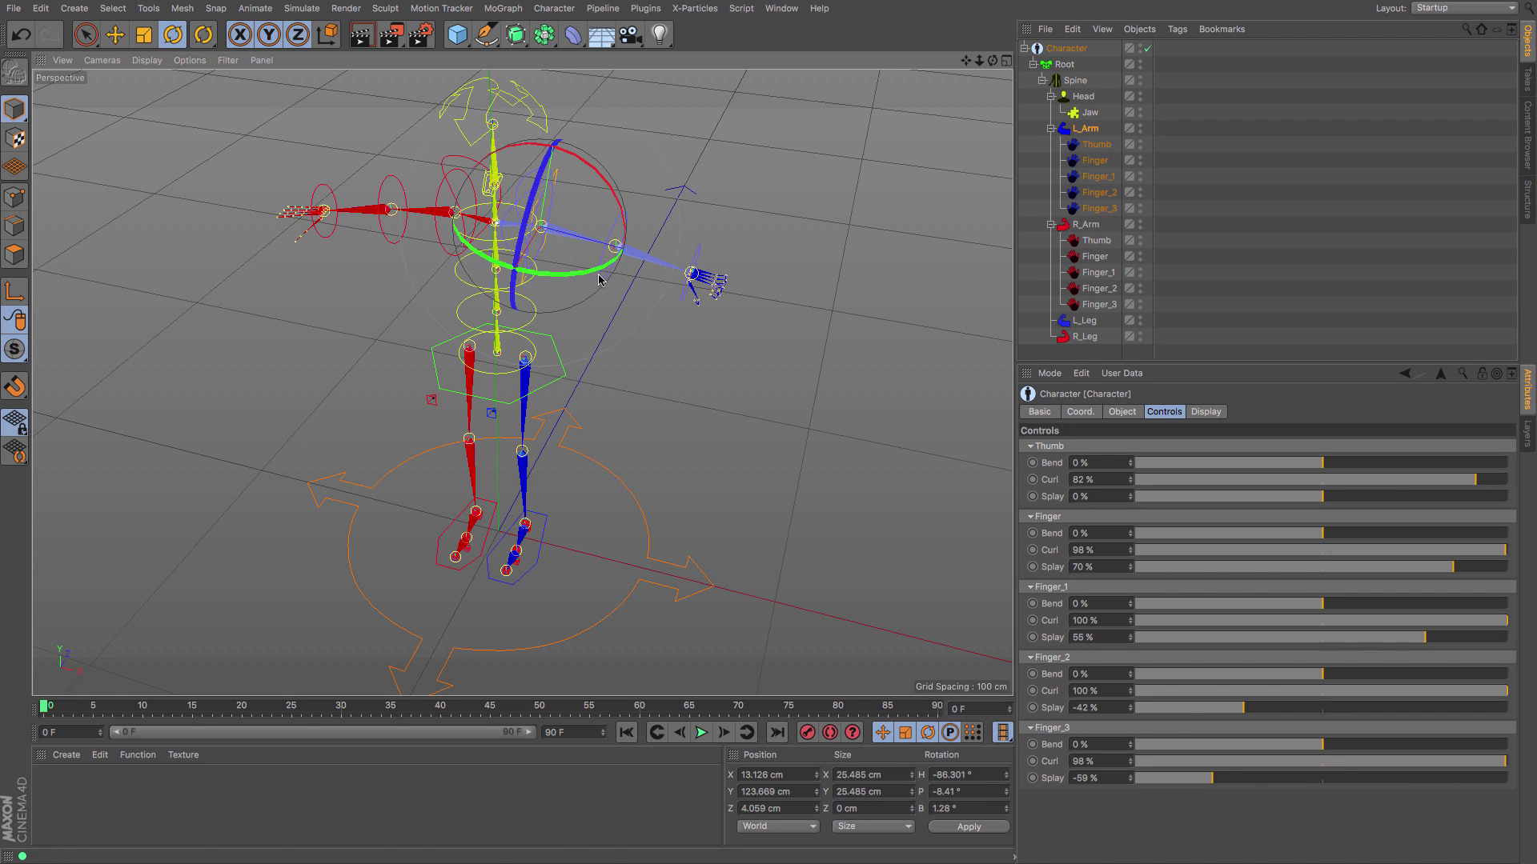
left_click(615, 245)
left_click_drag(650, 293, 520, 284)
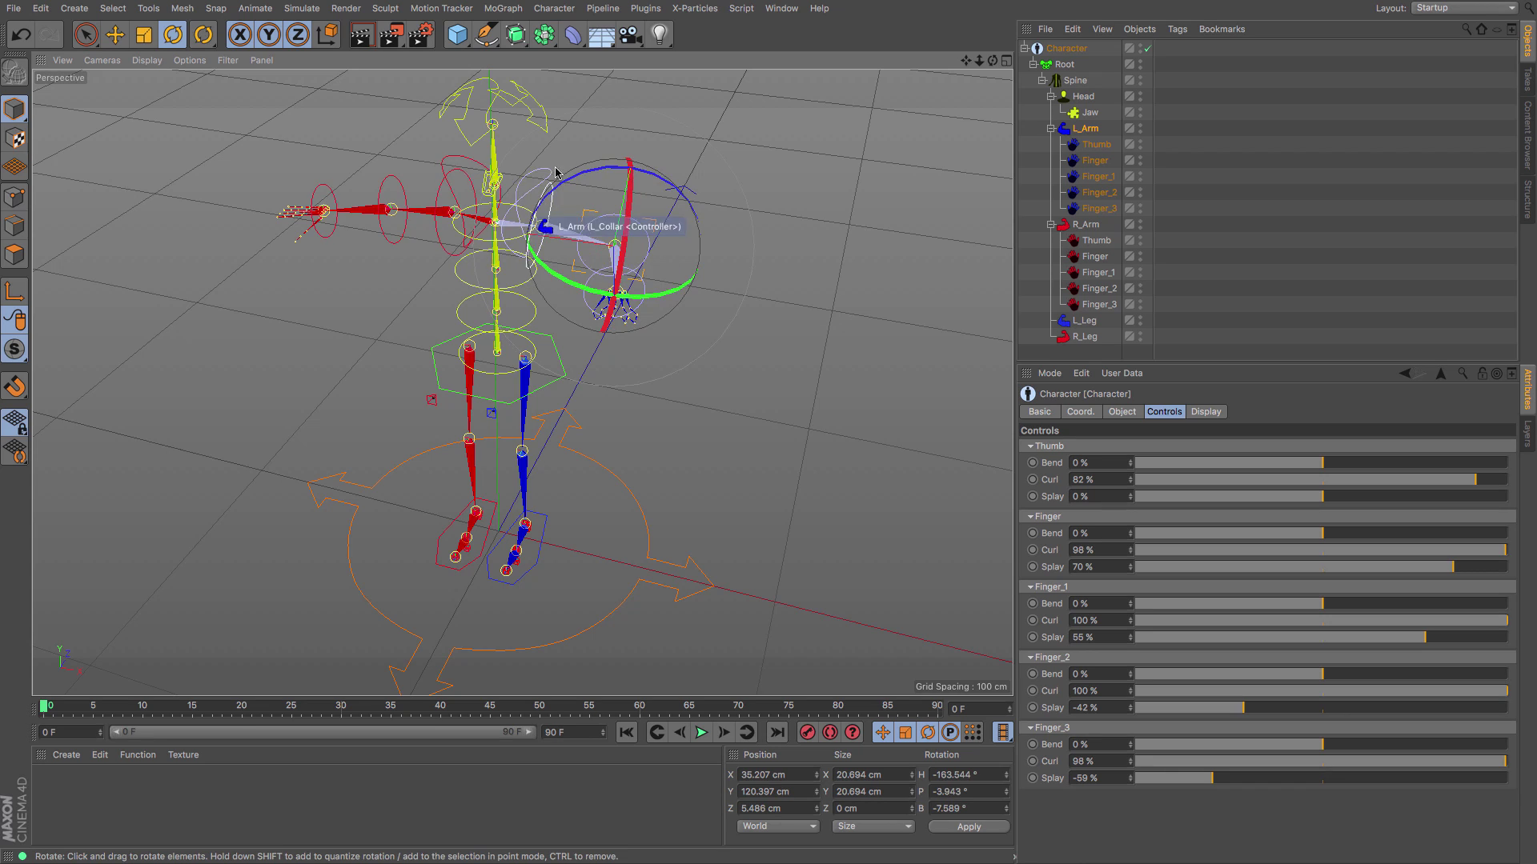
Lower the left arm beside the body by rotating its shoulder controller to a pitch of about -63.4°
left_click(584, 174)
left_click(552, 211)
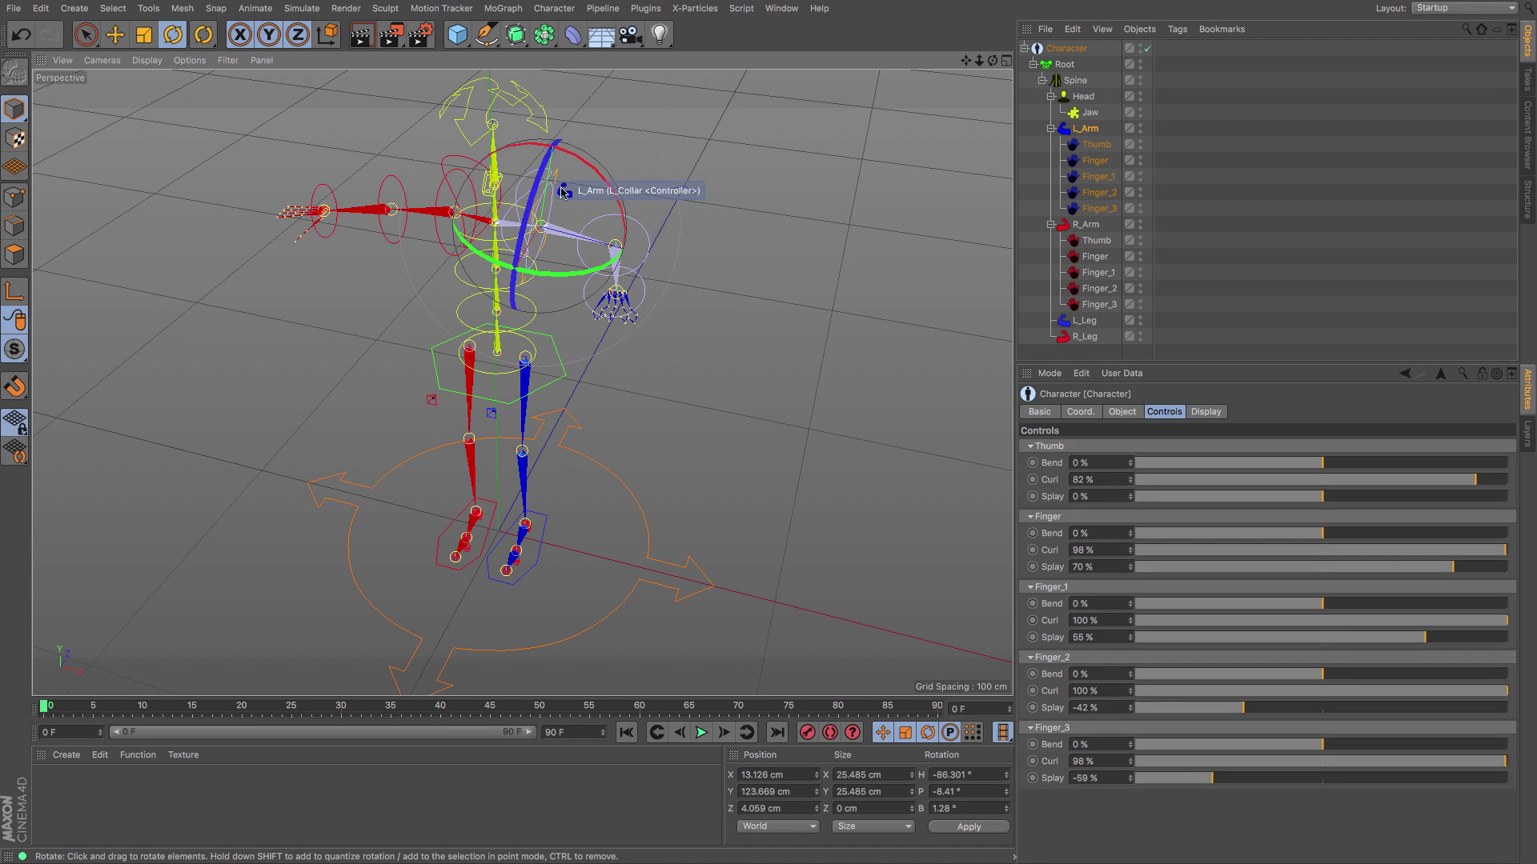
left_click_drag(600, 182, 627, 239)
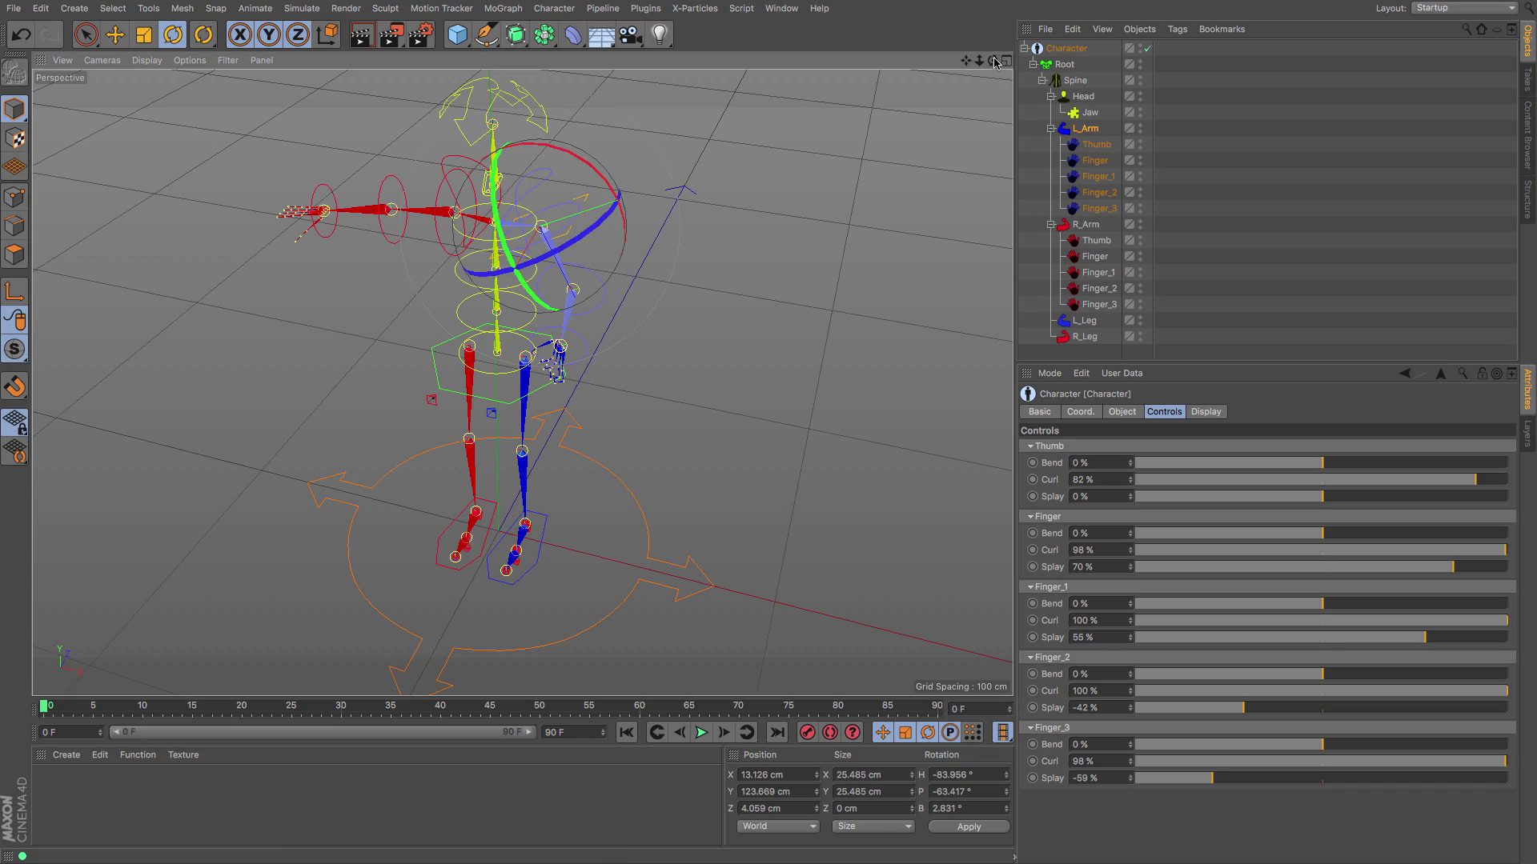
Lower the right arm from the shoulder to a pitch of about -60° and bend its forearm forward at the elbow
left_click_drag(992, 61, 1057, 64)
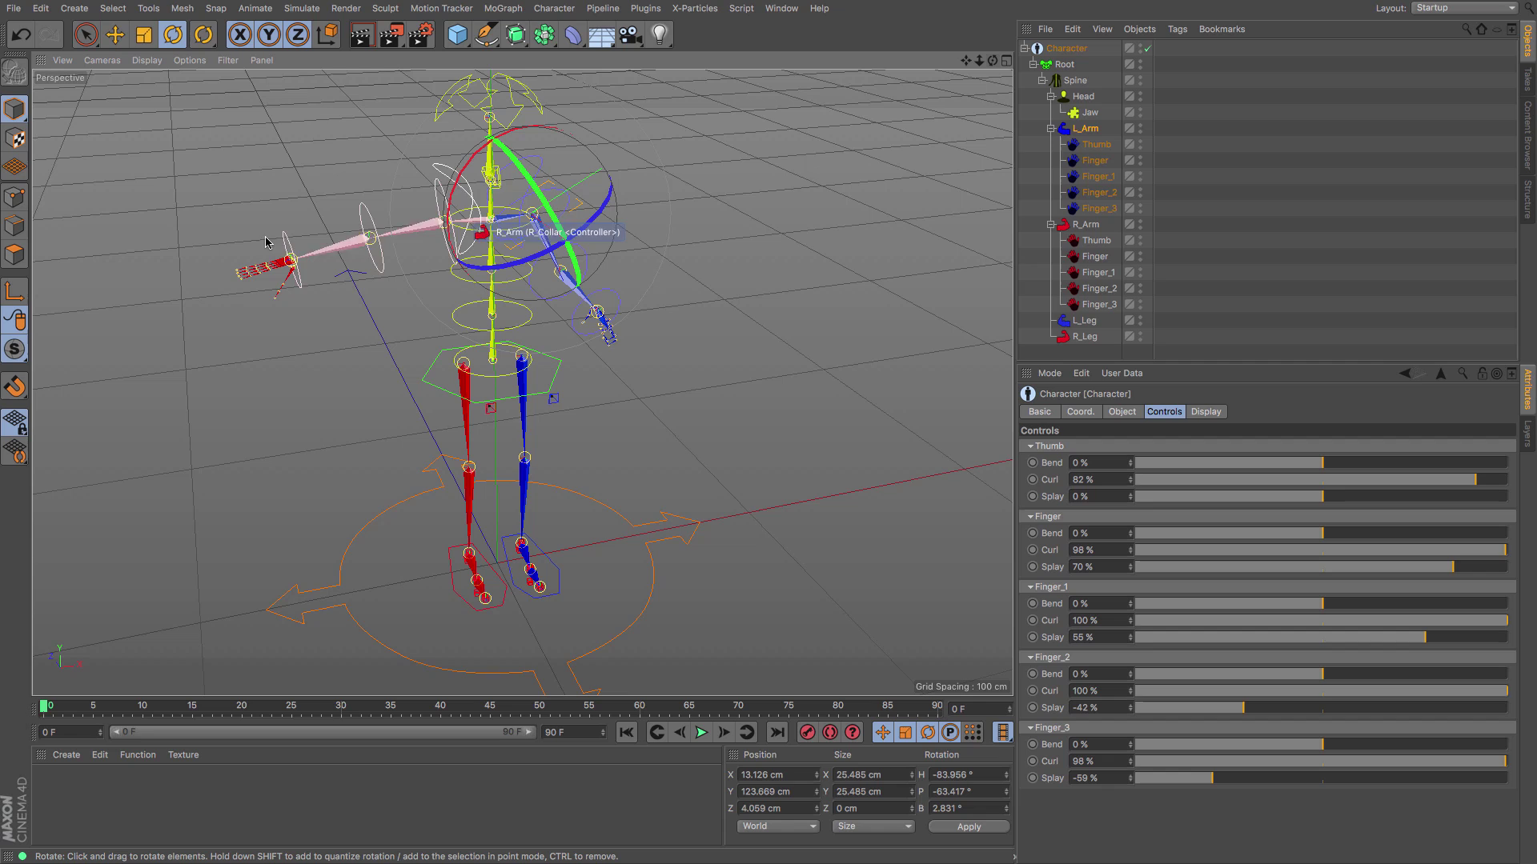
left_click(442, 195)
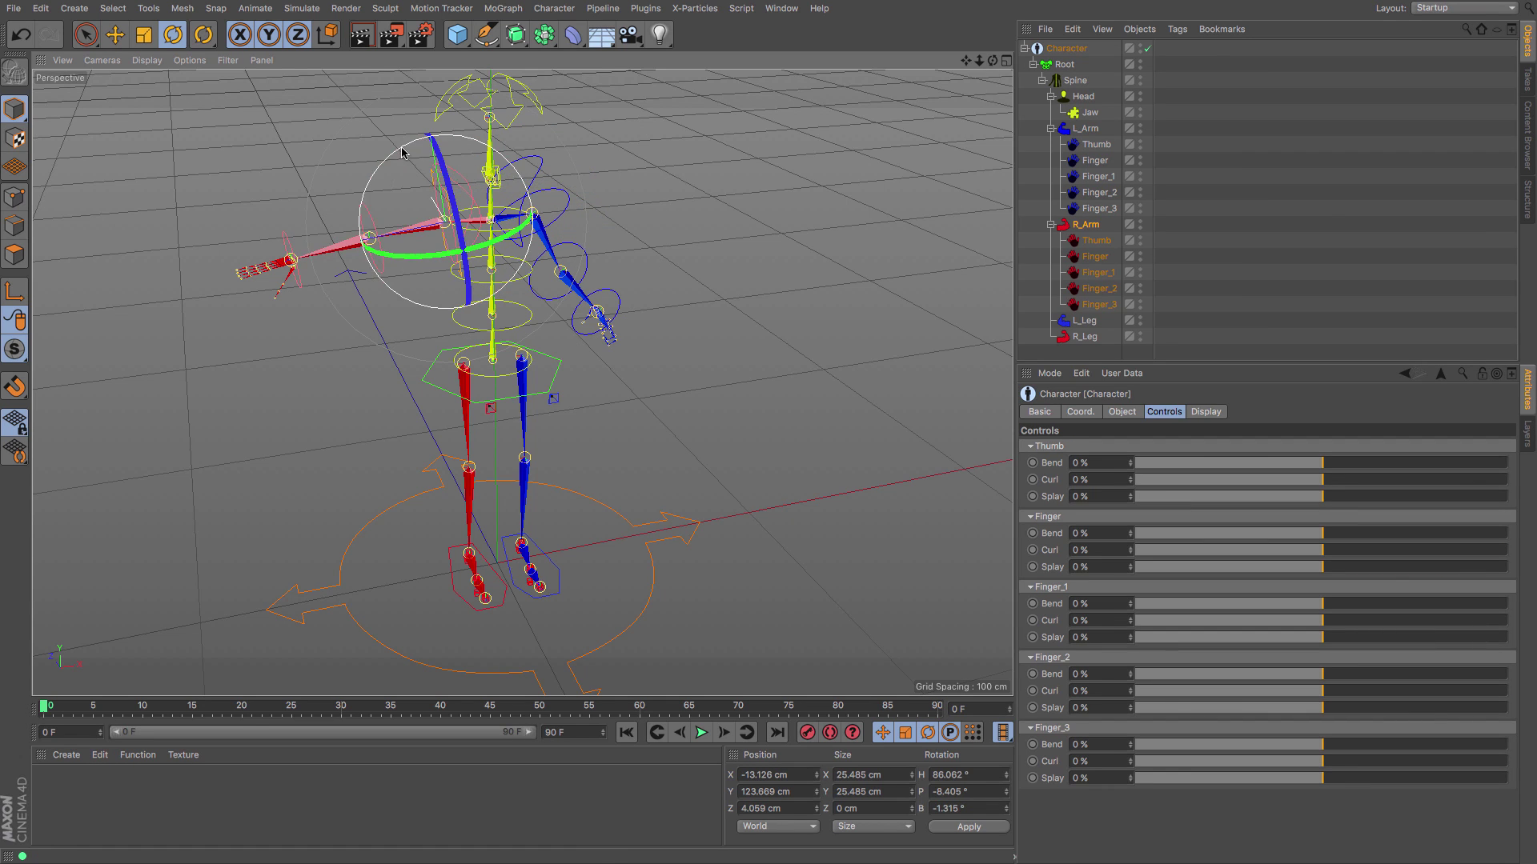
left_click_drag(401, 150, 380, 224)
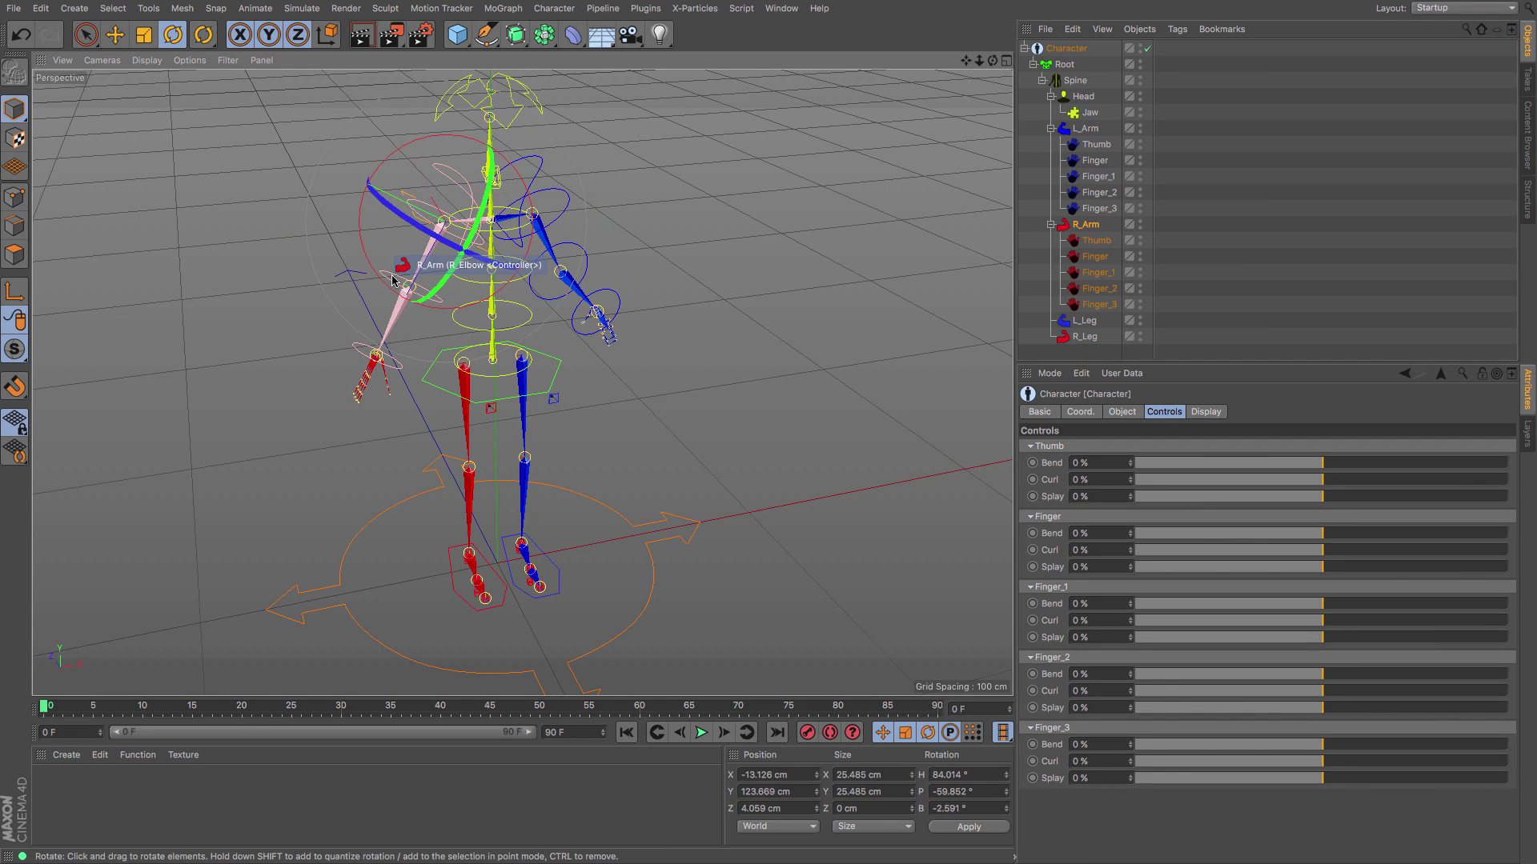
left_click(400, 260)
left_click_drag(417, 342, 468, 220)
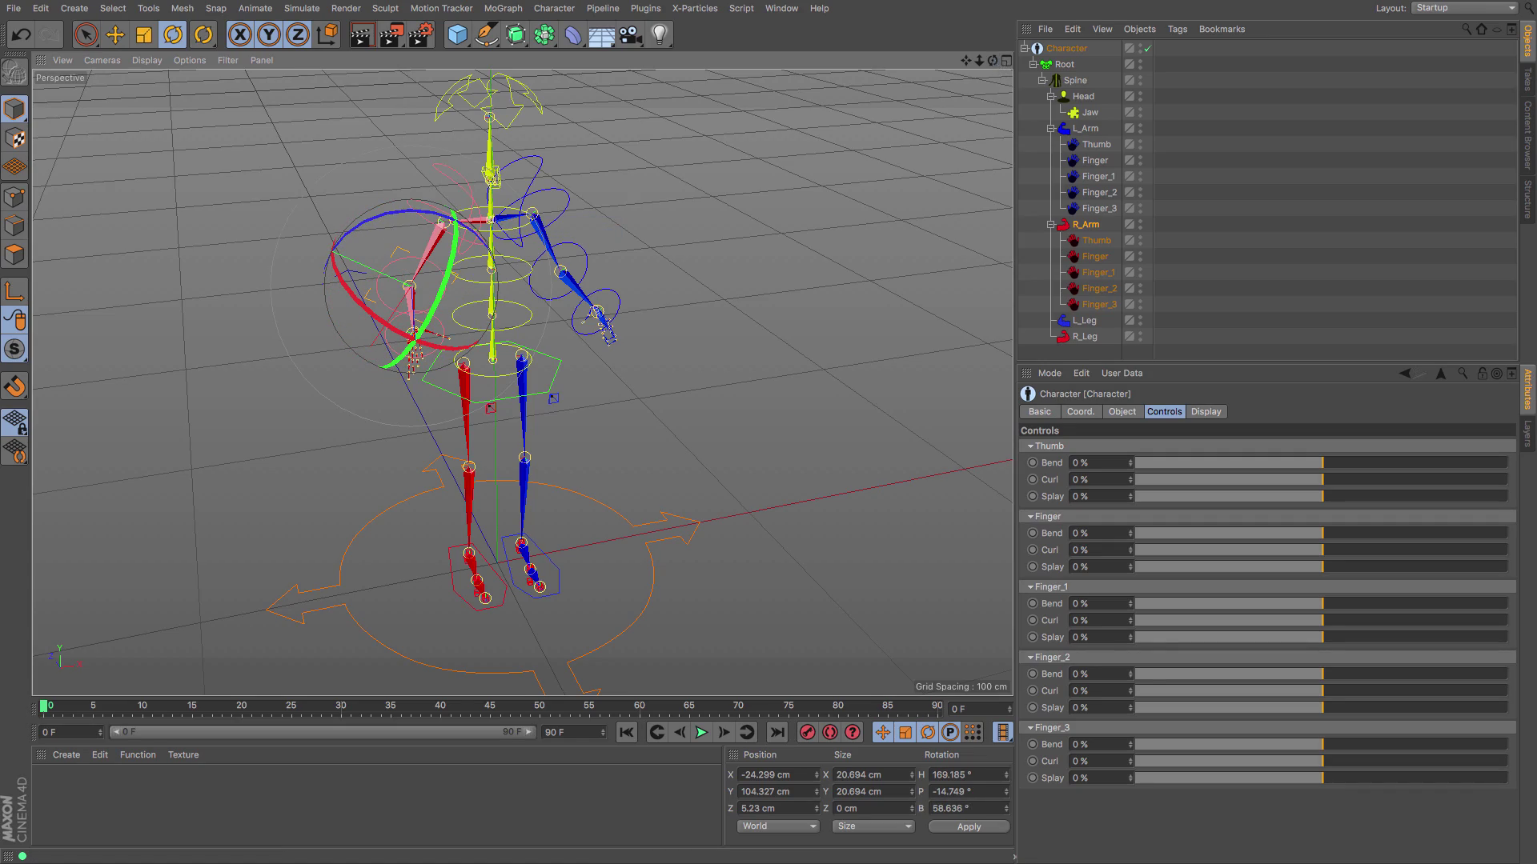
Move the left foot controller with the Move tool, leaving it slightly raised at a height of about 7.7 cm
left_click_drag(993, 60, 916, 48)
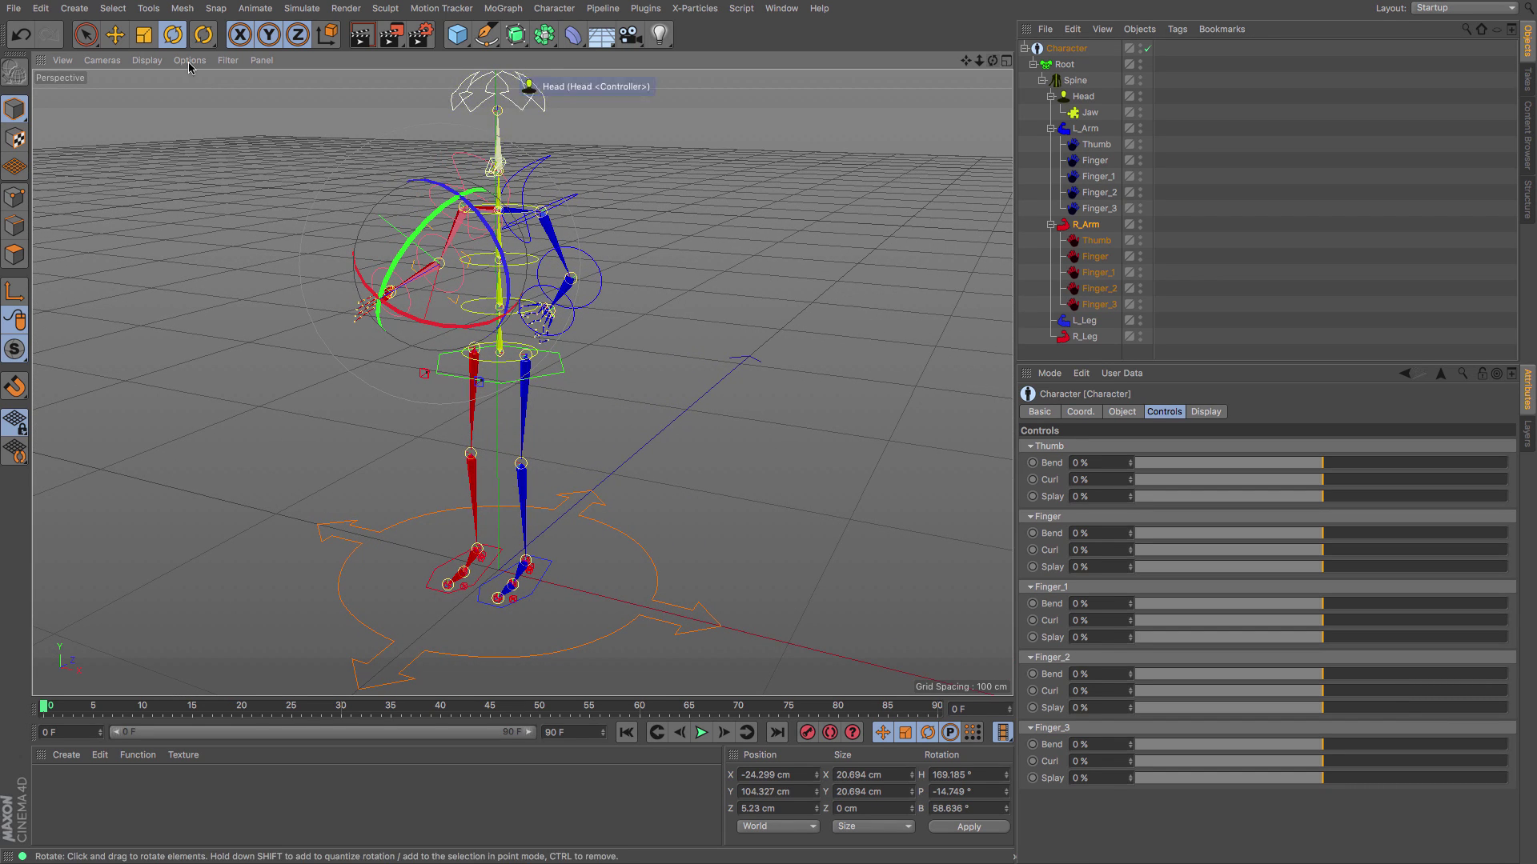
left_click(115, 34)
left_click(539, 596)
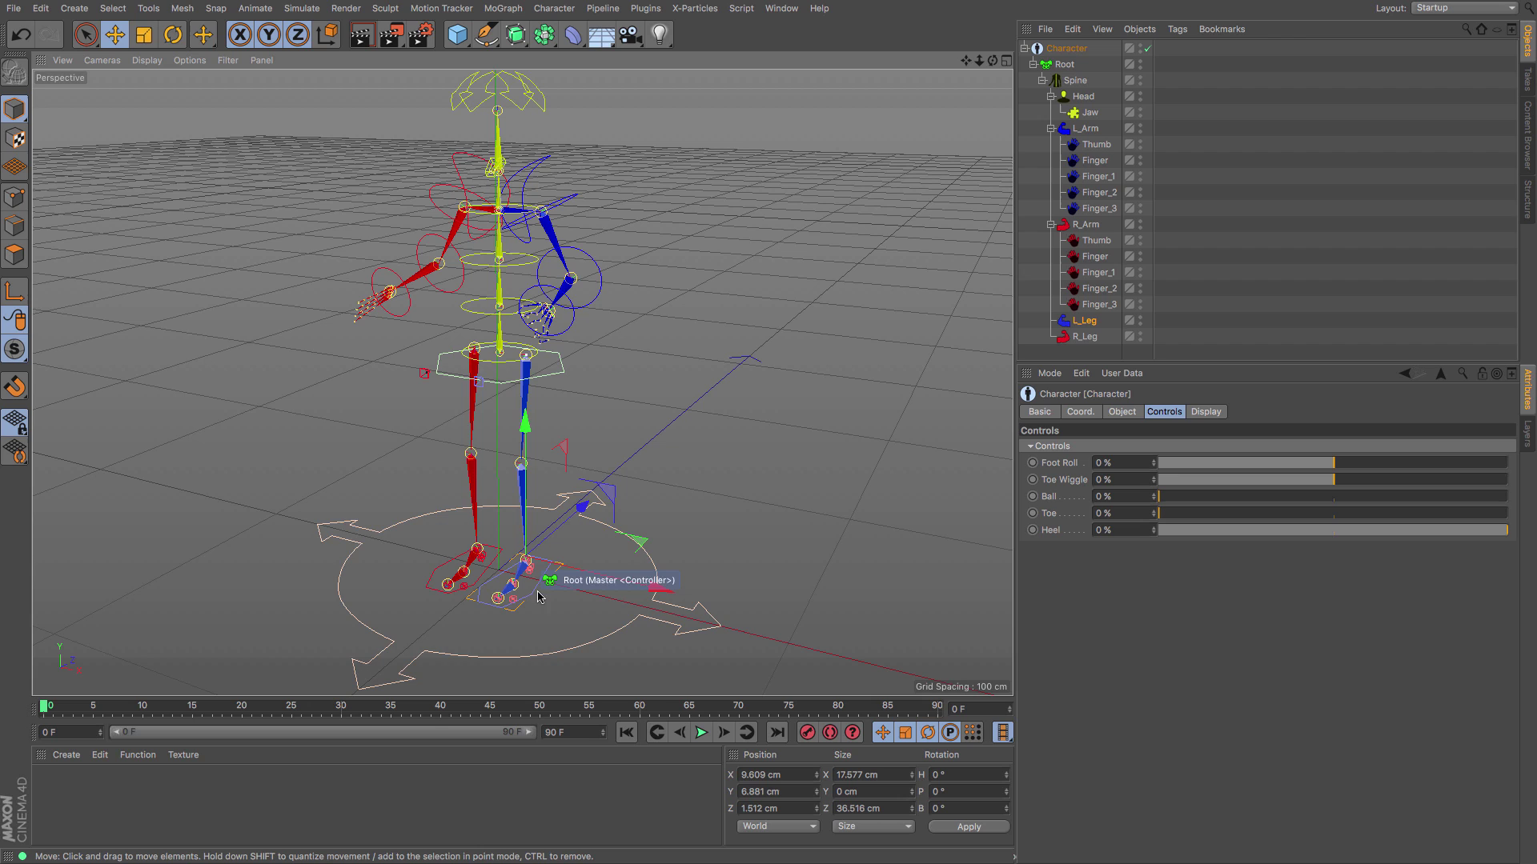
mouse_move(524, 425)
left_mouse_down()
mouse_move(532, 290)
mouse_move(536, 413)
left_mouse_up()
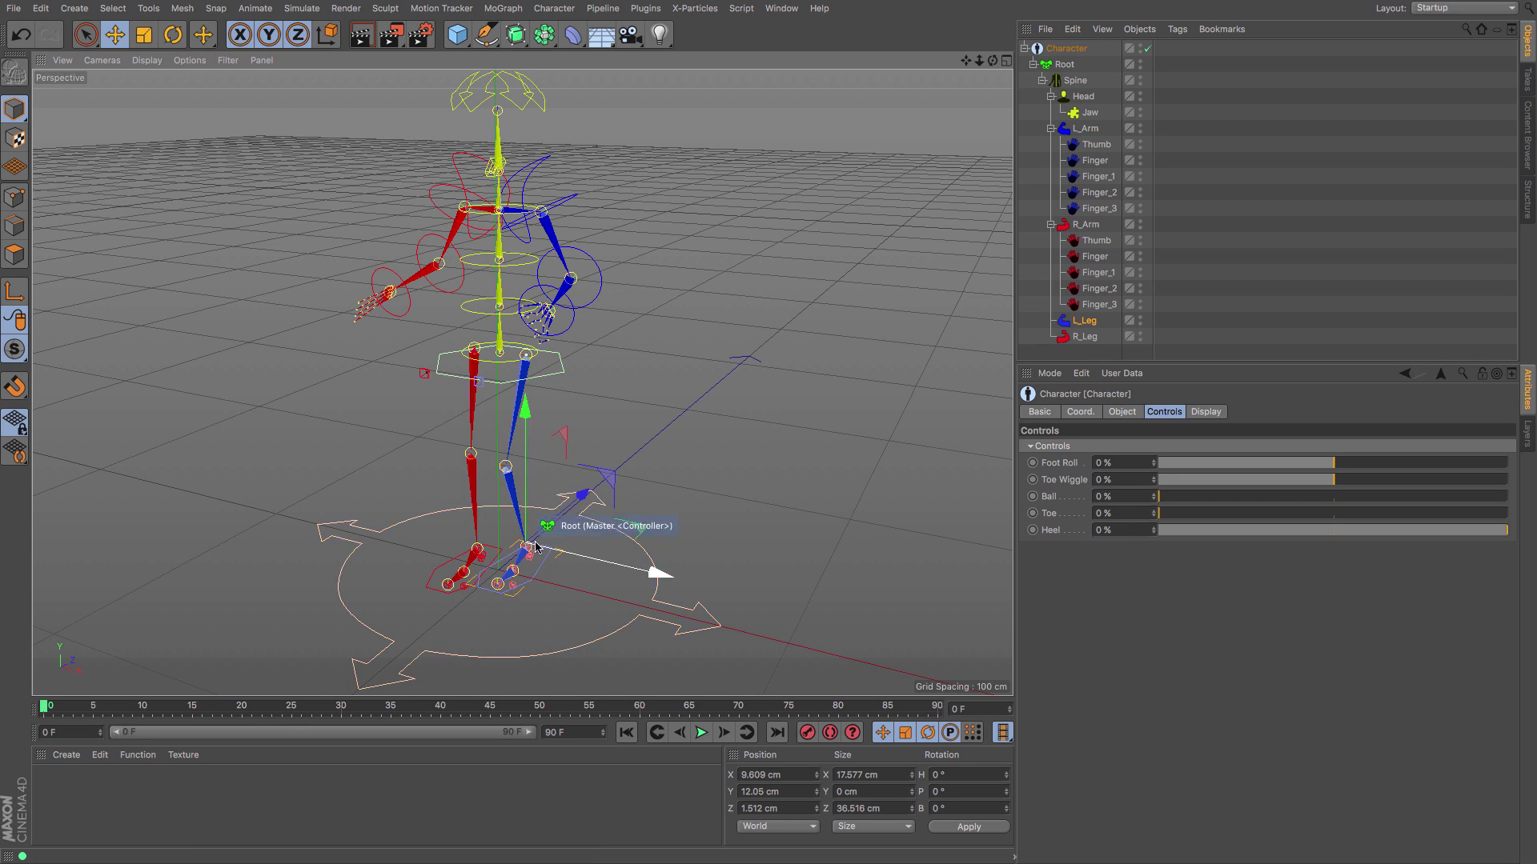
left_click_drag(536, 574, 479, 430)
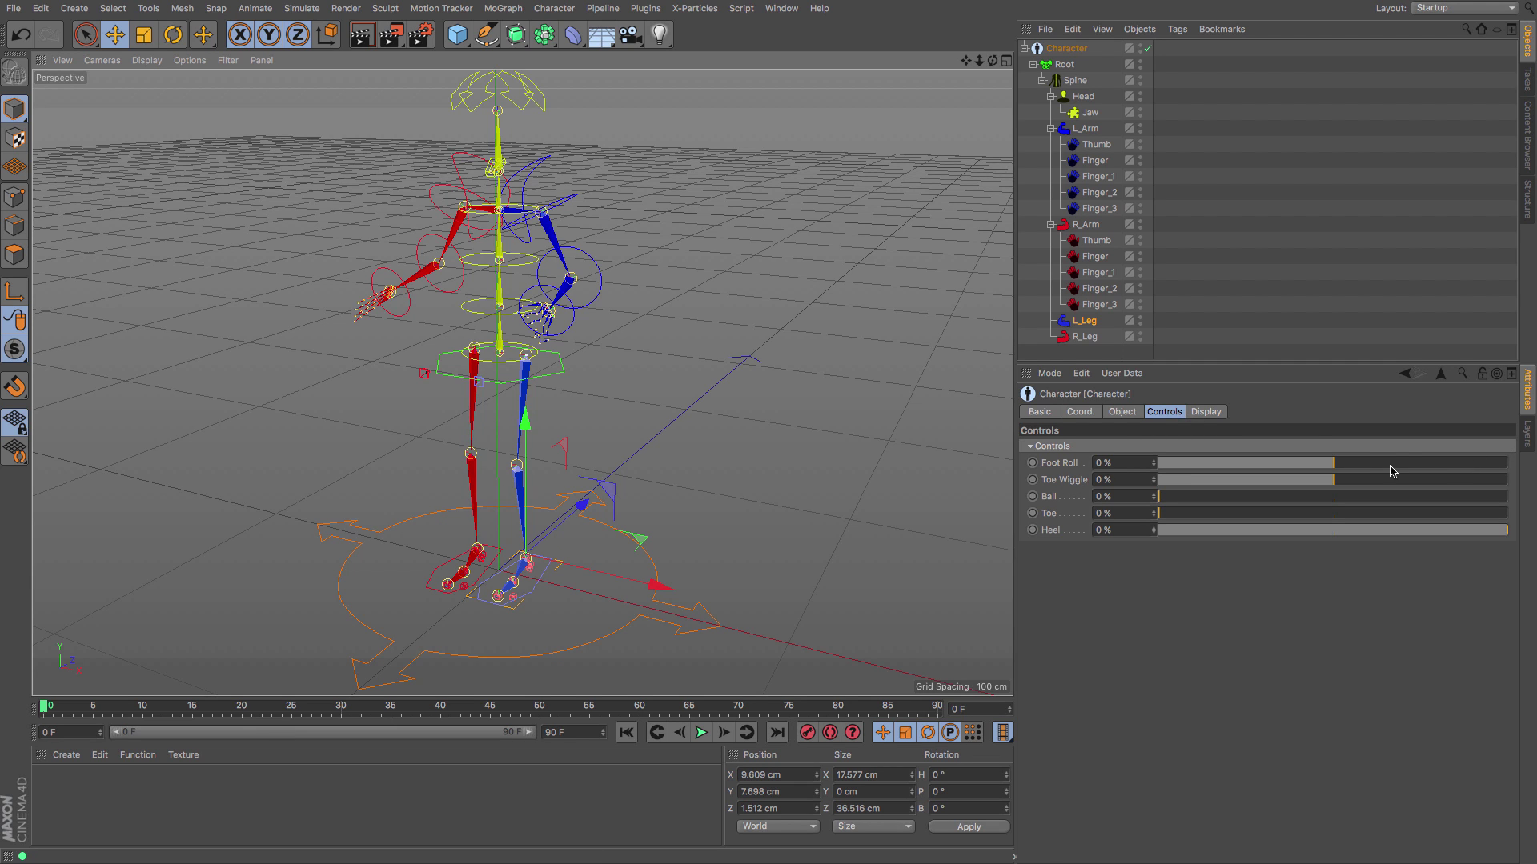
Try out the left leg's Foot Roll, Toe Wiggle, Ball, Toe and Heel controls, returning each to 0%
mouse_move(1335, 468)
left_mouse_down()
mouse_move(1501, 474)
mouse_move(1333, 487)
left_mouse_up()
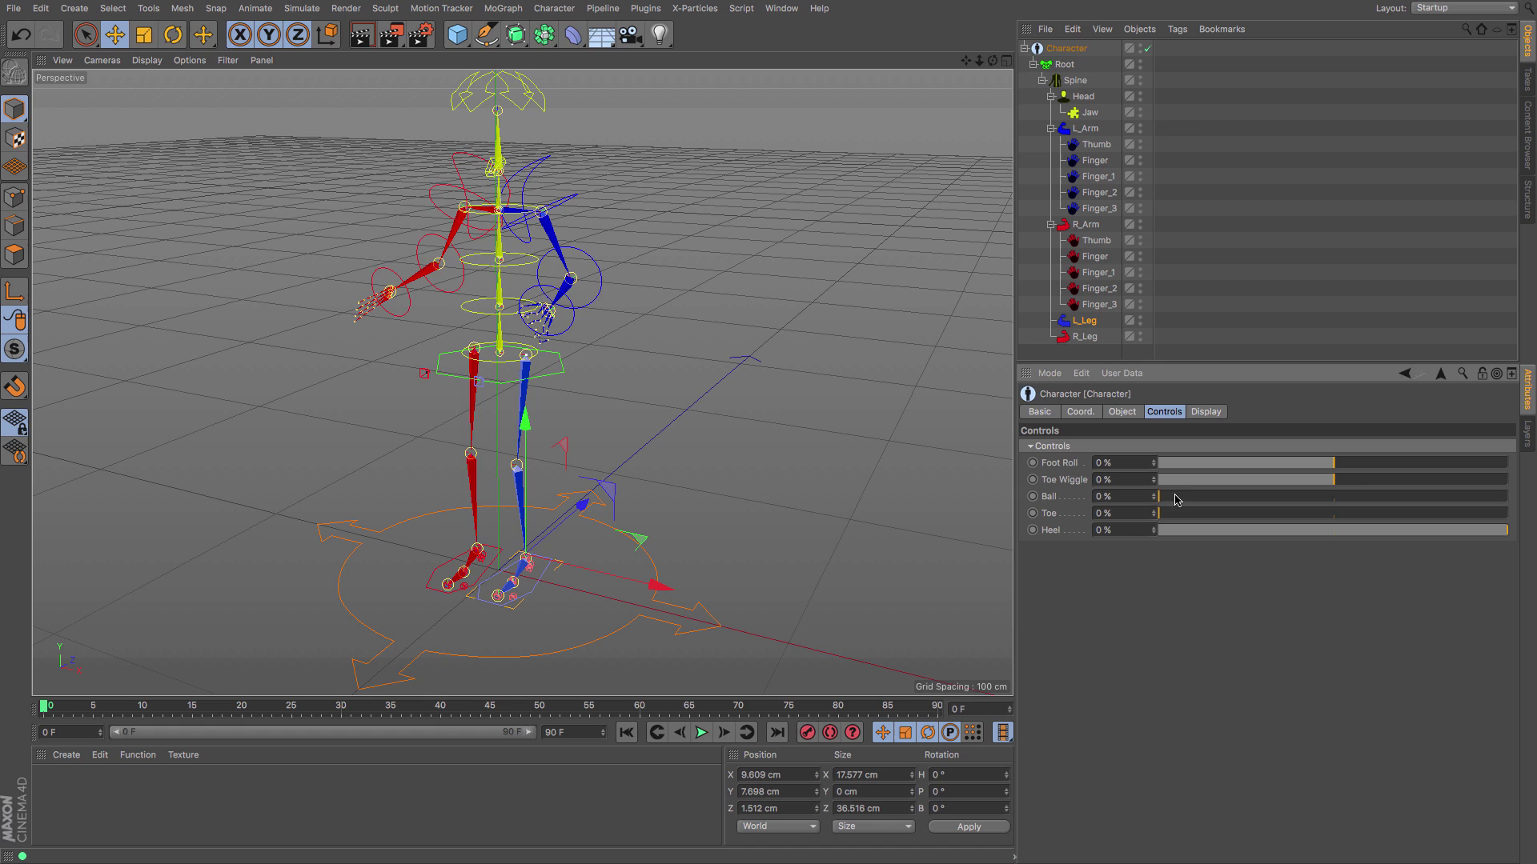
left_click_drag(1176, 499, 1098, 515)
left_click_drag(1502, 536, 1530, 549)
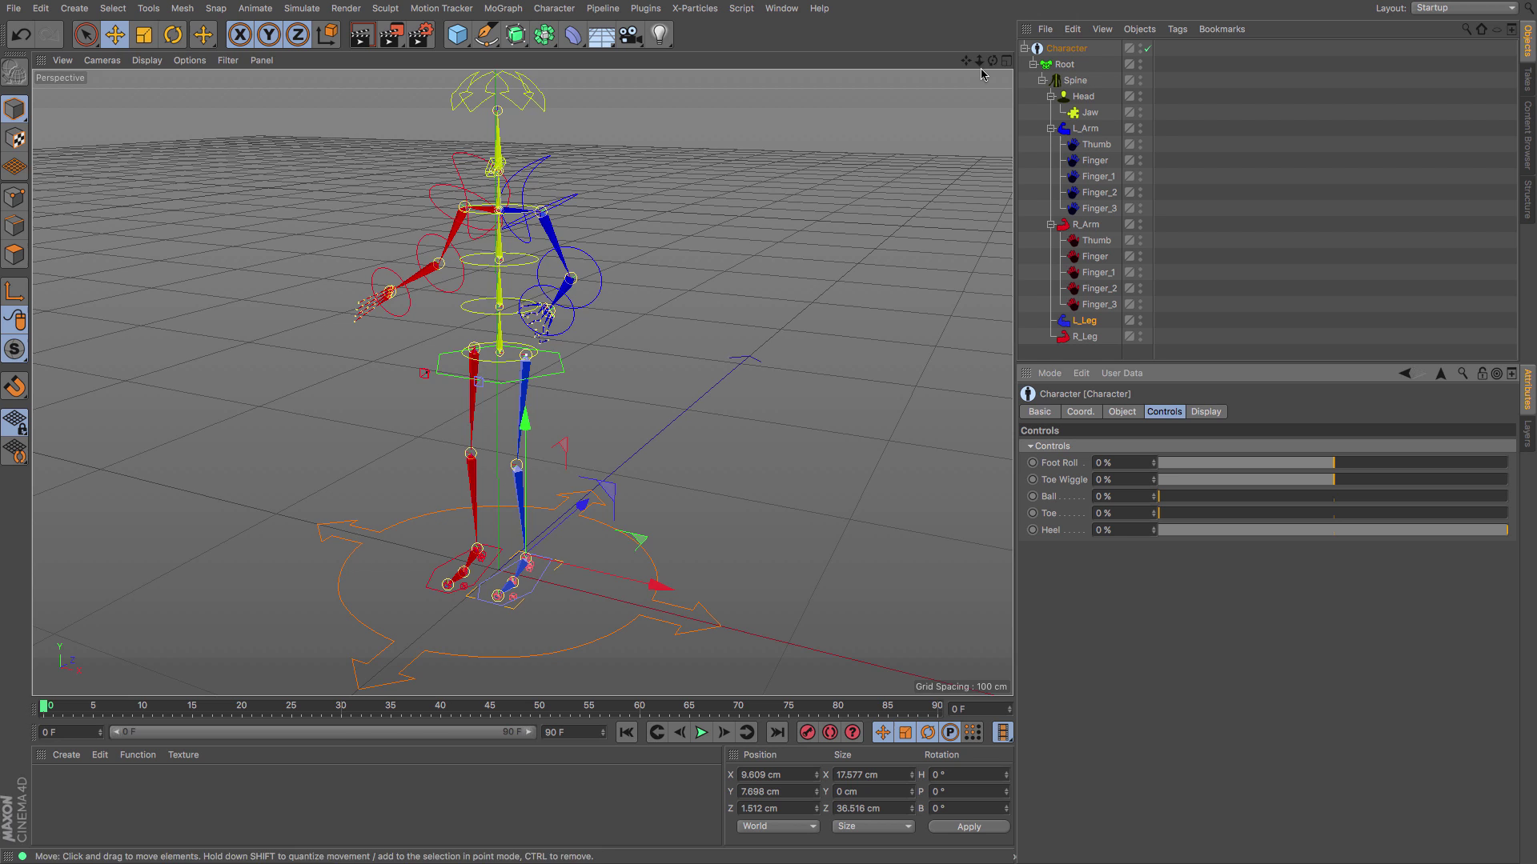
Move the left knee's direction controller outward along X to about 12.55 cm
mouse_move(978, 61)
left_mouse_down()
mouse_move(960, 64)
mouse_move(974, 91)
left_mouse_up()
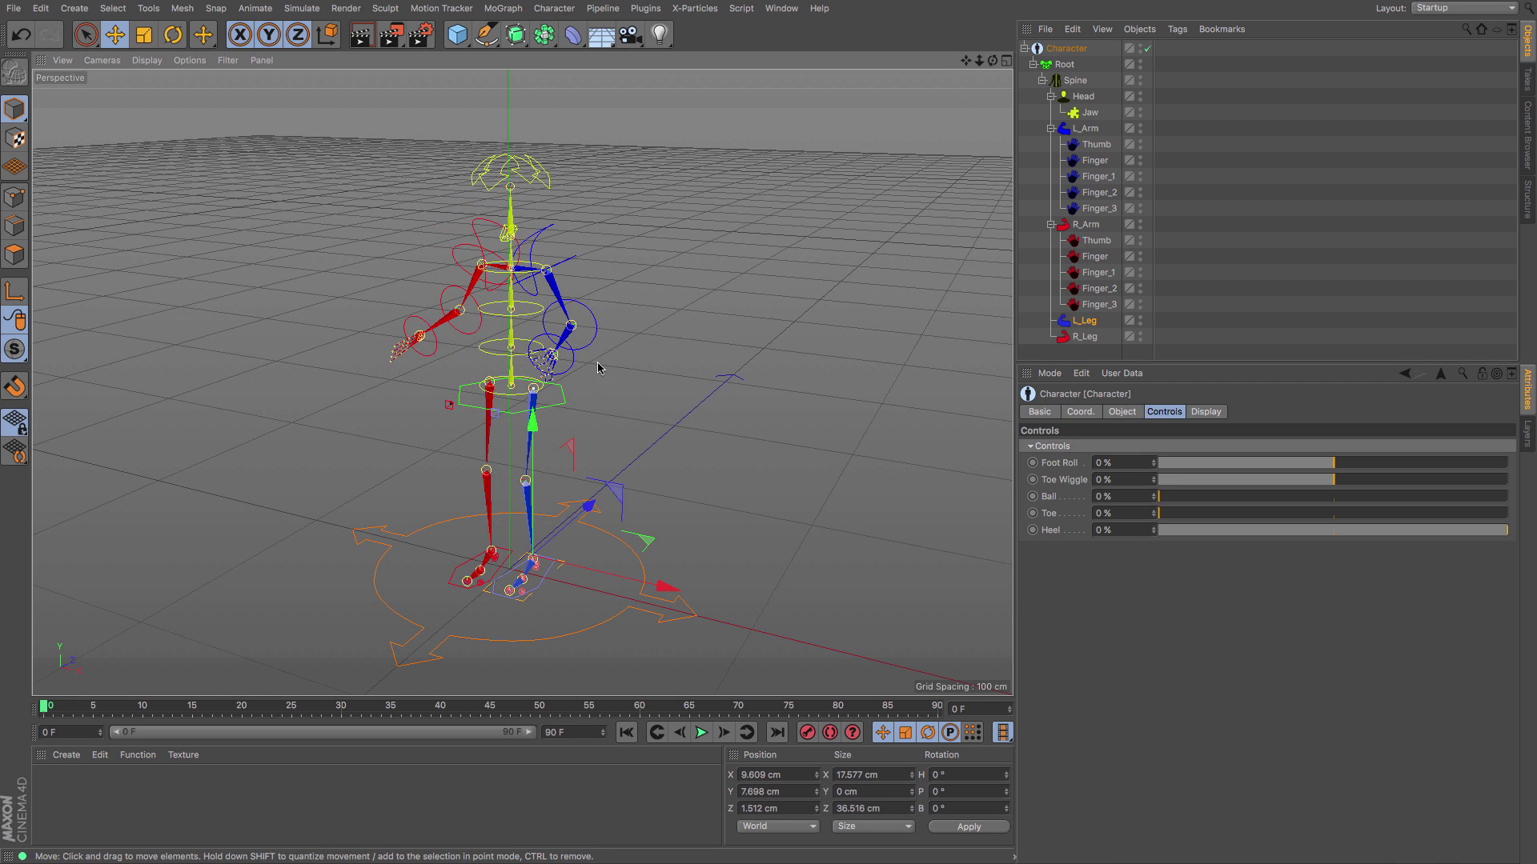
left_click(497, 413)
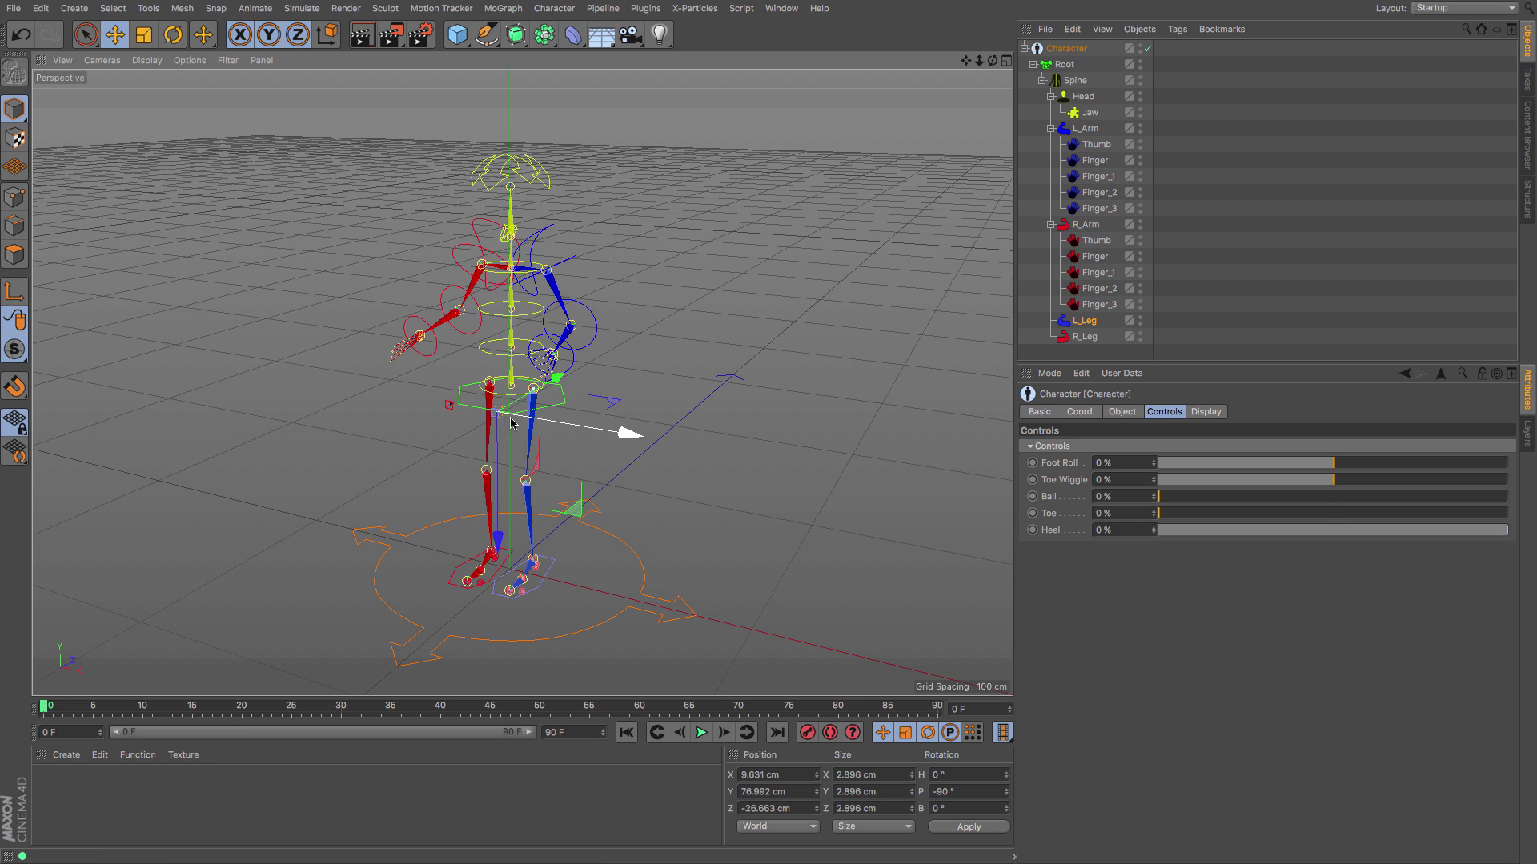
left_click_drag(631, 434, 609, 466)
Rotate the head controller slightly sideways, ending with a bank of about -1.8°
left_click_drag(993, 61, 992, 100)
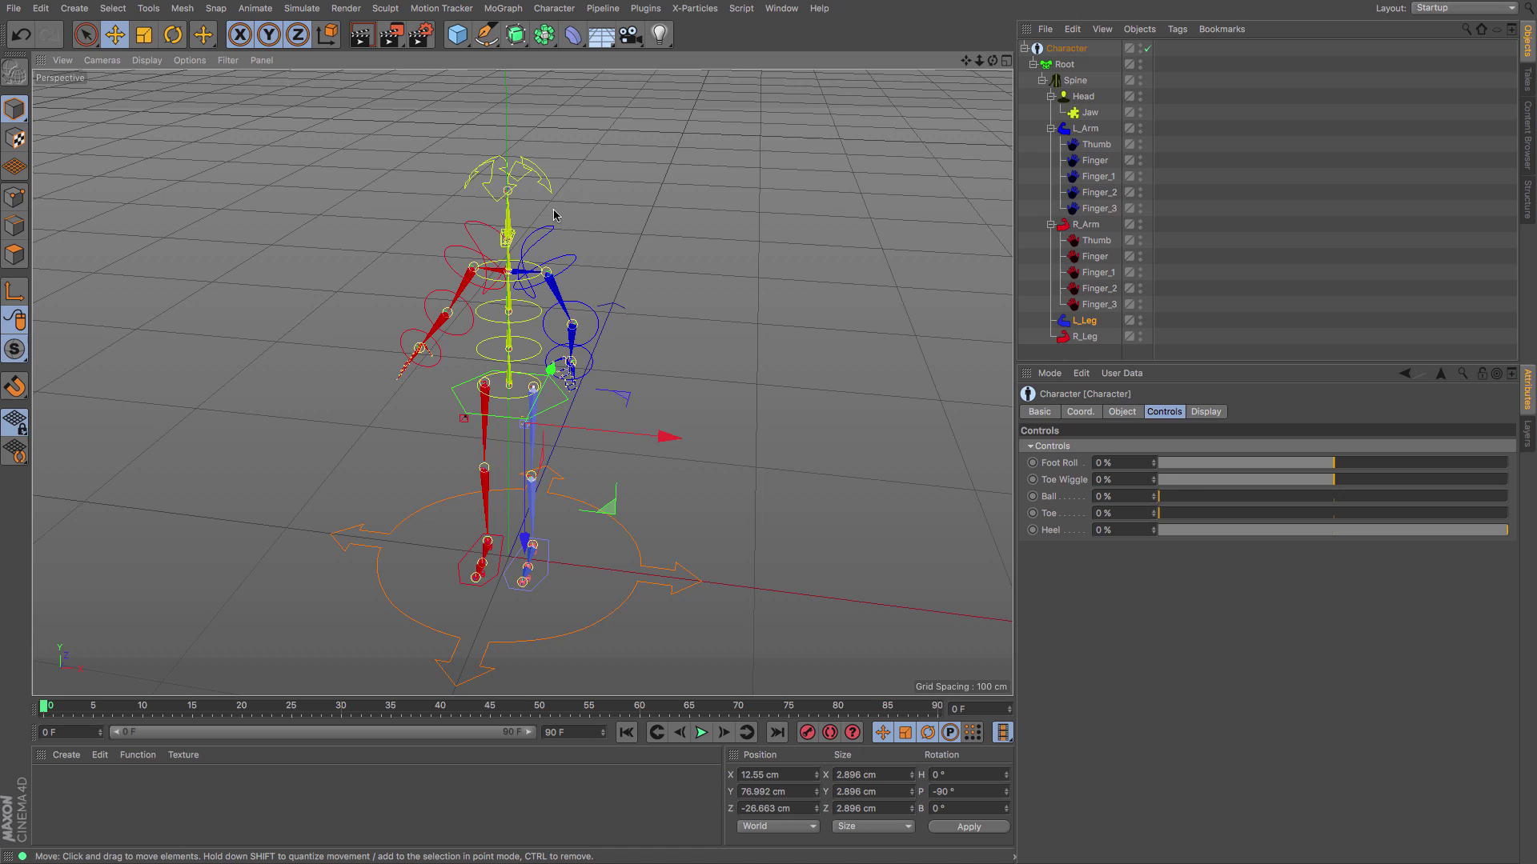
left_click(490, 168)
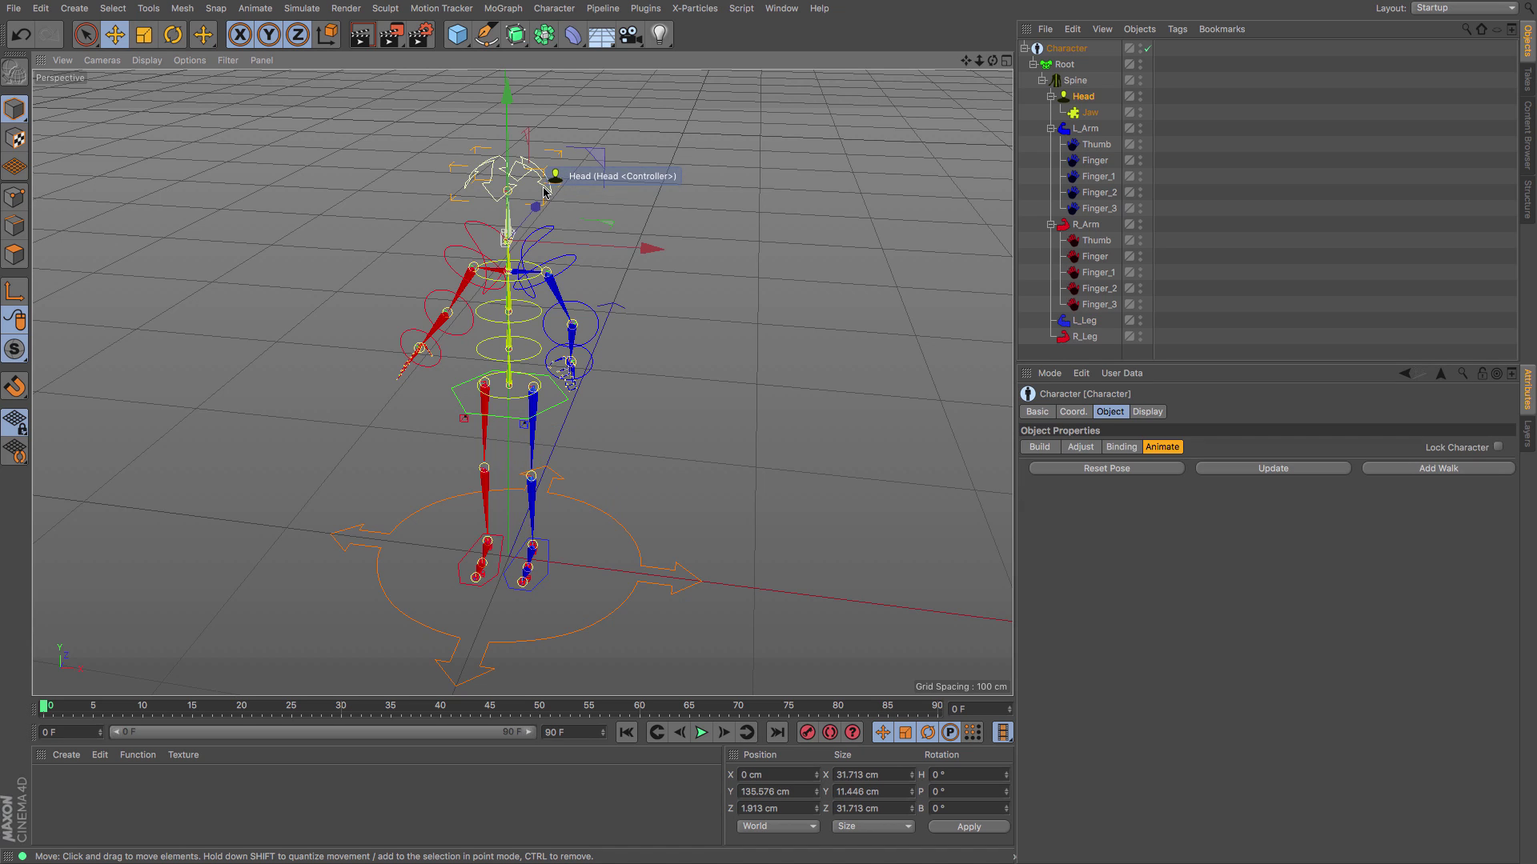
left_click(176, 38)
left_click_drag(496, 243, 586, 214)
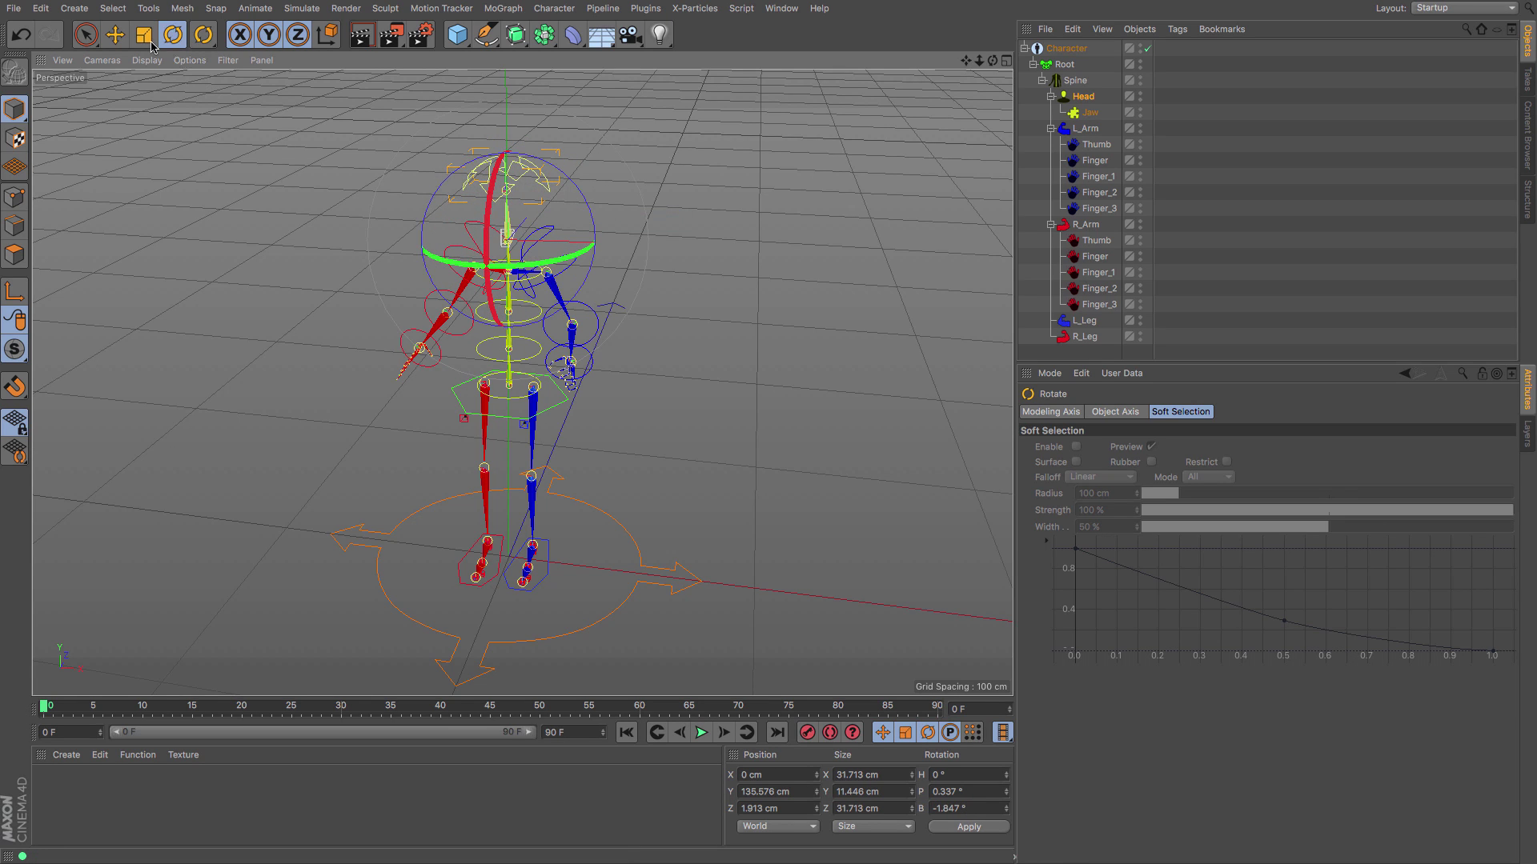
Select the jaw controller with the Move tool and inspect it from the side of the rig
left_click(115, 35)
left_click(505, 242)
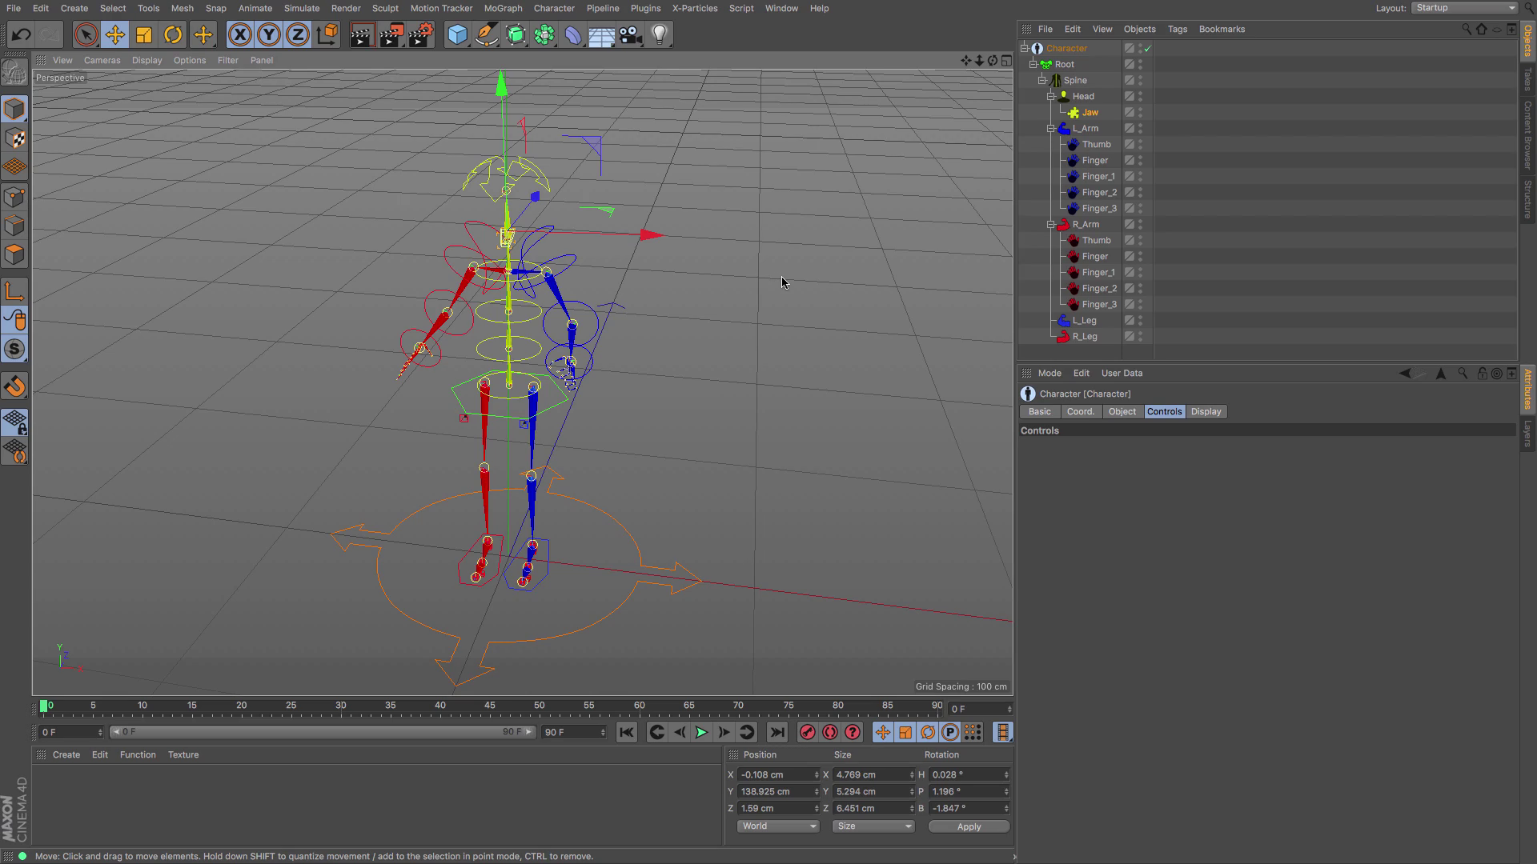
left_click_drag(993, 60, 928, 40)
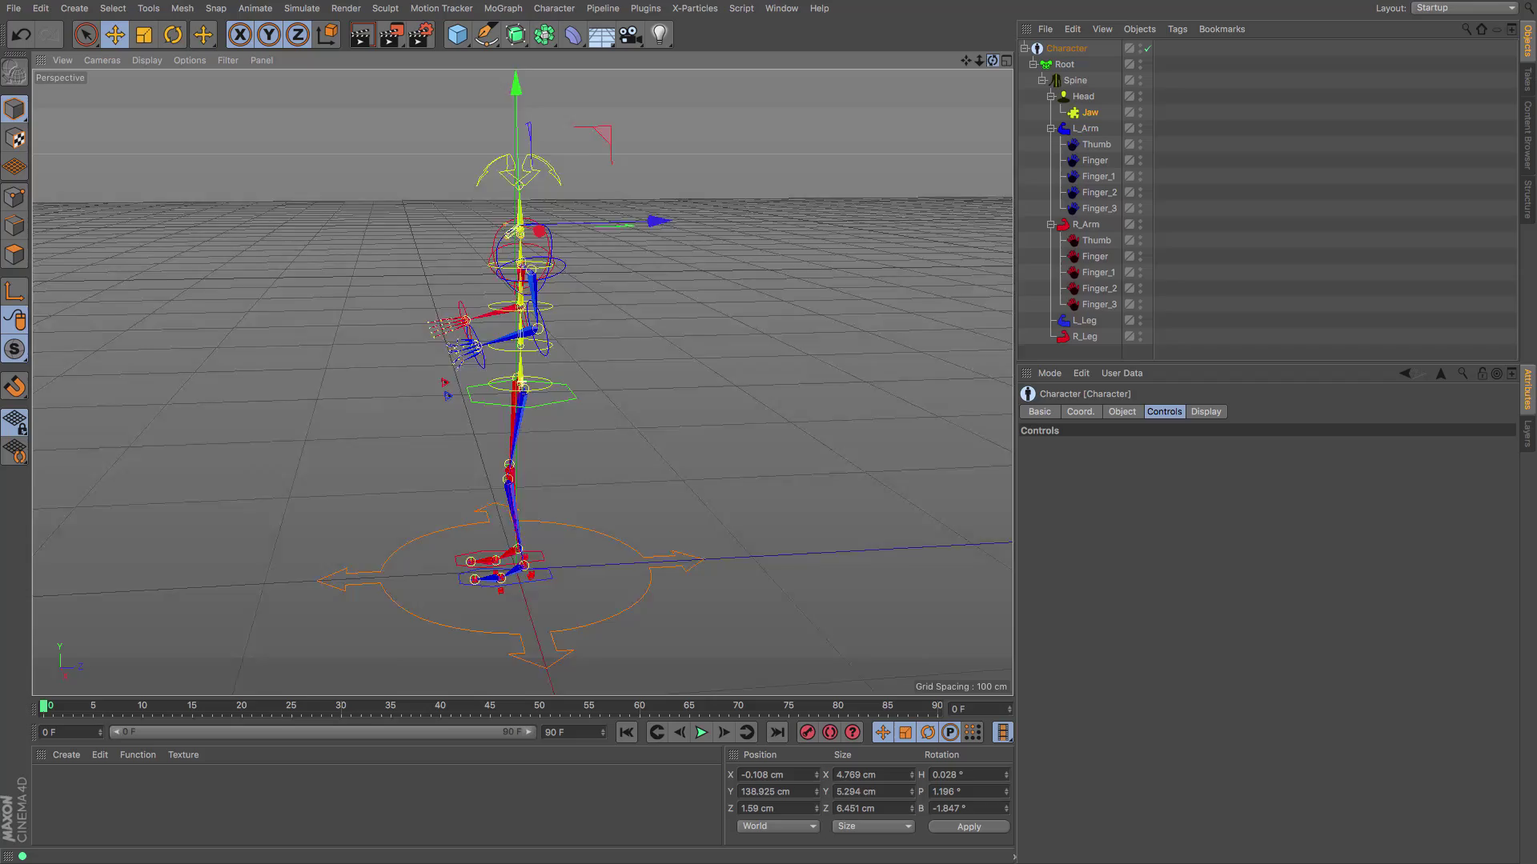
left_click_drag(568, 336, 521, 383, "alt")
Move the whole Character object along X to about -170.2 cm, clear of the world origin
left_click_drag(993, 61, 979, 62)
left_click(1058, 50)
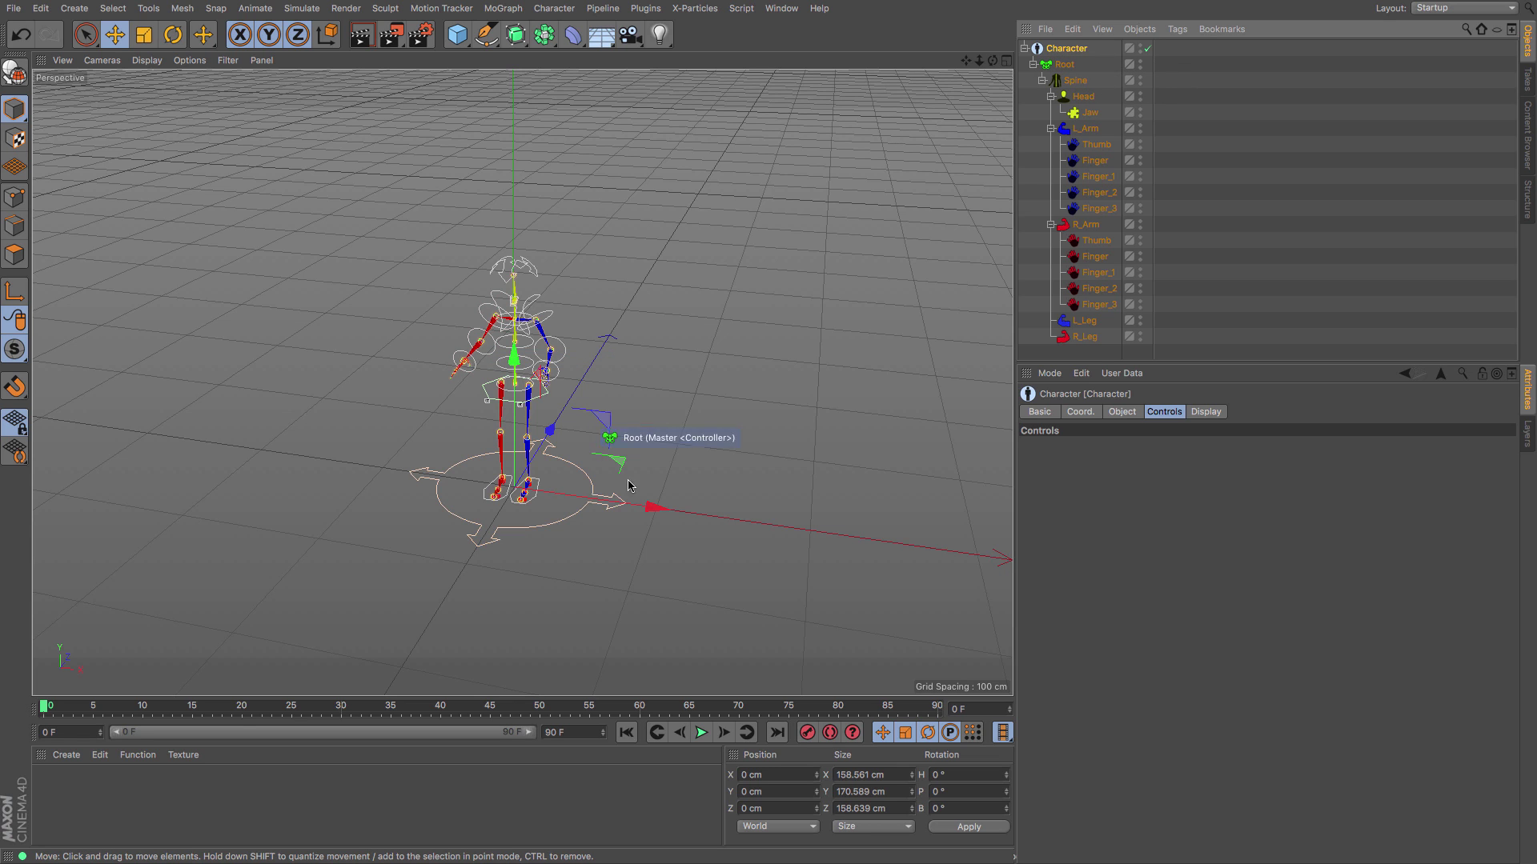
left_click_drag(651, 507, 423, 501)
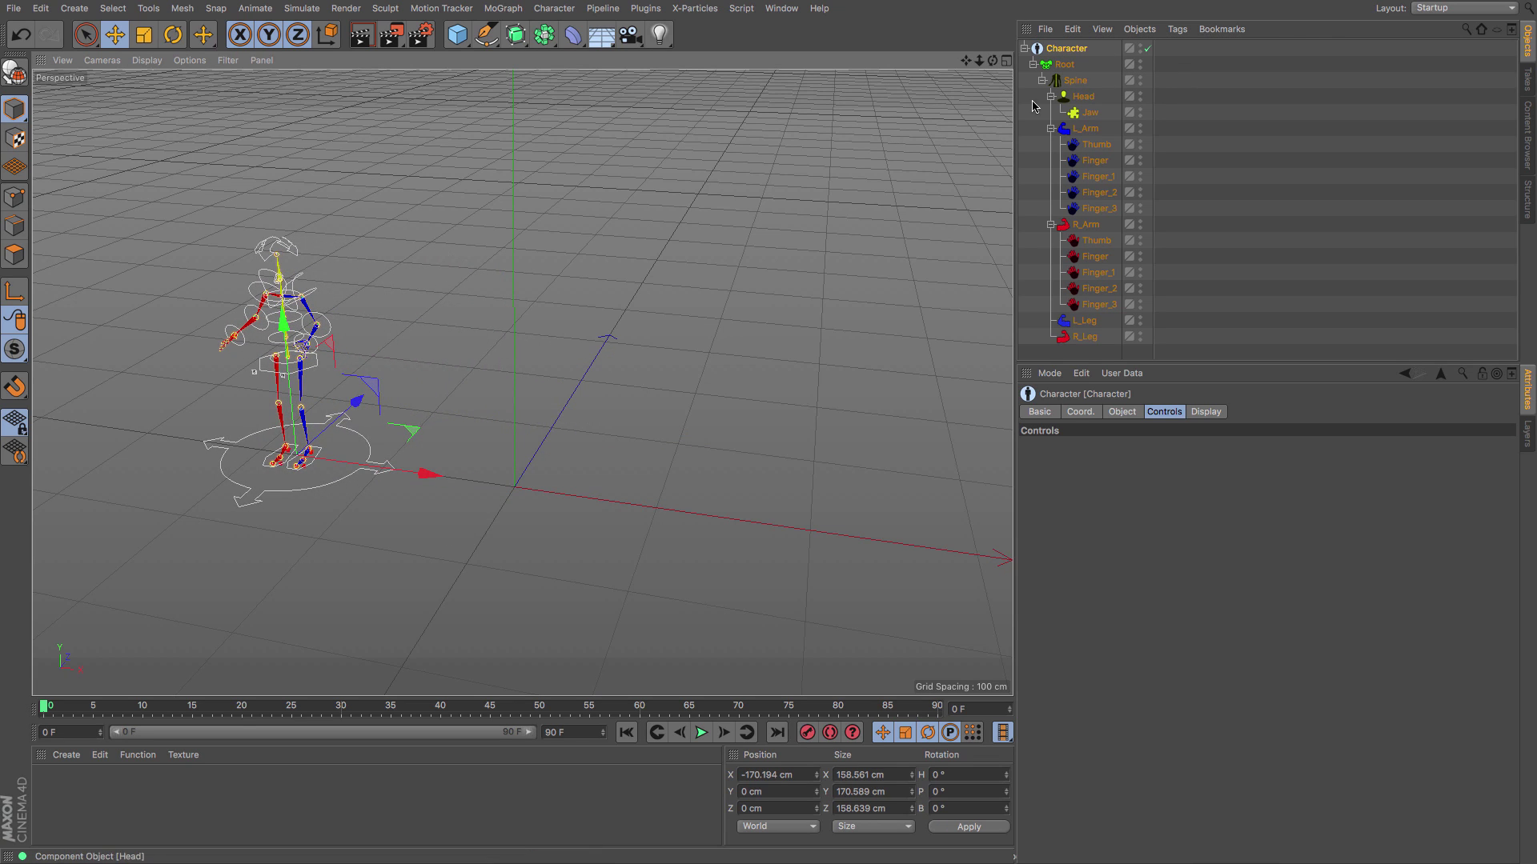
Lower the rig's pelvis controller to a height of about 67.5 cm and undo the move
left_click(1062, 66)
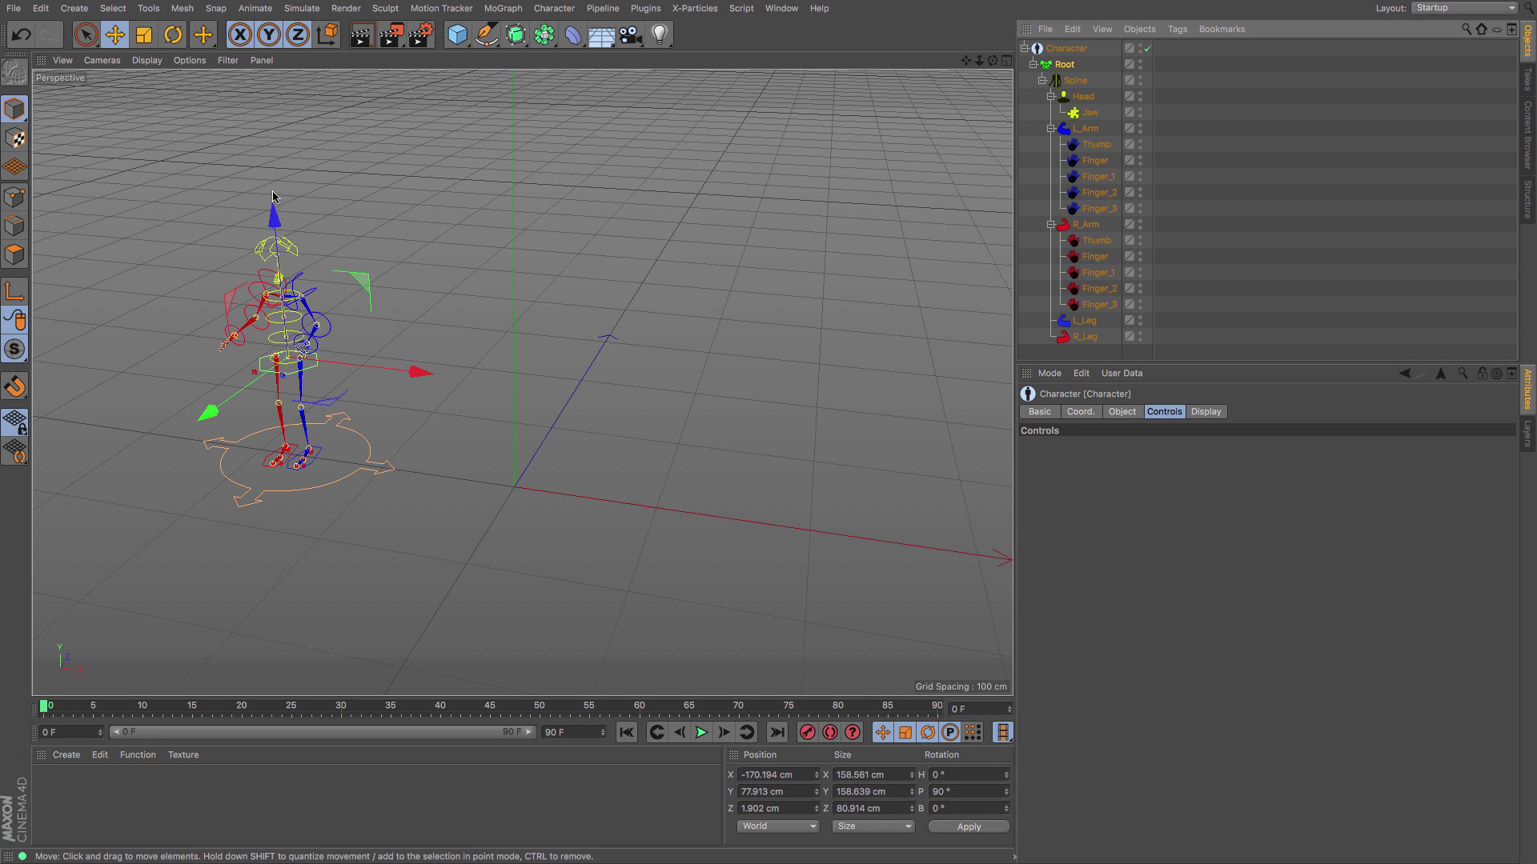
left_click_drag(273, 196, 258, 231)
left_click(127, 111)
left_click(20, 35)
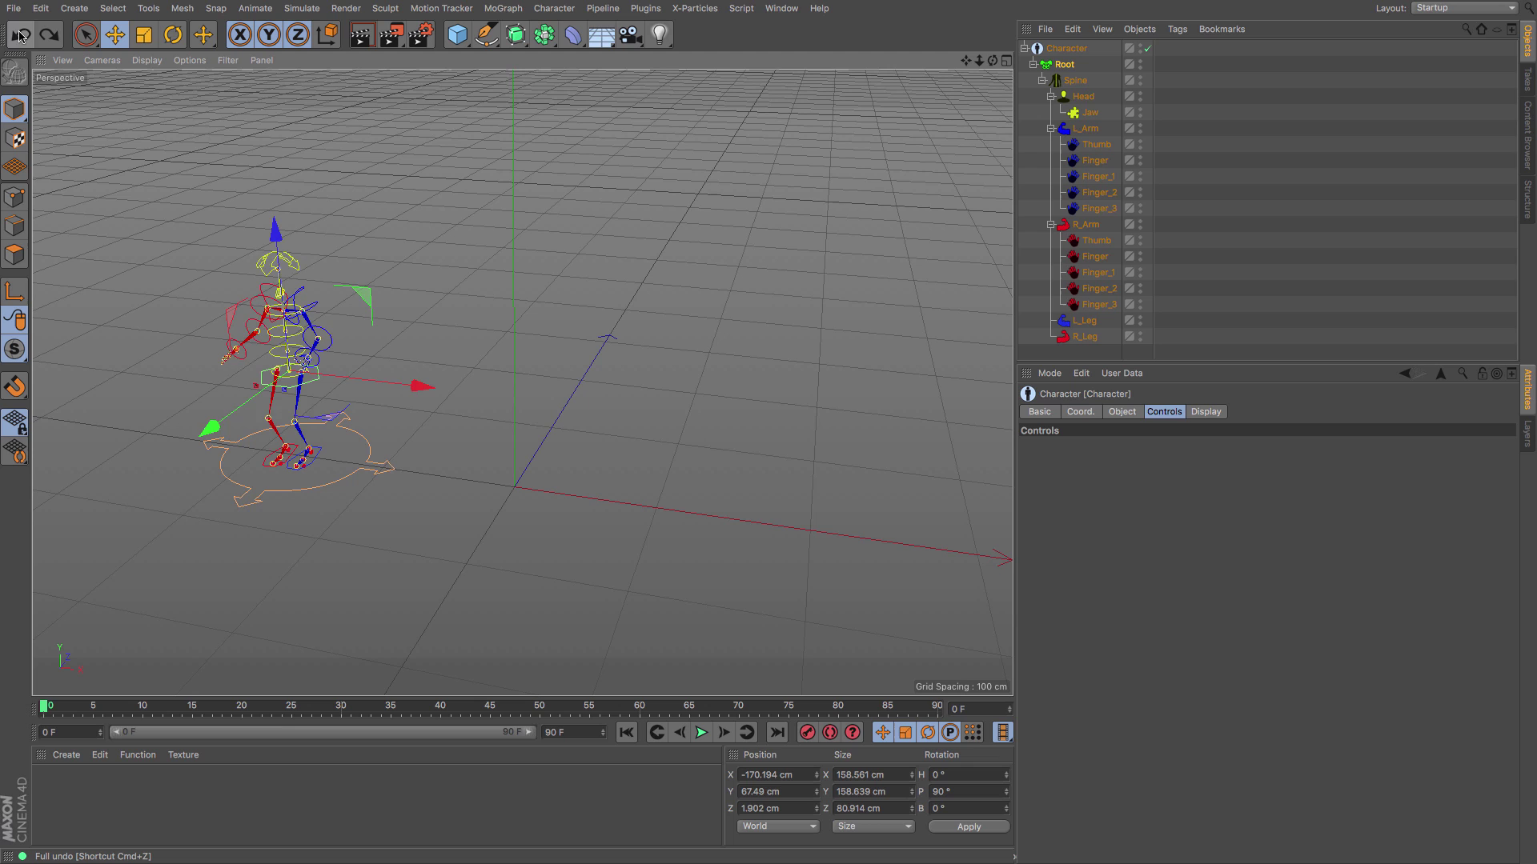
left_click(20, 35)
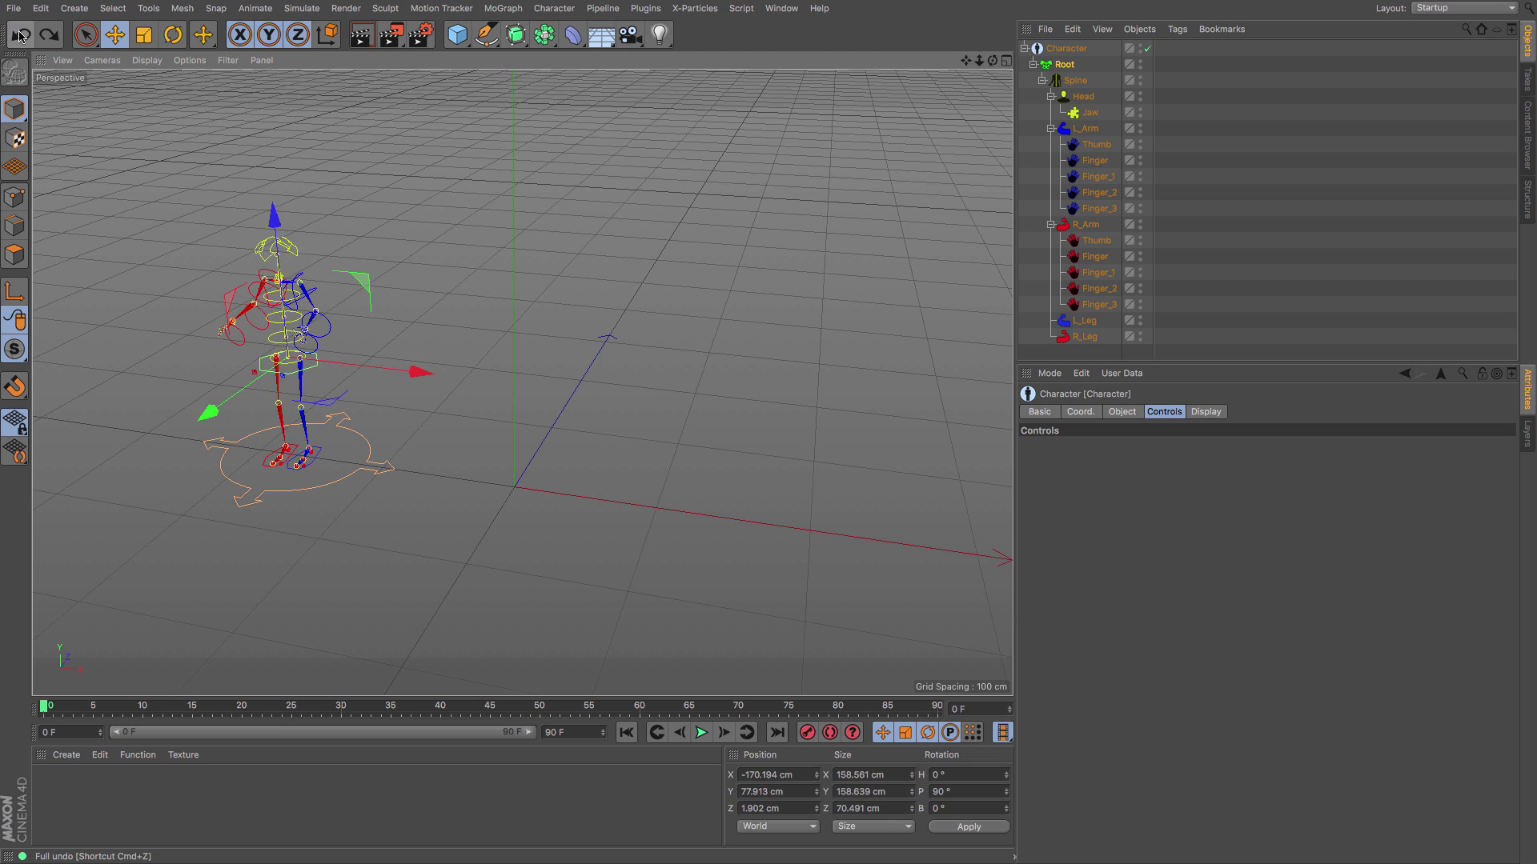
Add a second Character object to the scene and rename the existing rig Biped
left_click(553, 8)
left_click(564, 110)
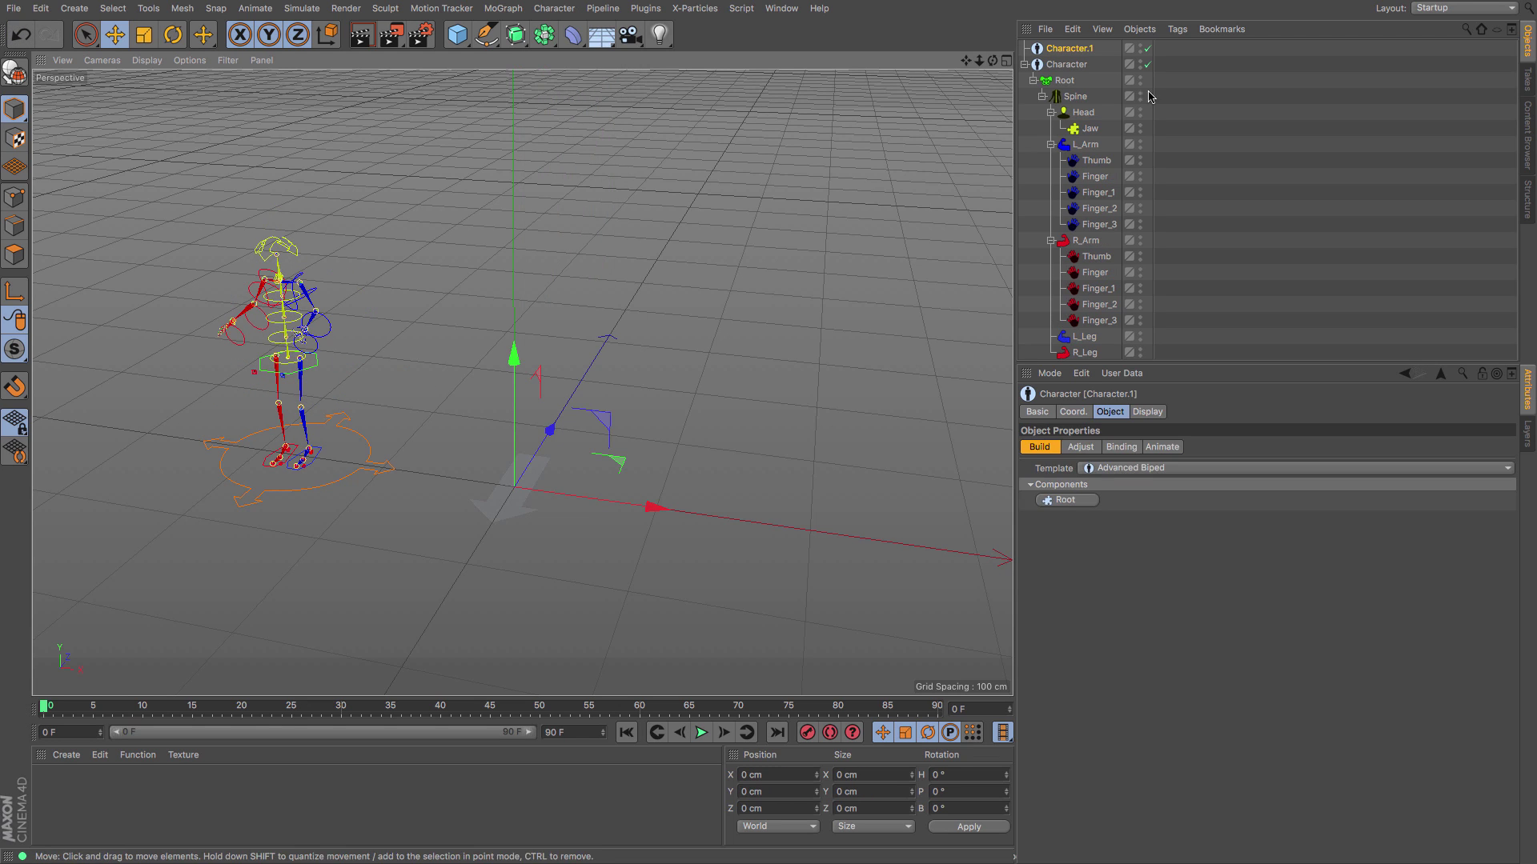
double_click(1073, 65)
type("Biped")
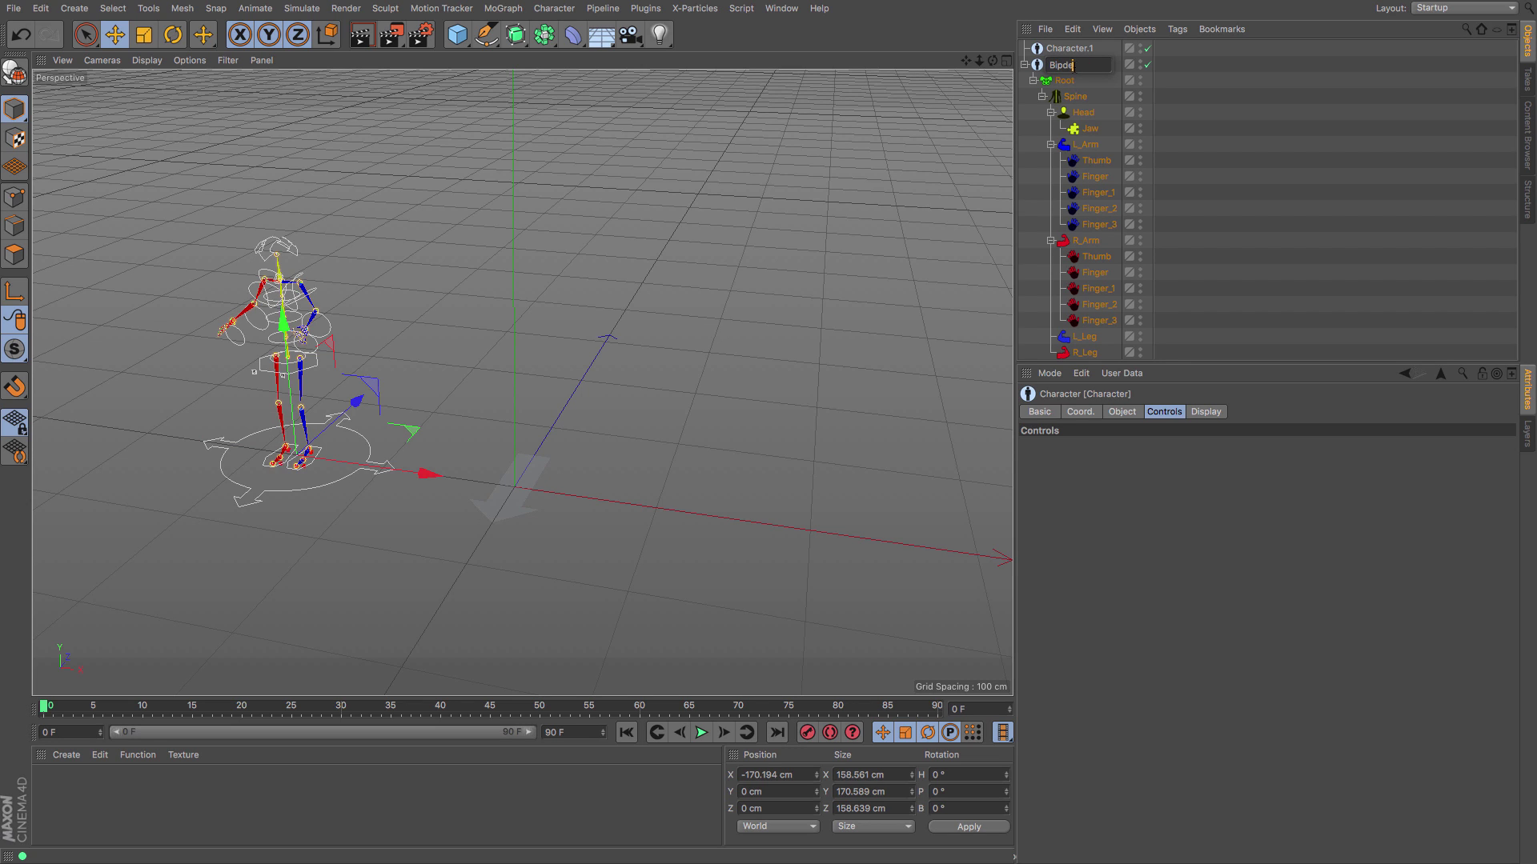
Rename the newly added Character object Adv Biped
key("Up")
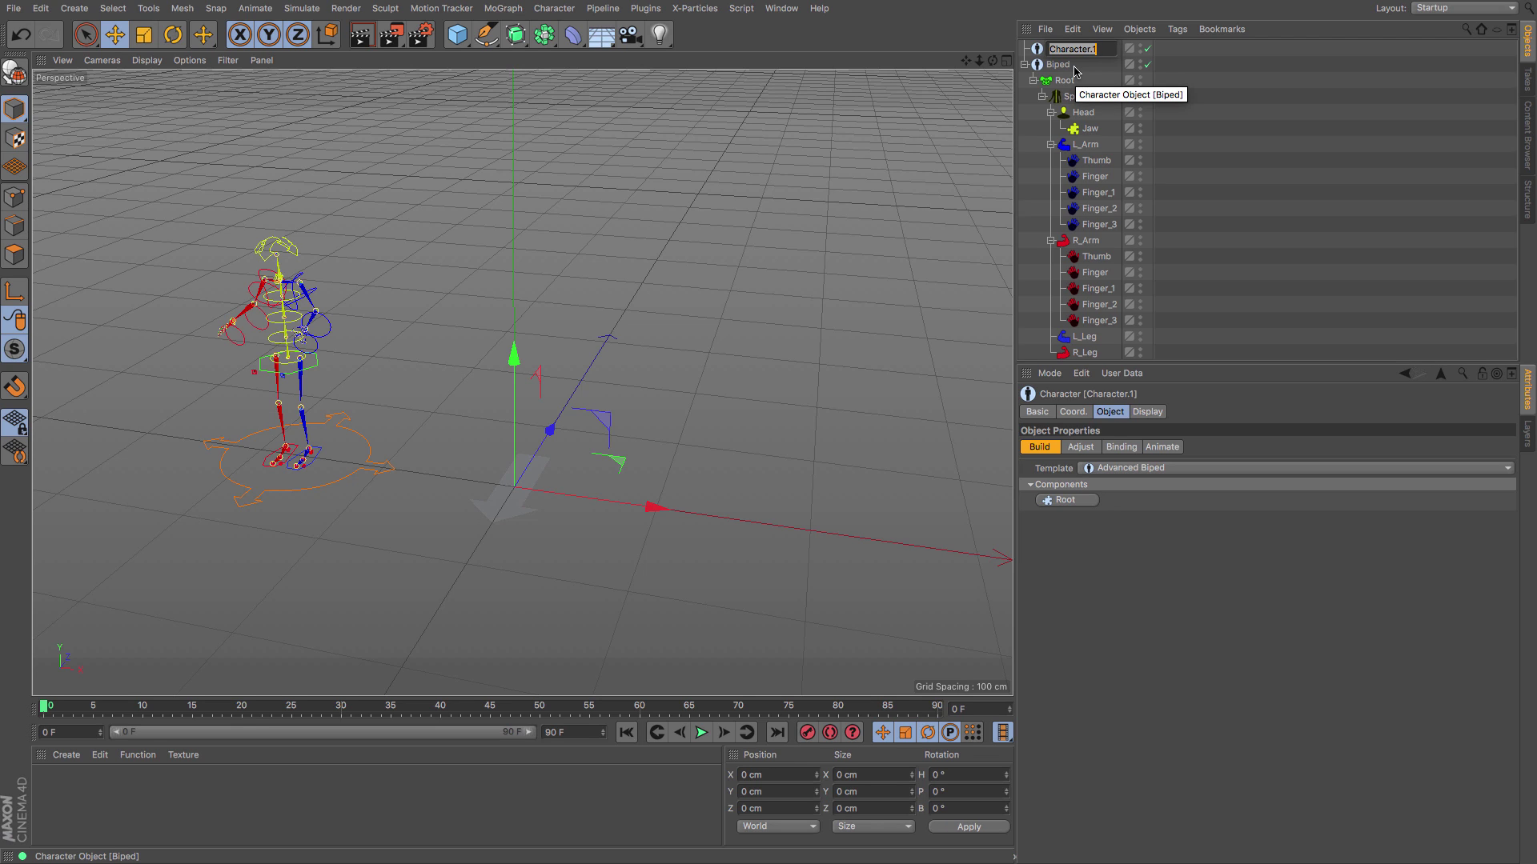
type("Adv")
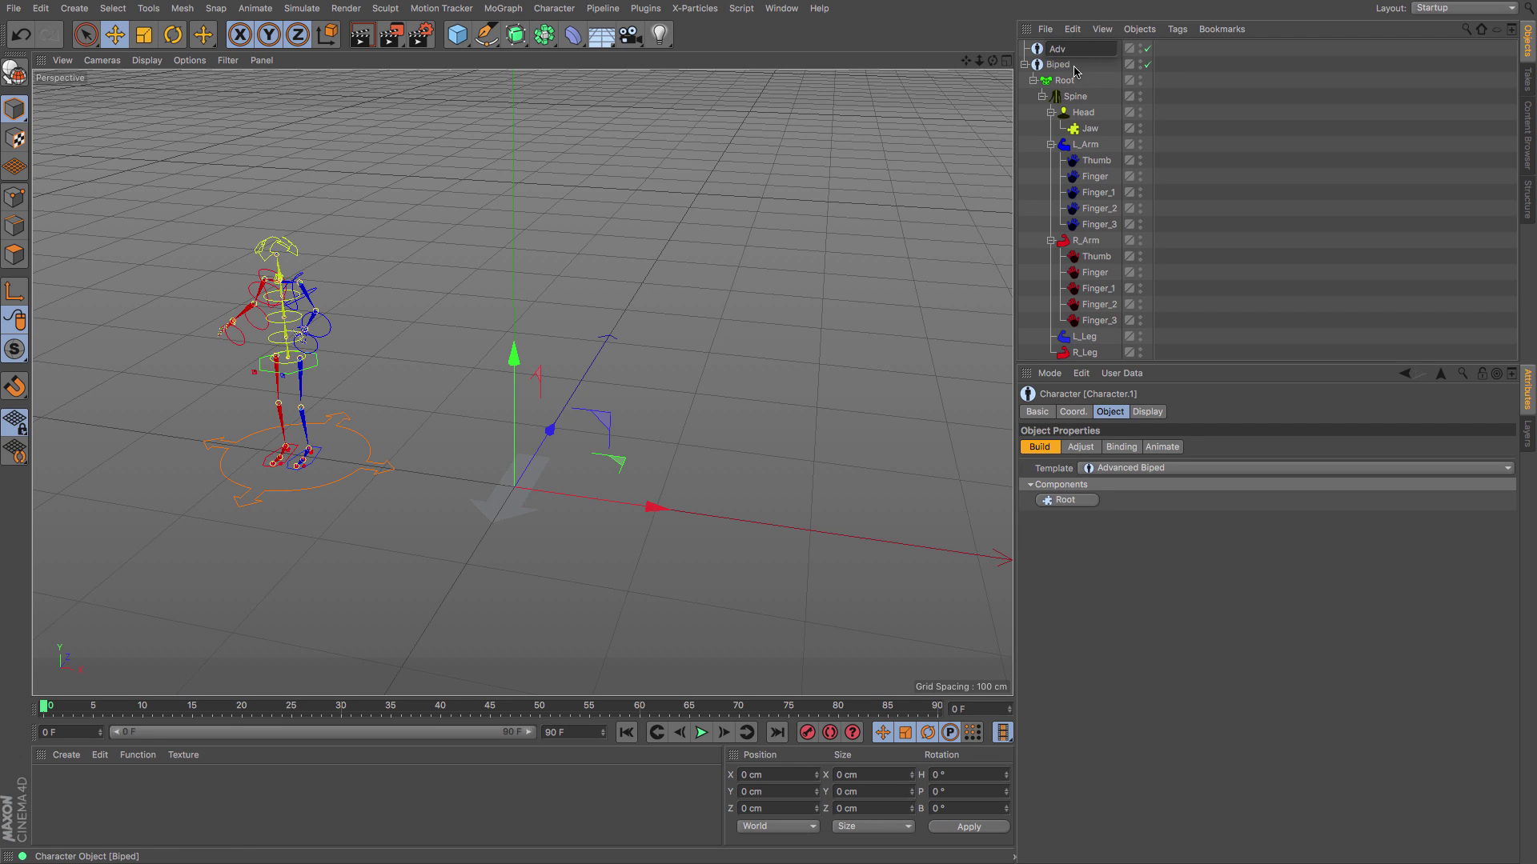
type(" Biped")
key("Return")
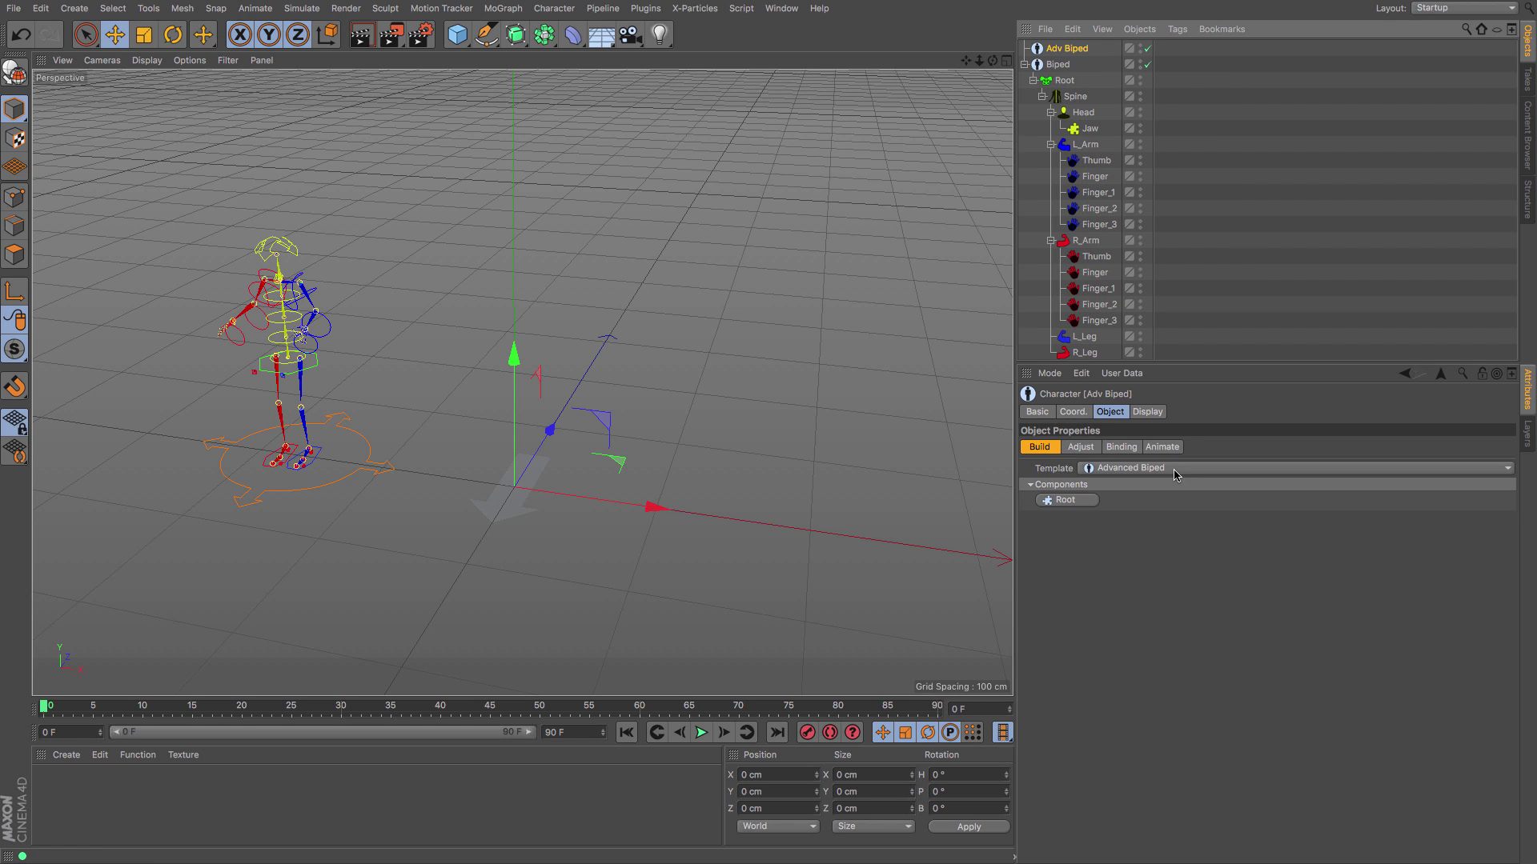
Add the Root and Spine (IK/FK Blend) components of the Advanced Biped template to Adv Biped
left_click(1081, 503)
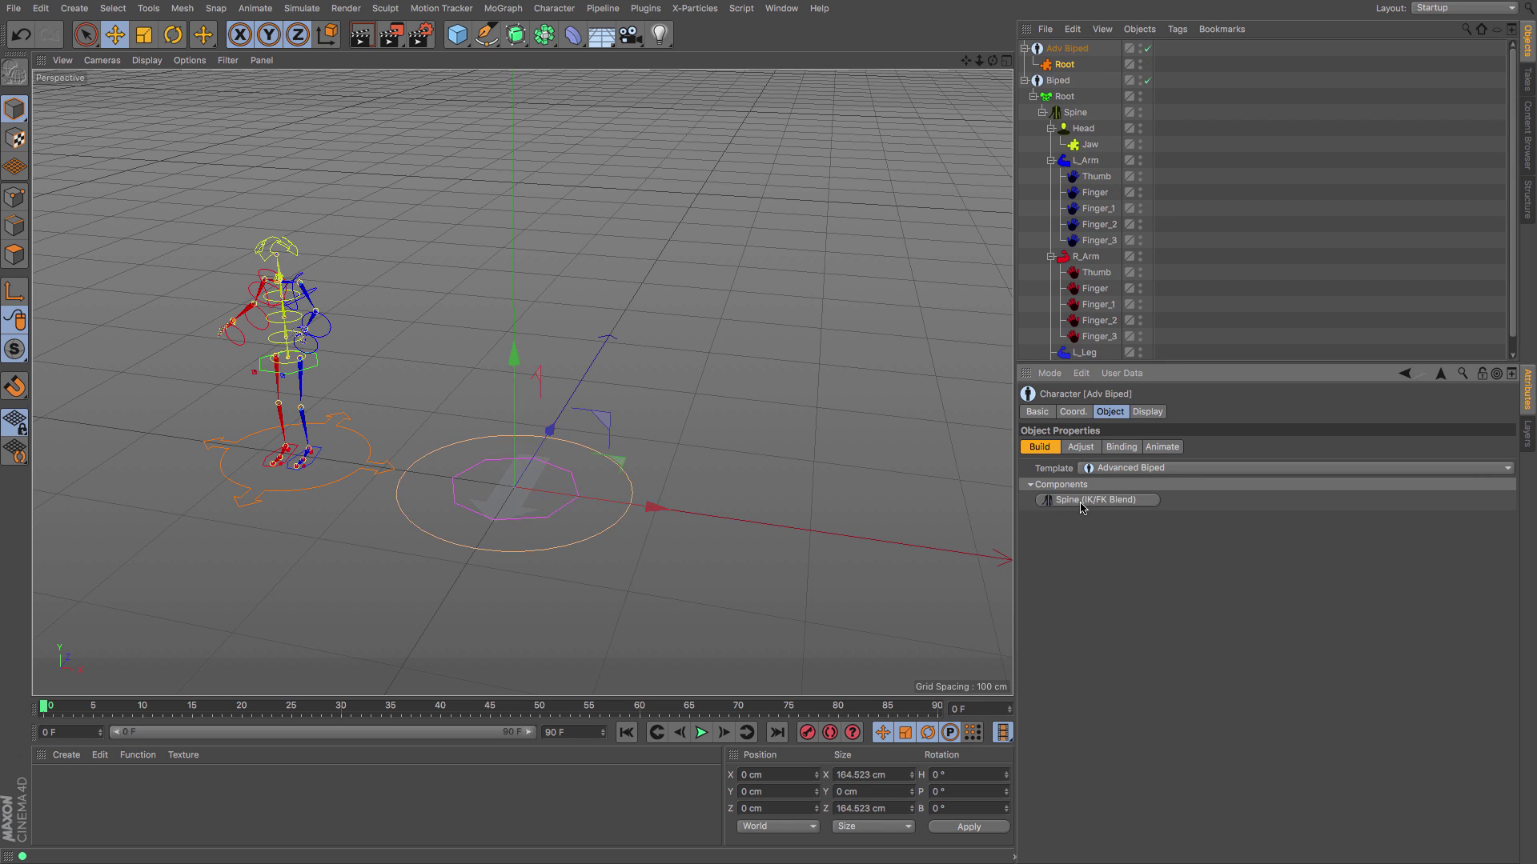
left_click(1125, 500)
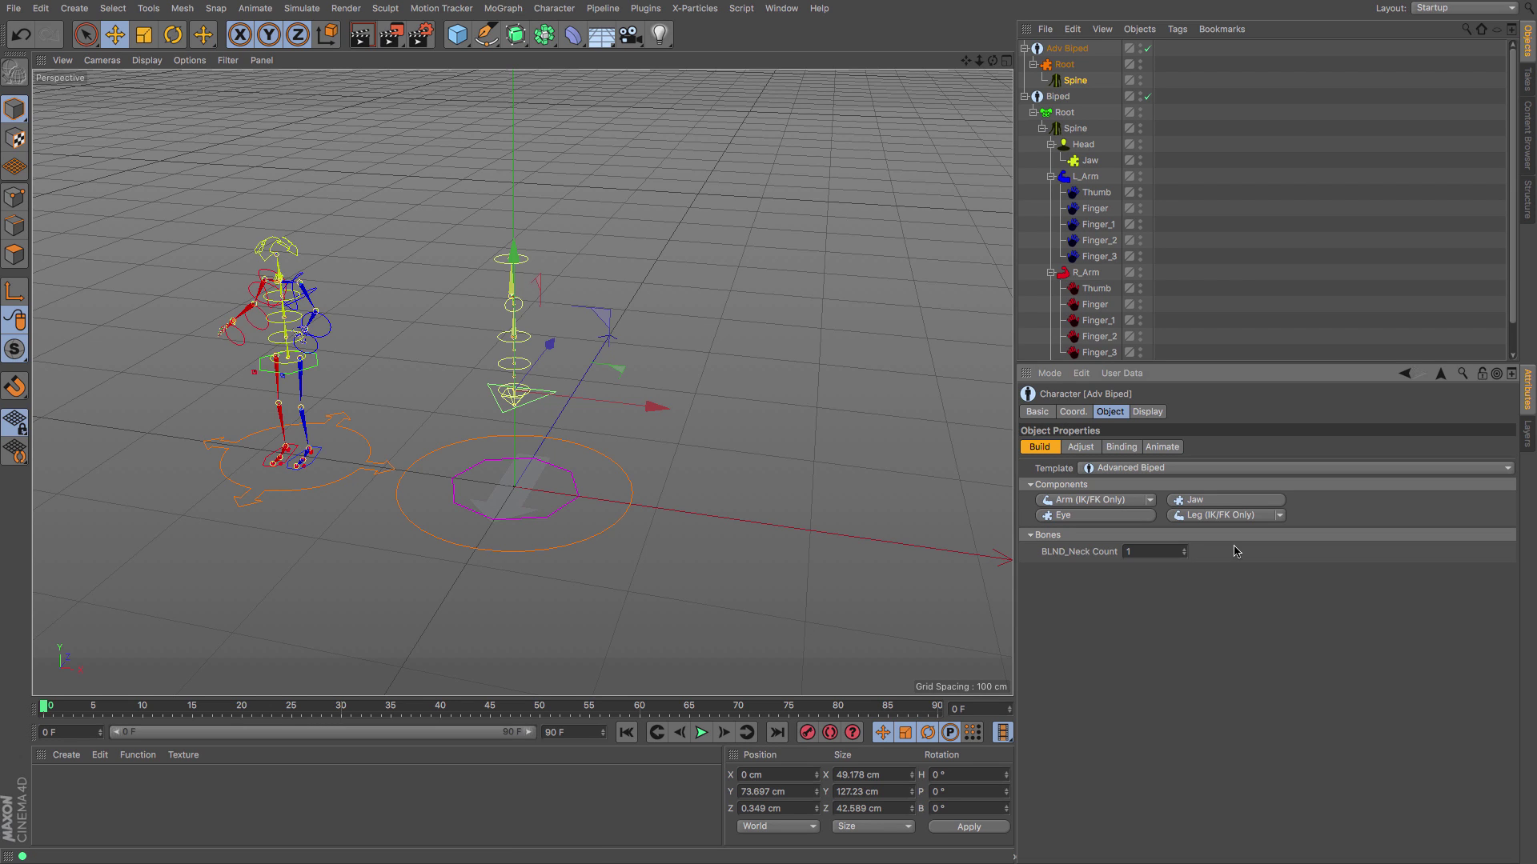
left_click(1150, 501)
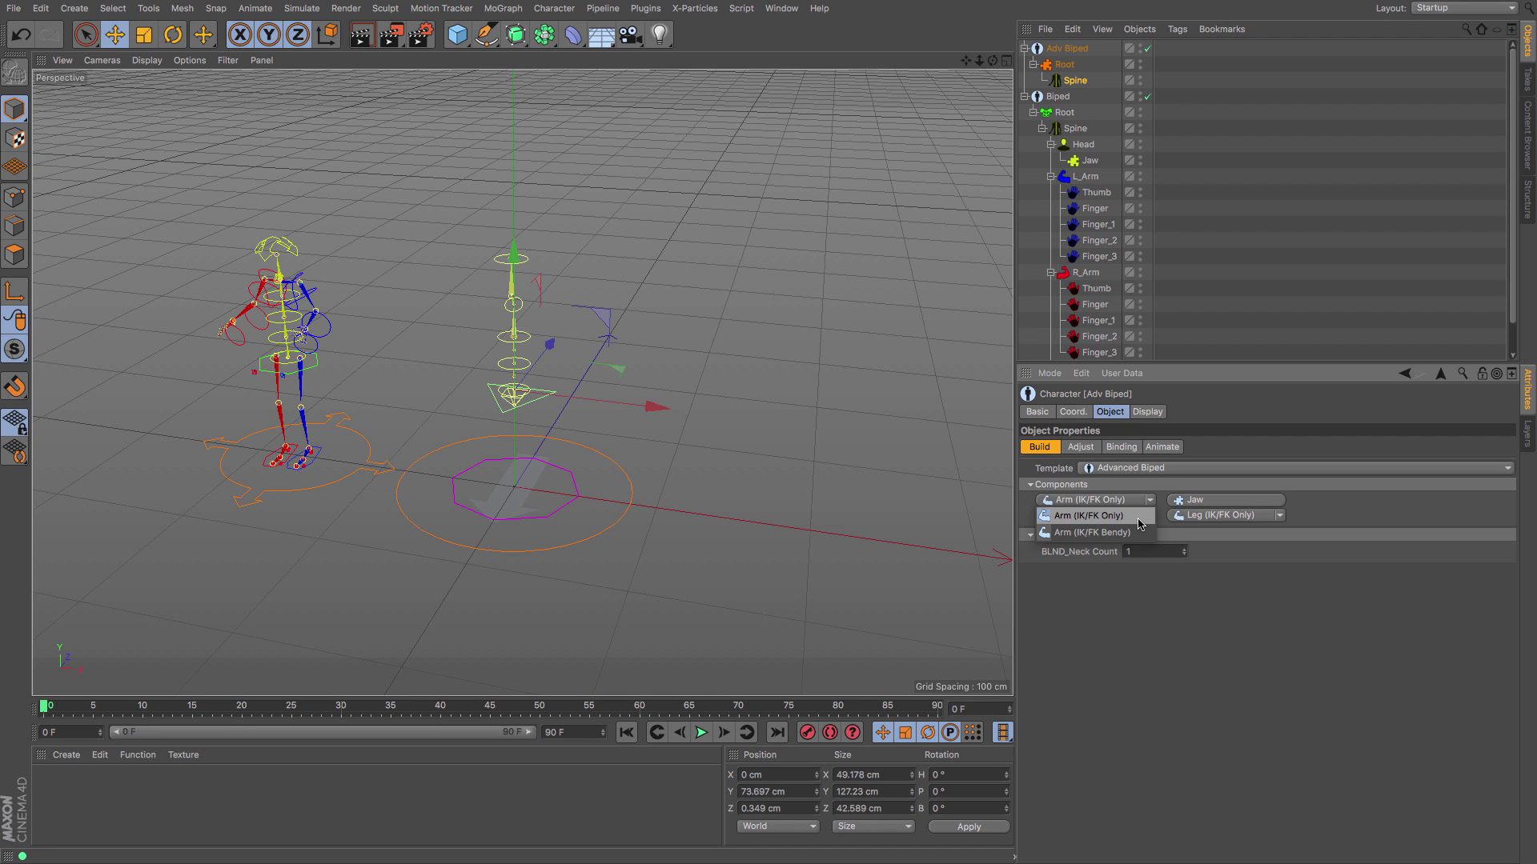
left_click(1138, 522)
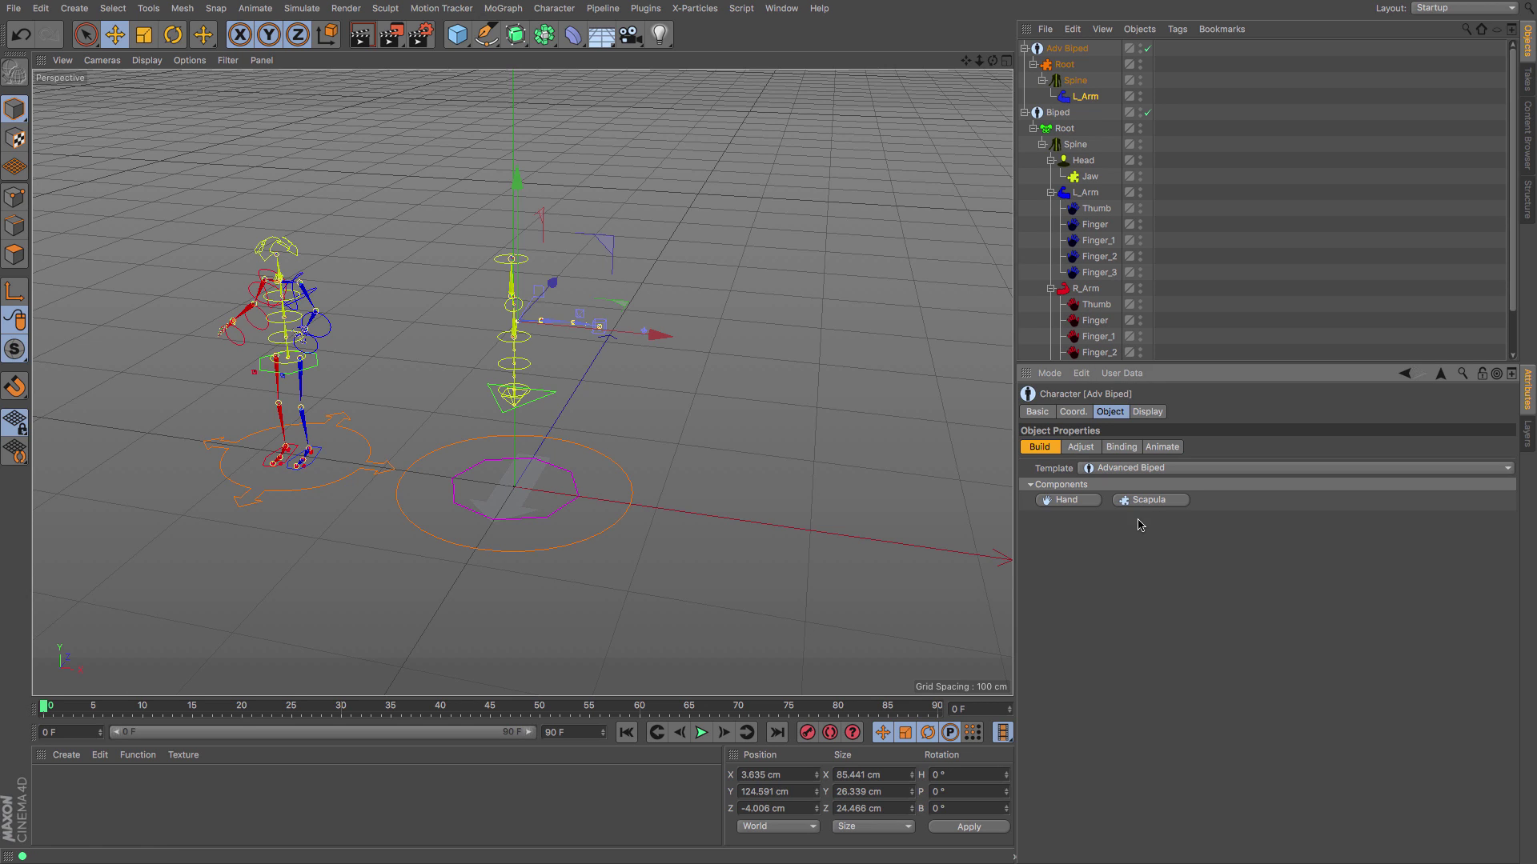
key("ctrl+z")
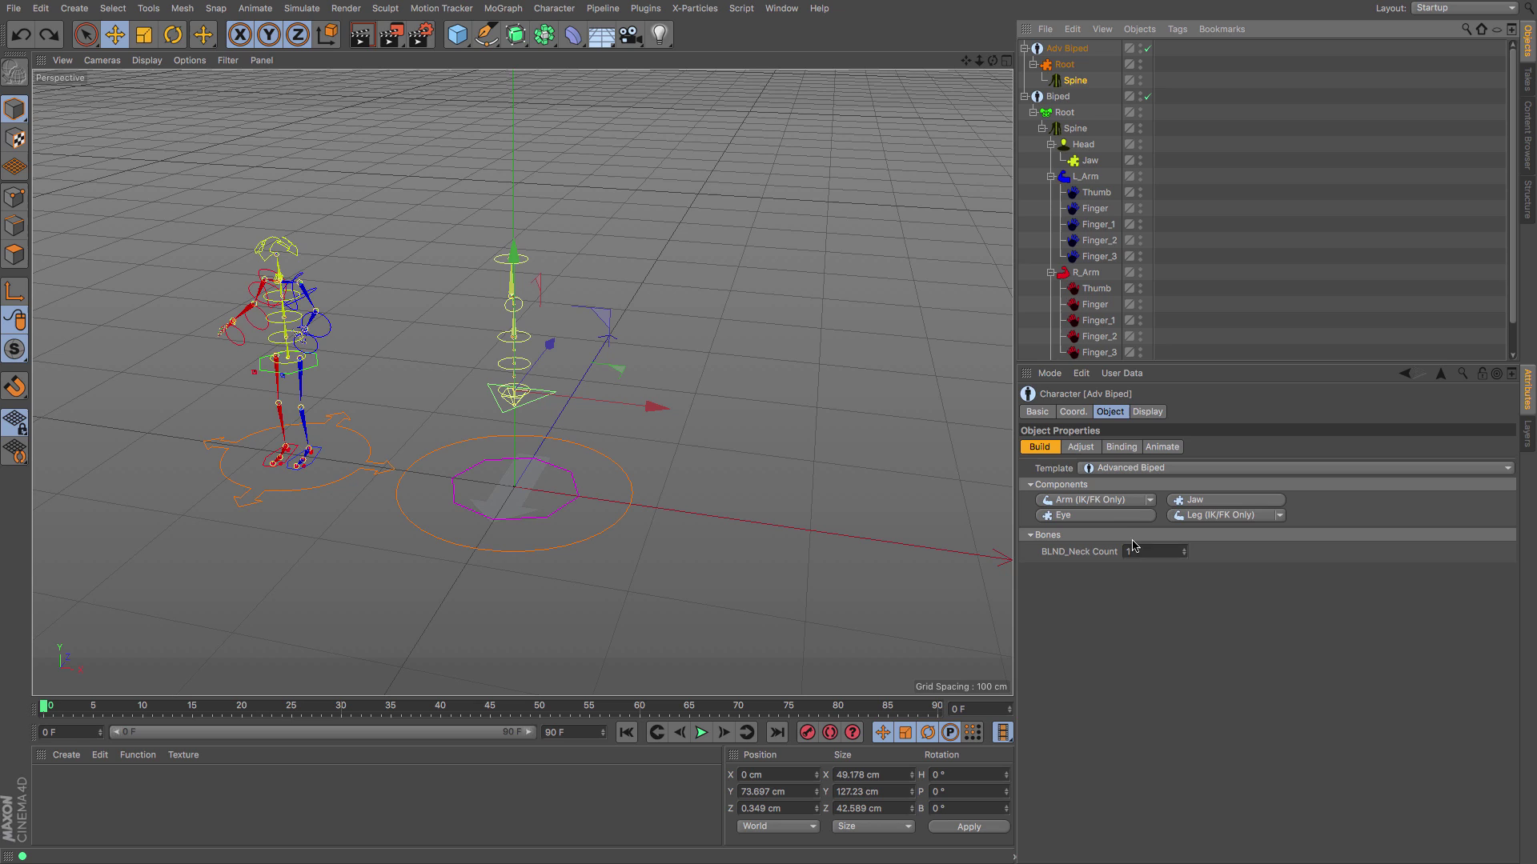
Add a mirrored pair of arms to the Adv Biped spine and attach a hand to each arm
left_click(1103, 500, "ctrl")
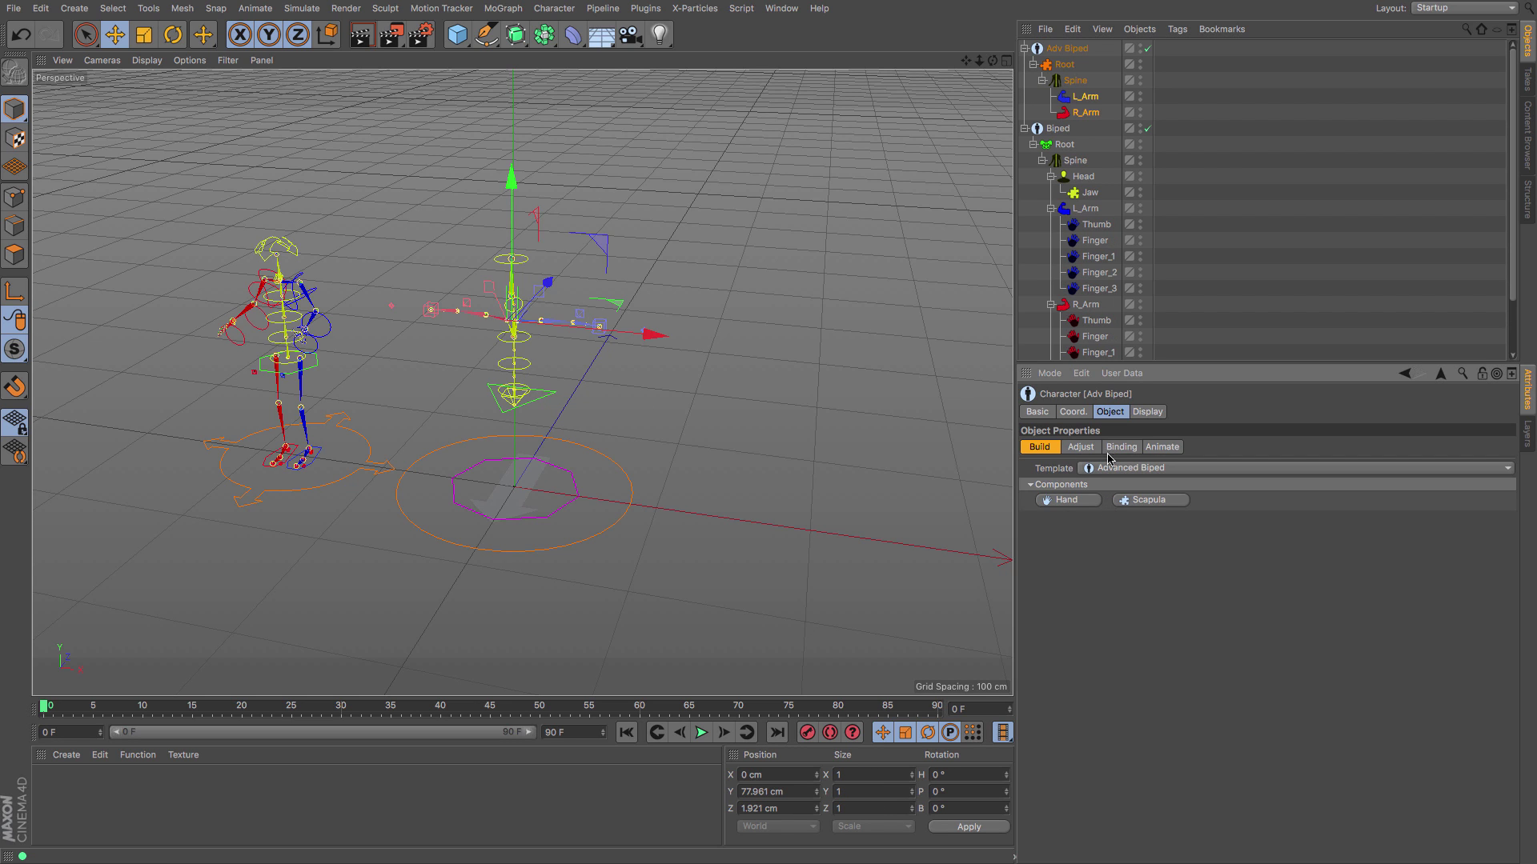
left_click(1071, 500, "ctrl")
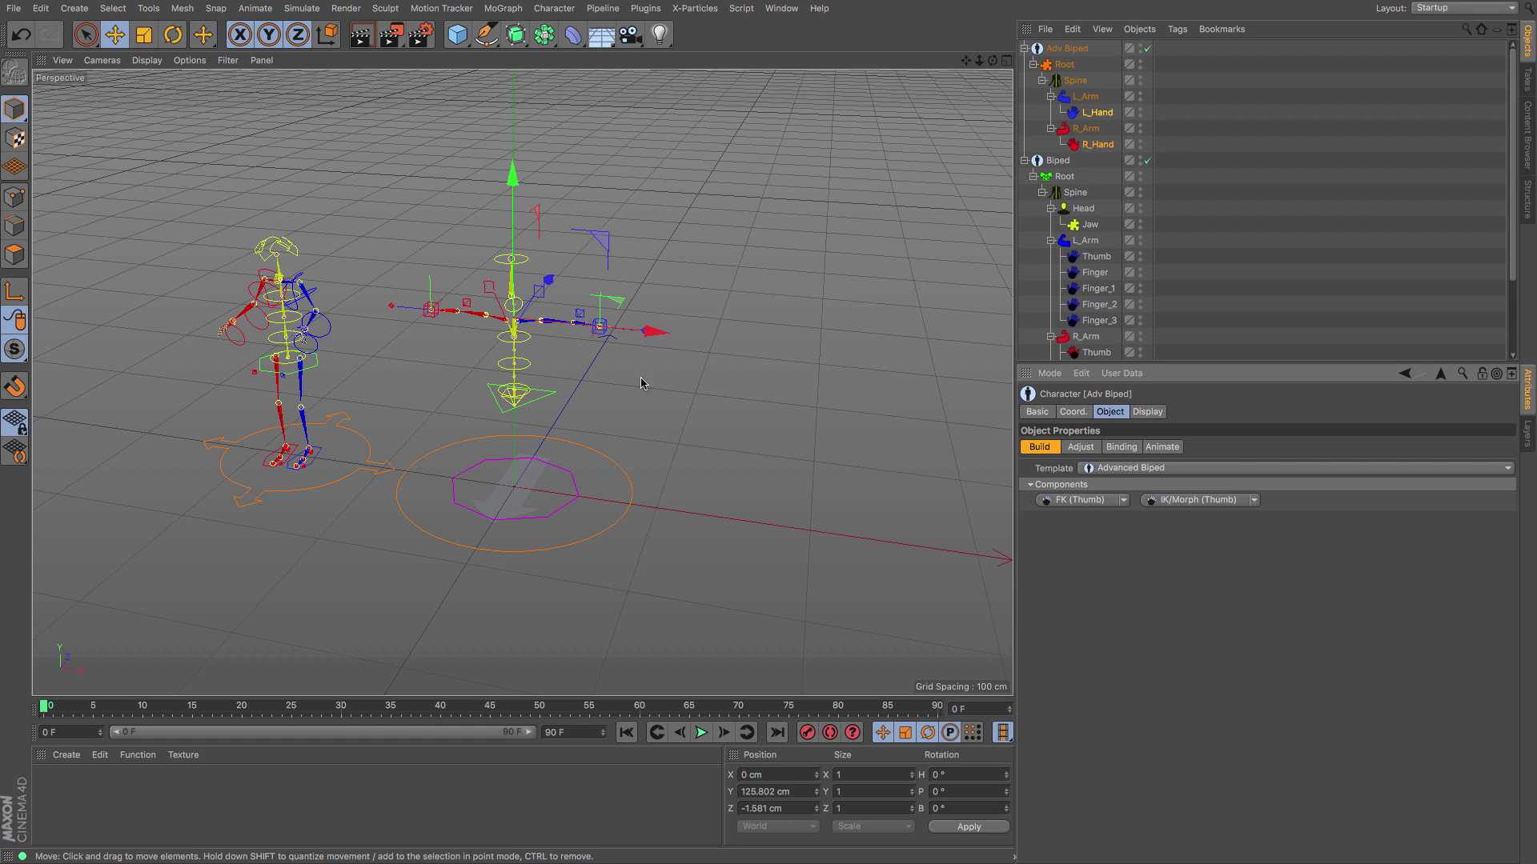
Check the FK and IK/Morph digit options and add an FK (Thumb) component to both Adv Biped hands
scroll(632, 345, "up", 5)
scroll(612, 342, "up", 1)
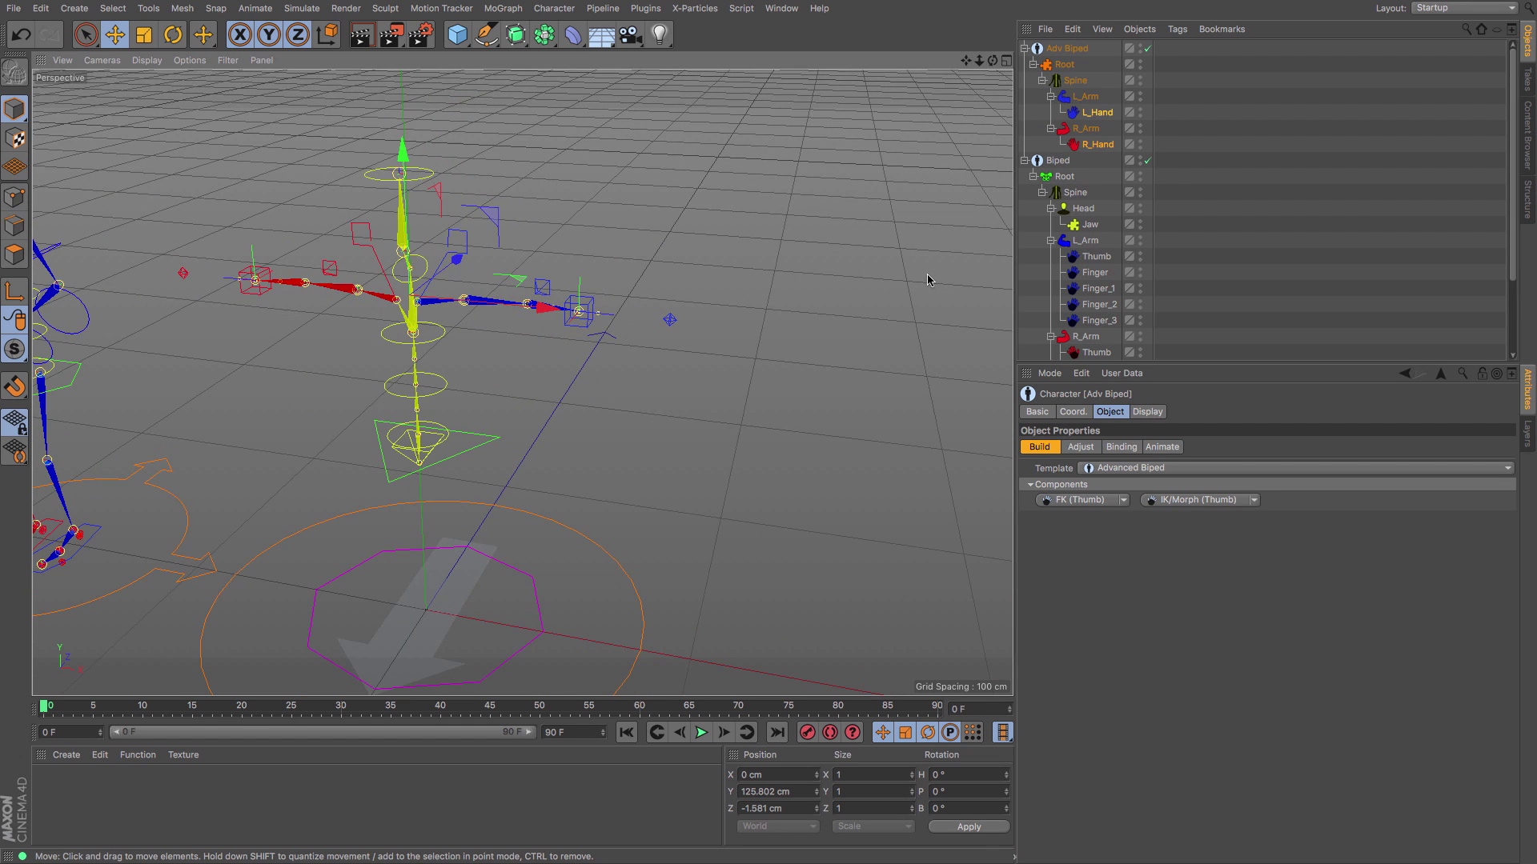
left_click_drag(966, 60, 1023, 68)
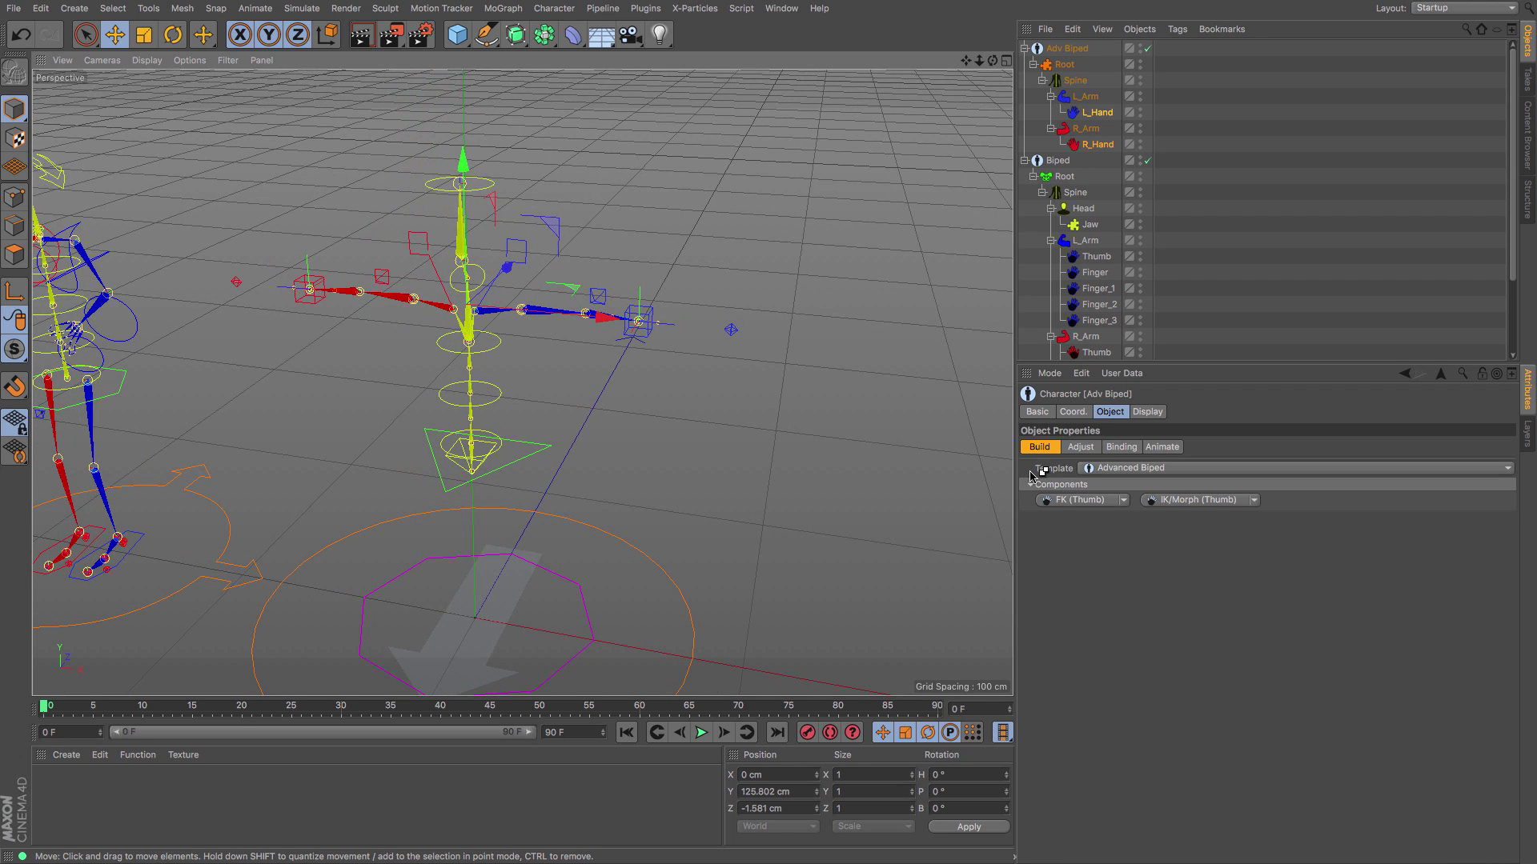
left_click(1123, 501)
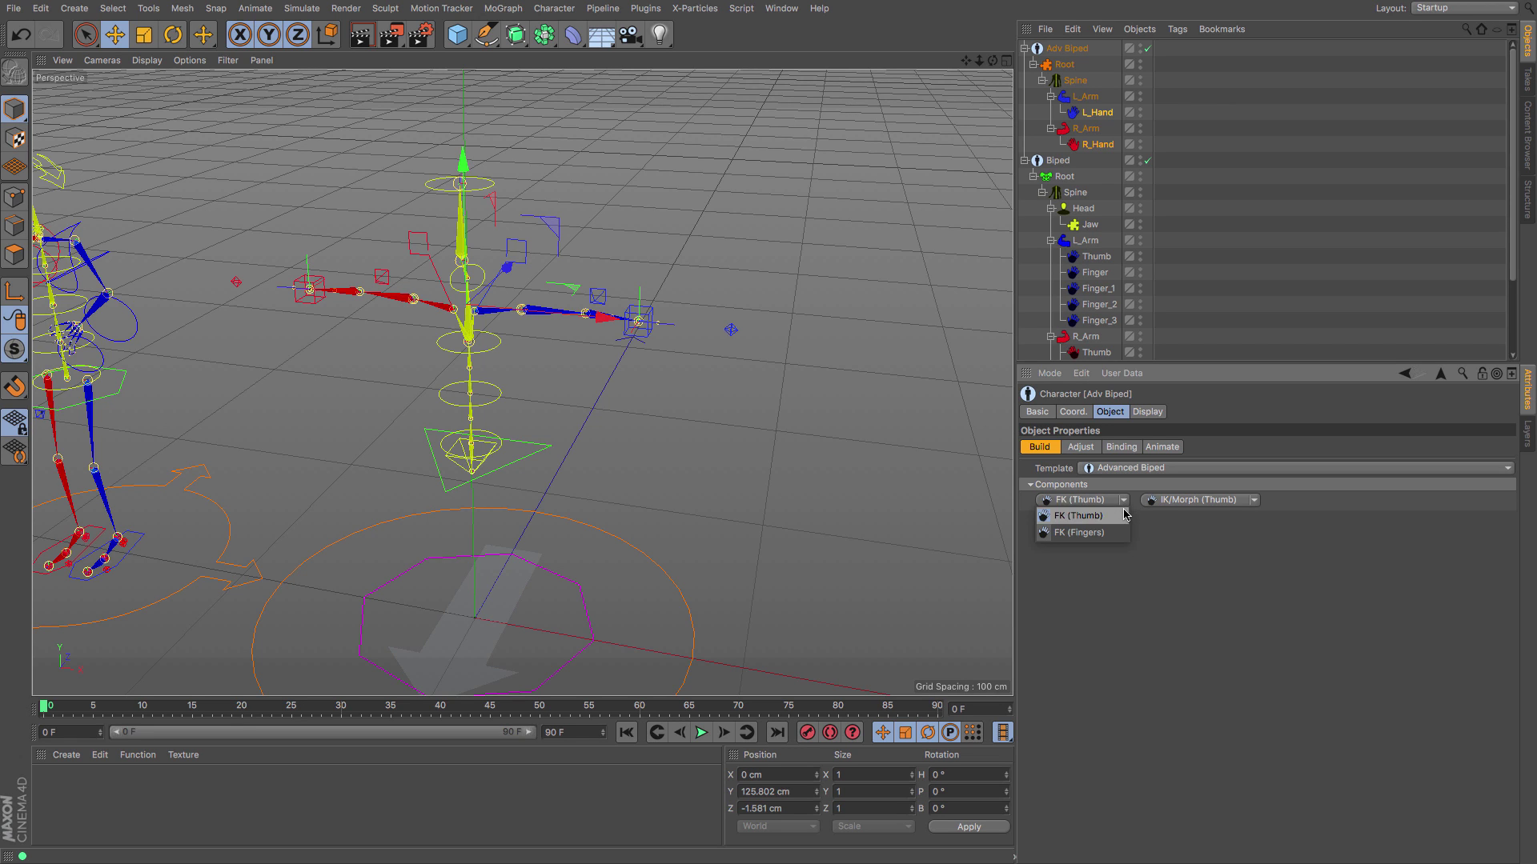
left_click(1251, 538)
left_click(1253, 501)
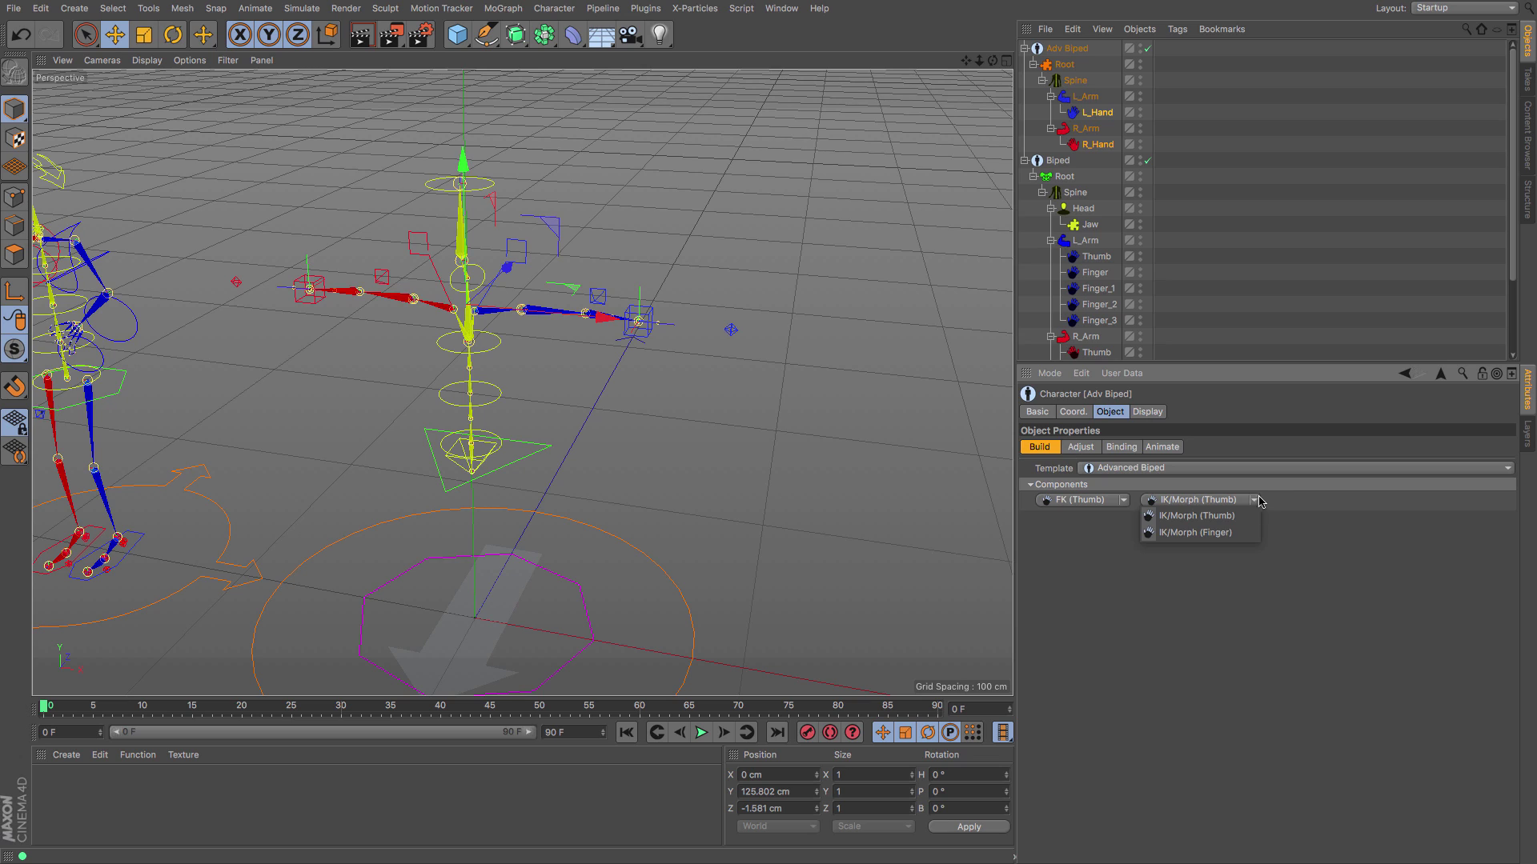
left_click(1284, 494)
left_click(1124, 501)
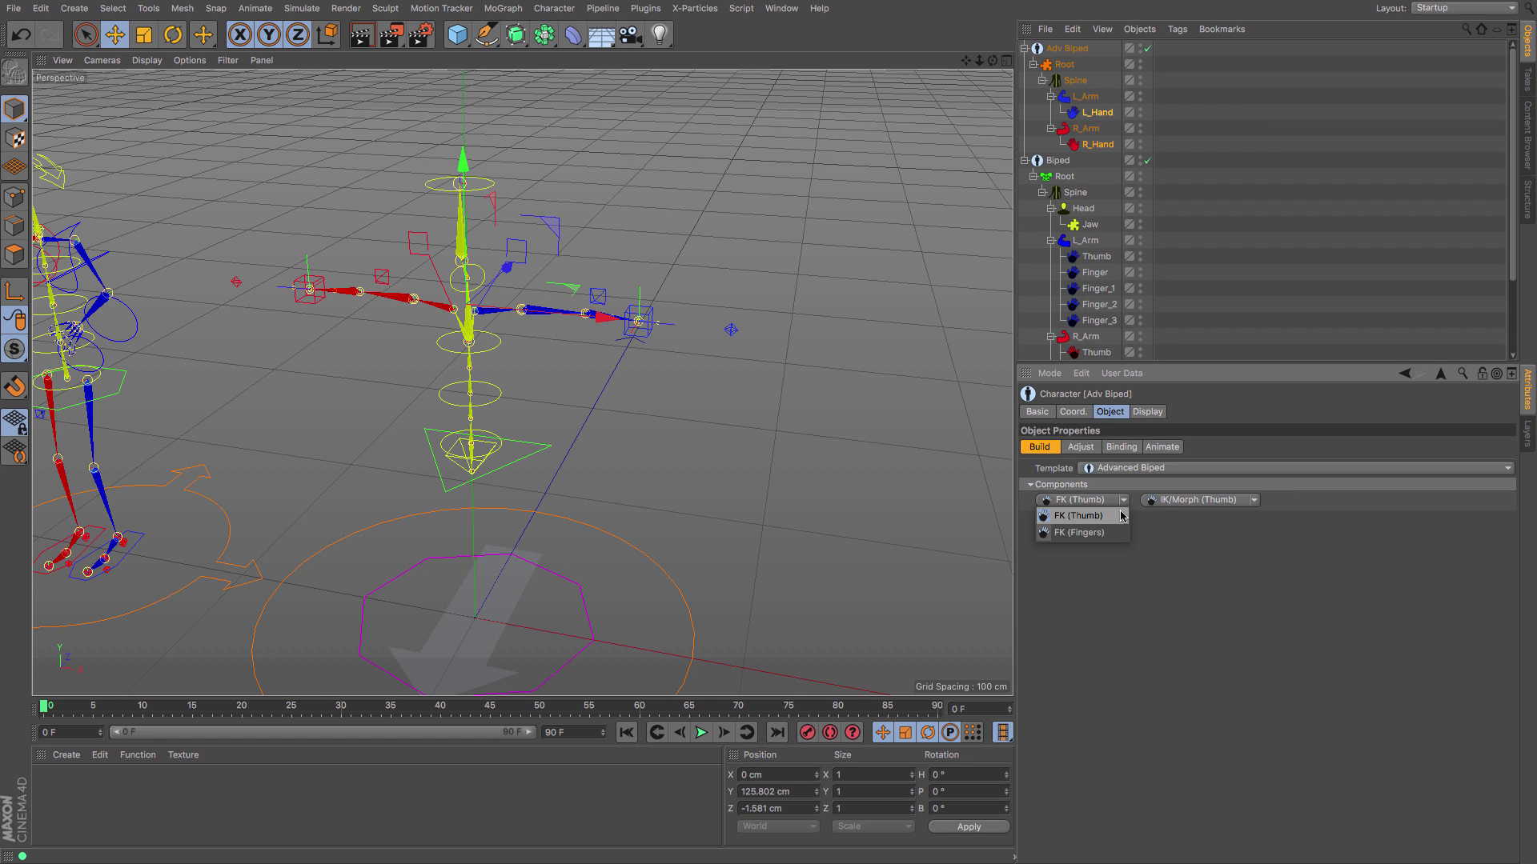
left_click(1120, 516)
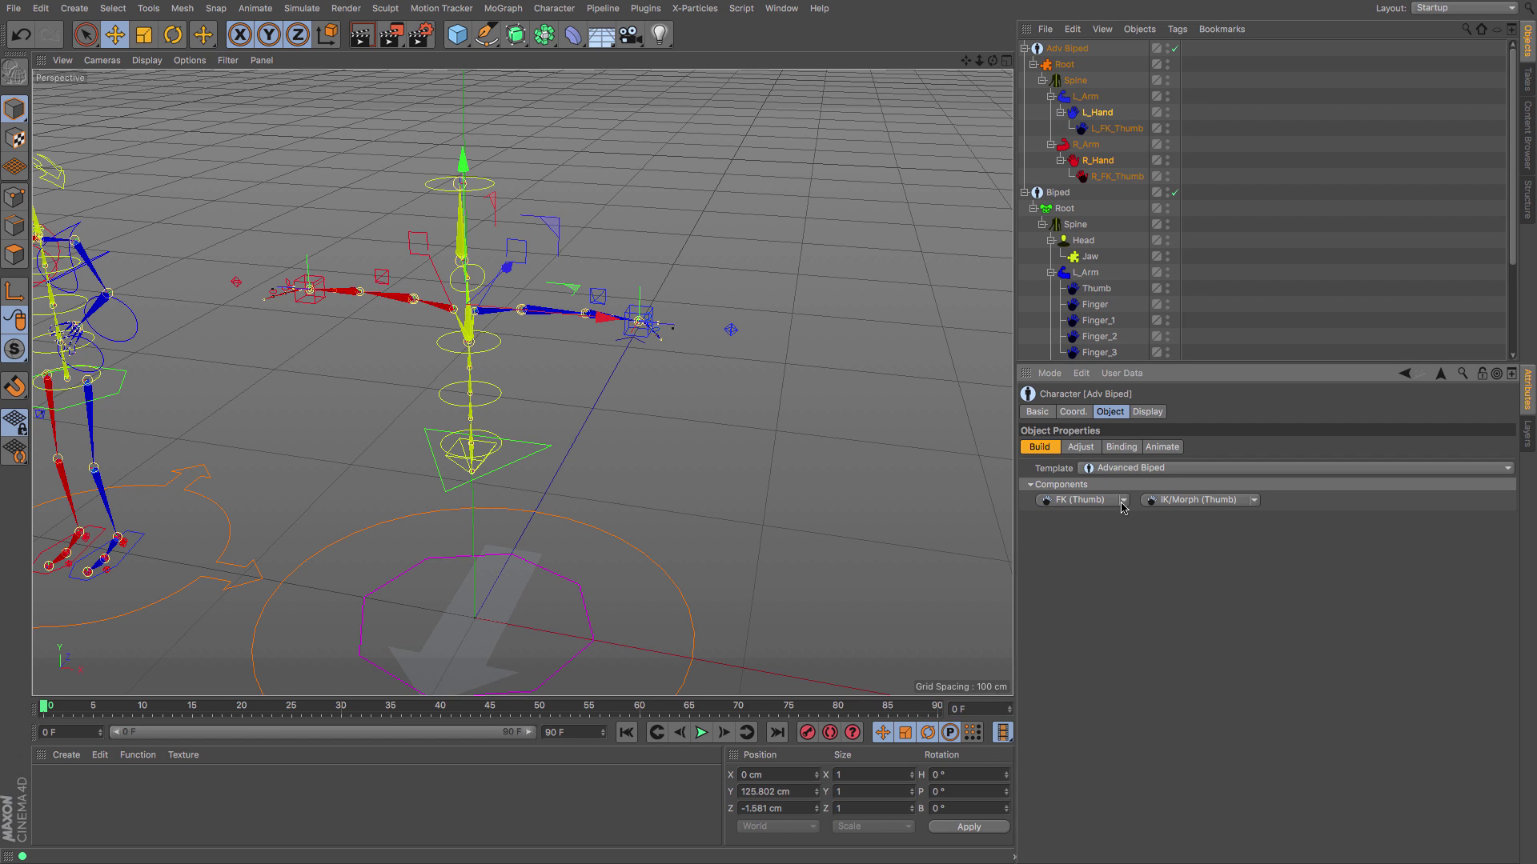
Add three FK (Fingers) components to both hands of Adv Biped
left_click(1123, 500)
left_click(1125, 532)
left_click(1124, 501)
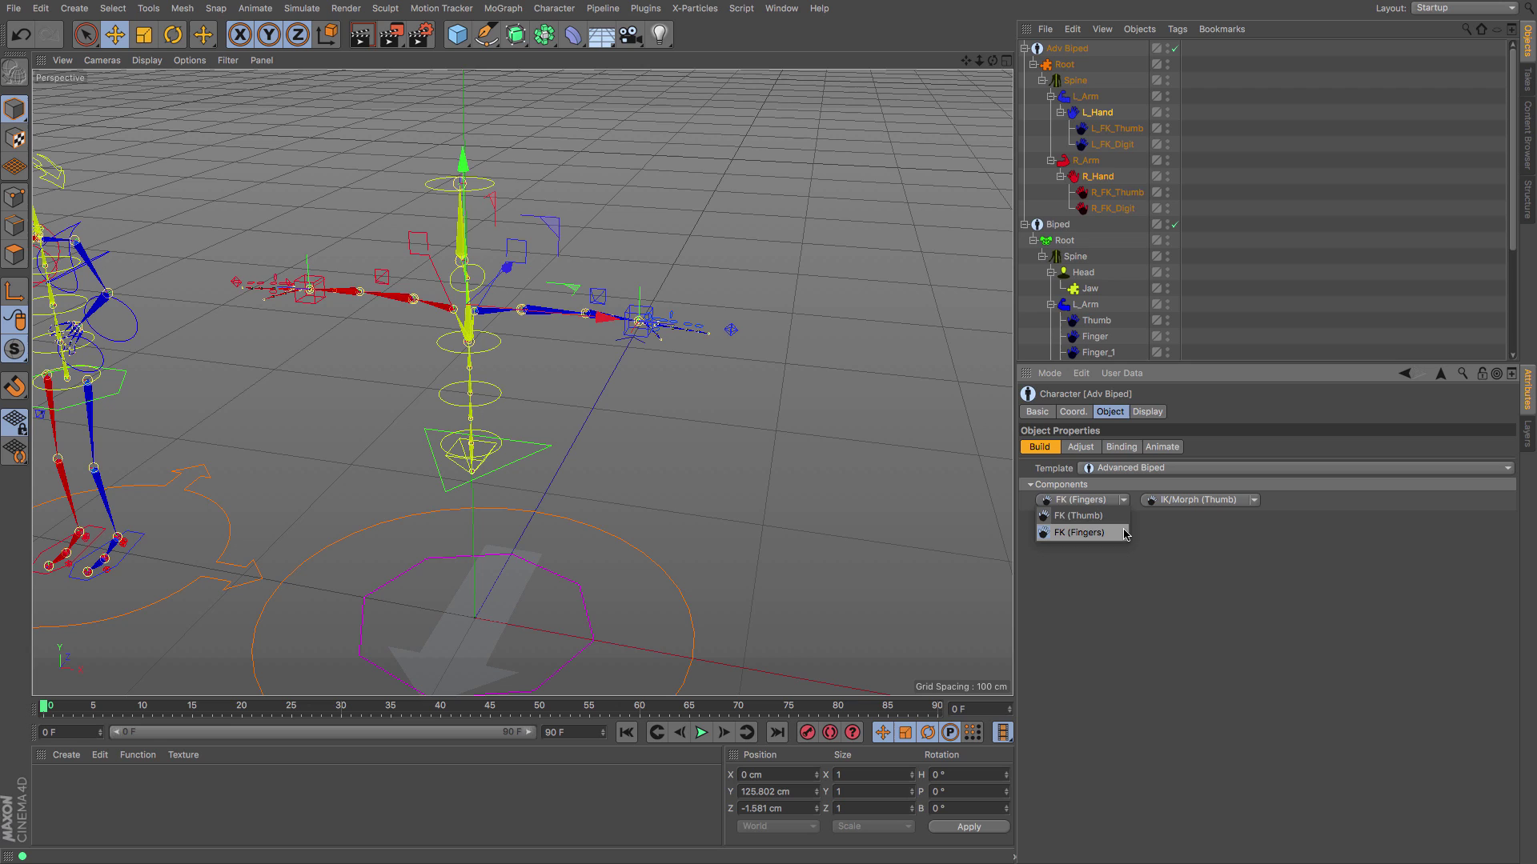
left_click(1124, 533)
left_click(1124, 500)
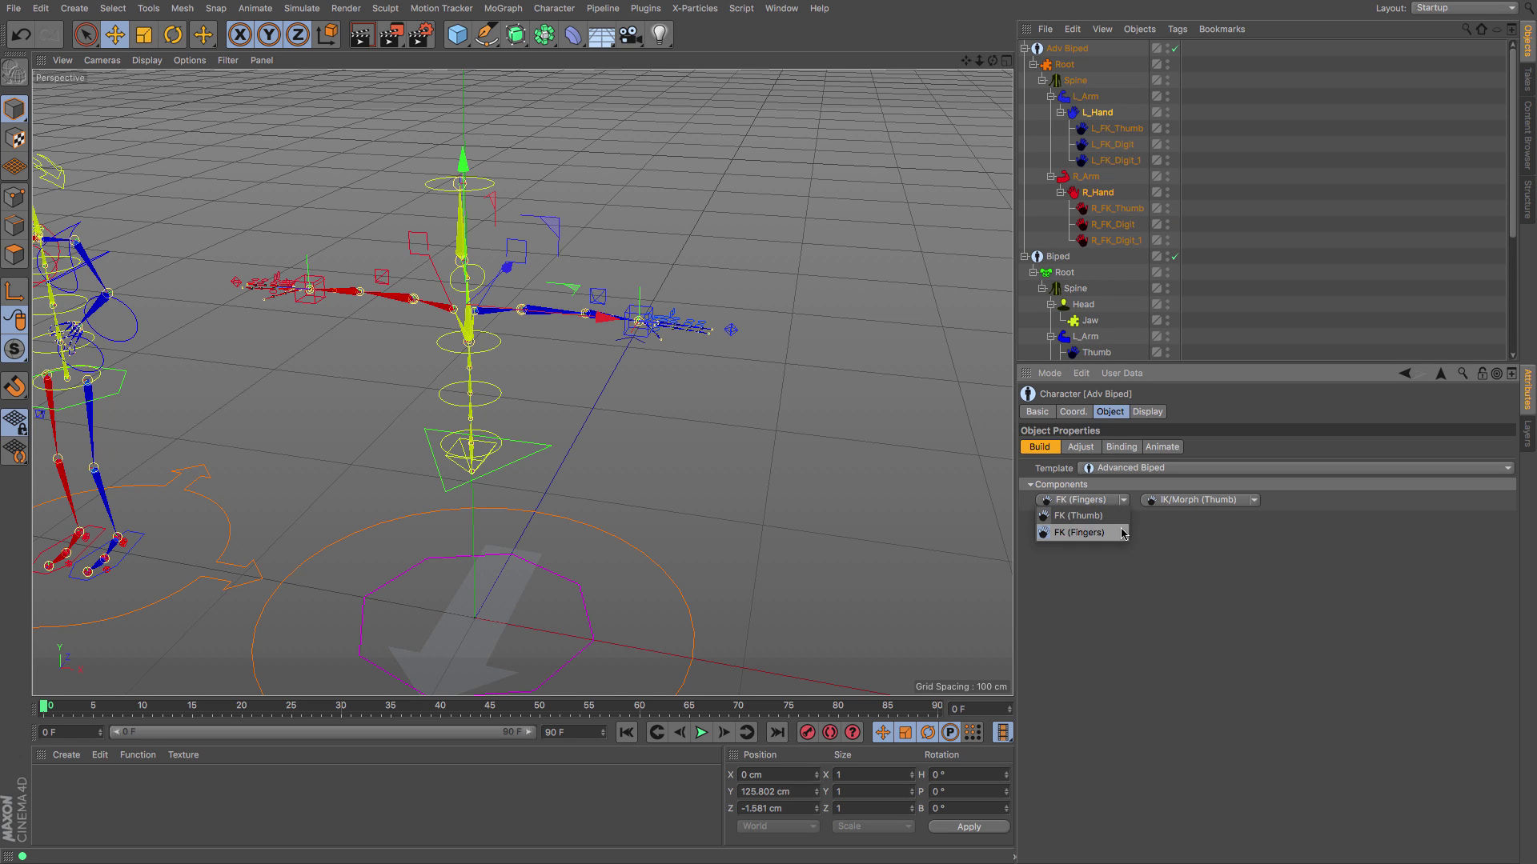
left_click(1125, 533)
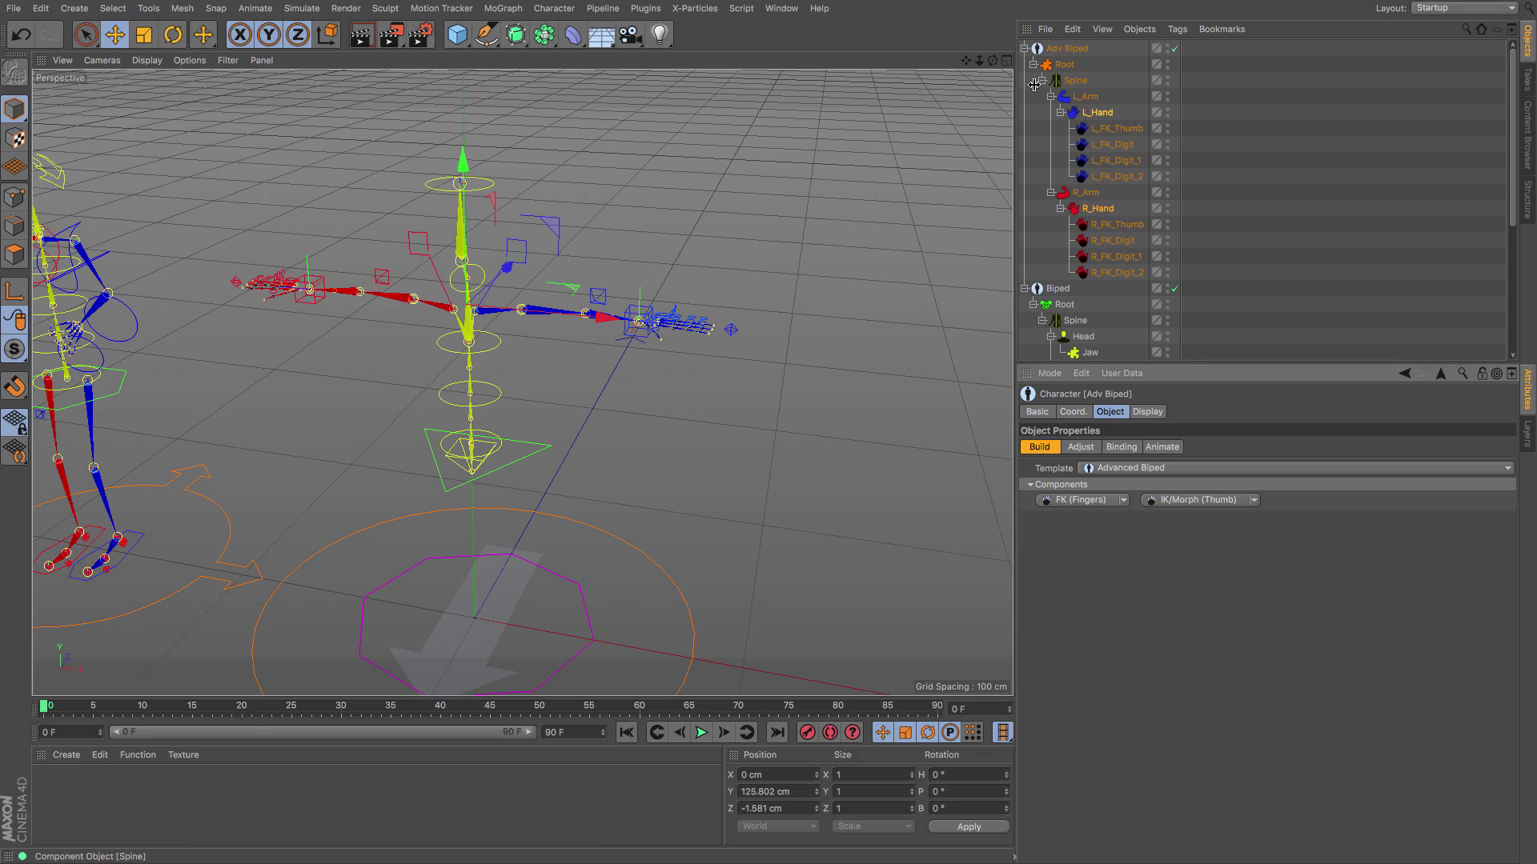
Add a Jaw component and a left and right pair of Eye components to the Adv Biped spine
left_click_drag(992, 61, 971, 90)
left_click_drag(745, 456, 745, 456, "alt")
middle_click_drag(745, 456, 768, 434, "alt")
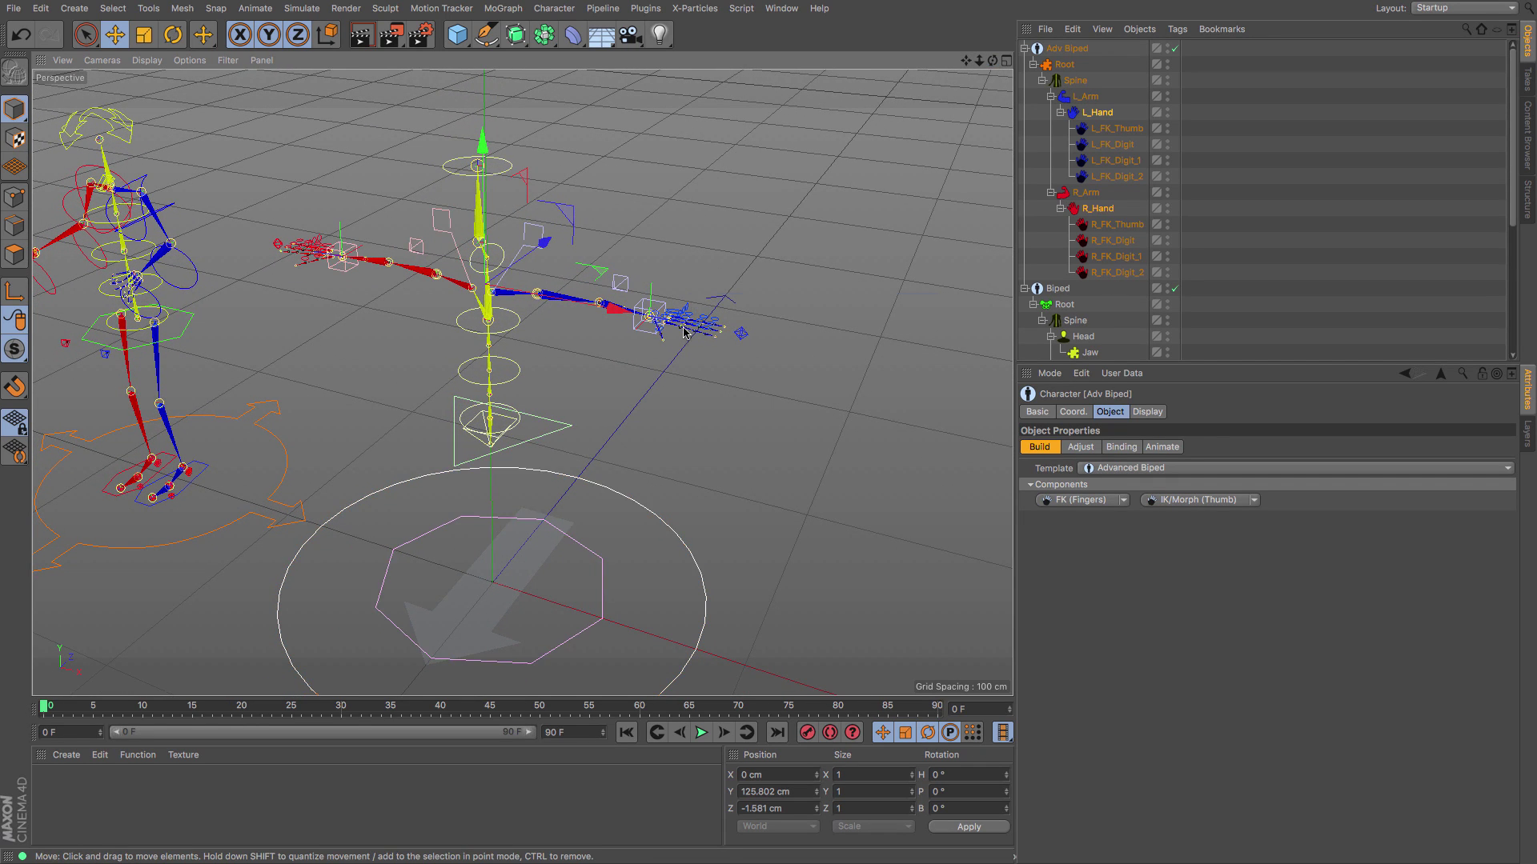
left_click(1062, 93)
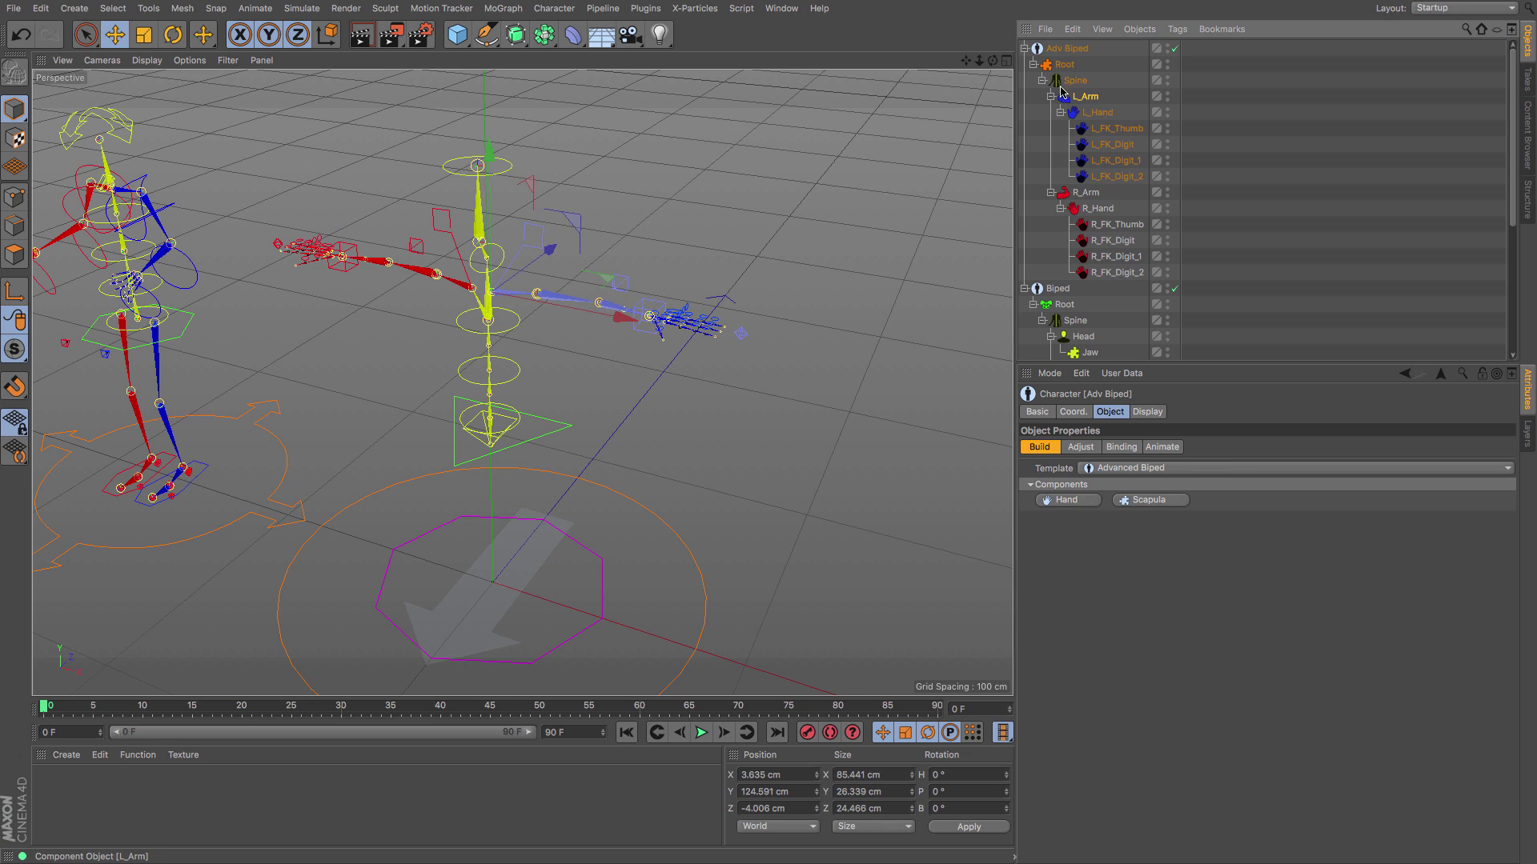
left_click(1073, 81)
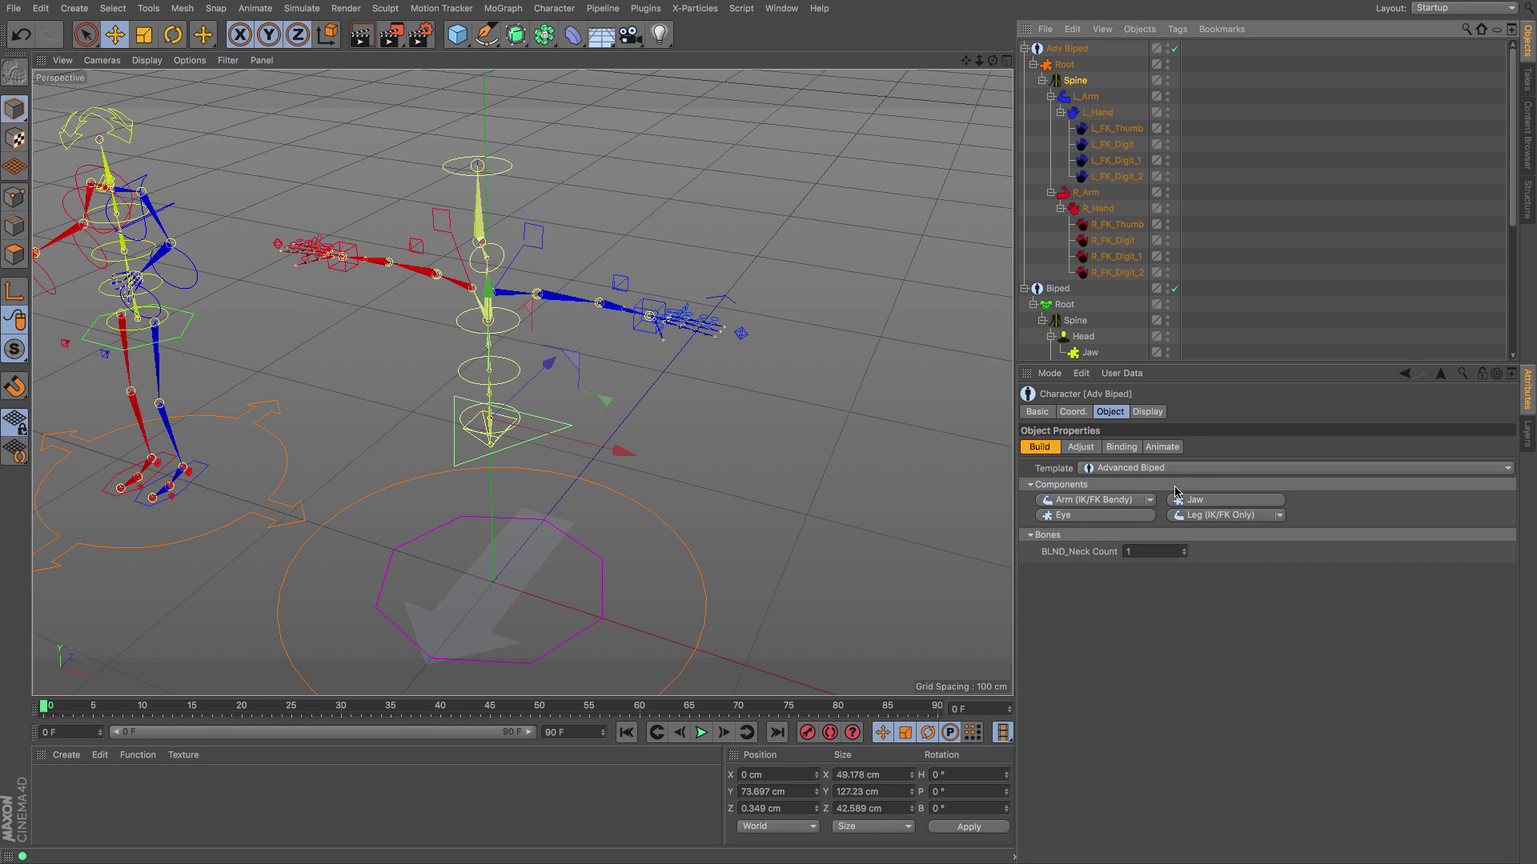
left_click(1214, 502)
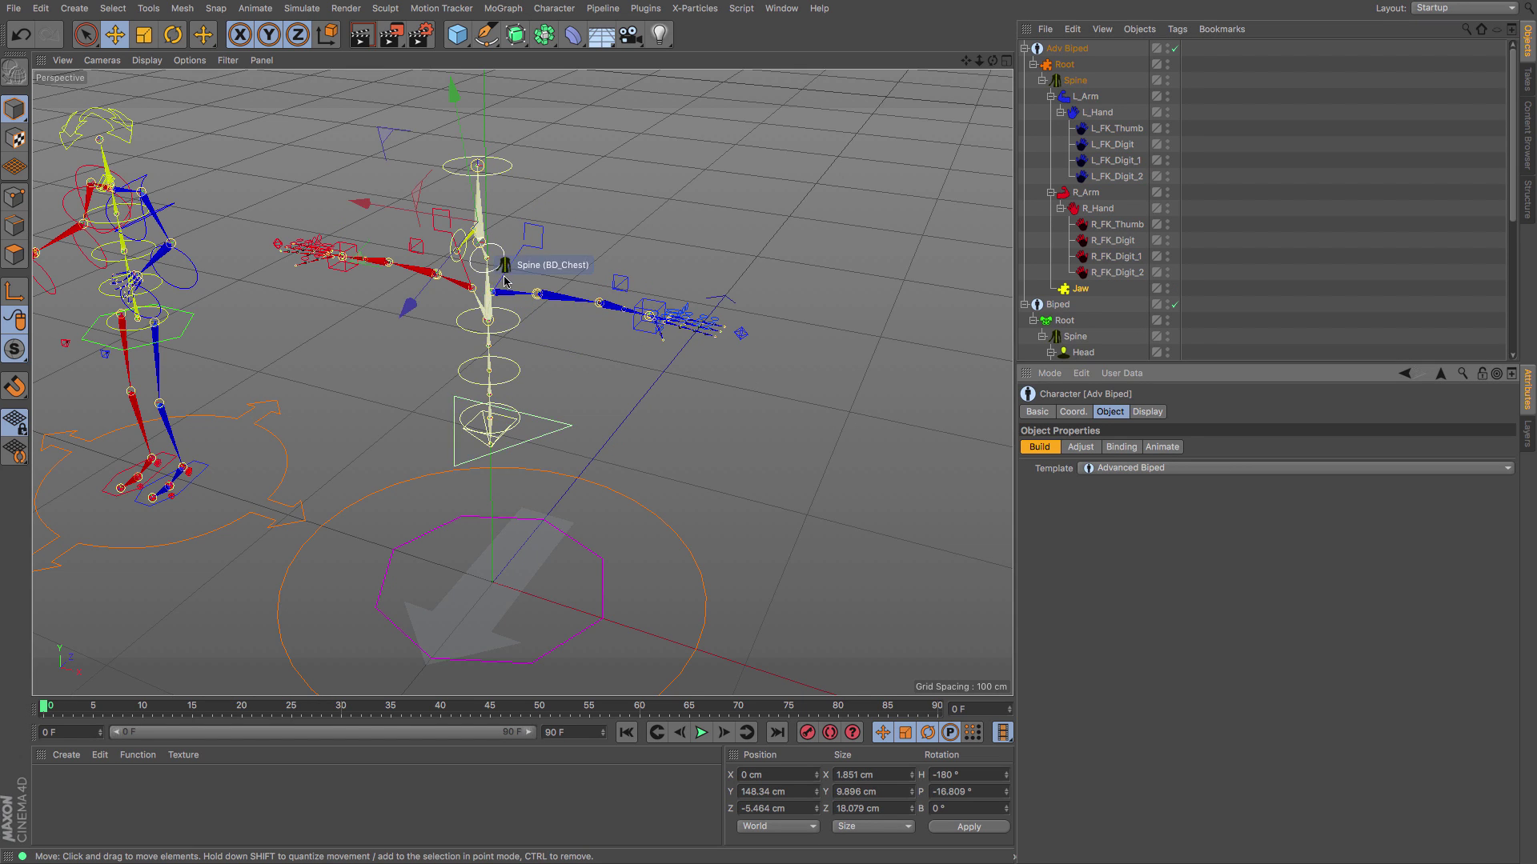
left_click(1073, 80)
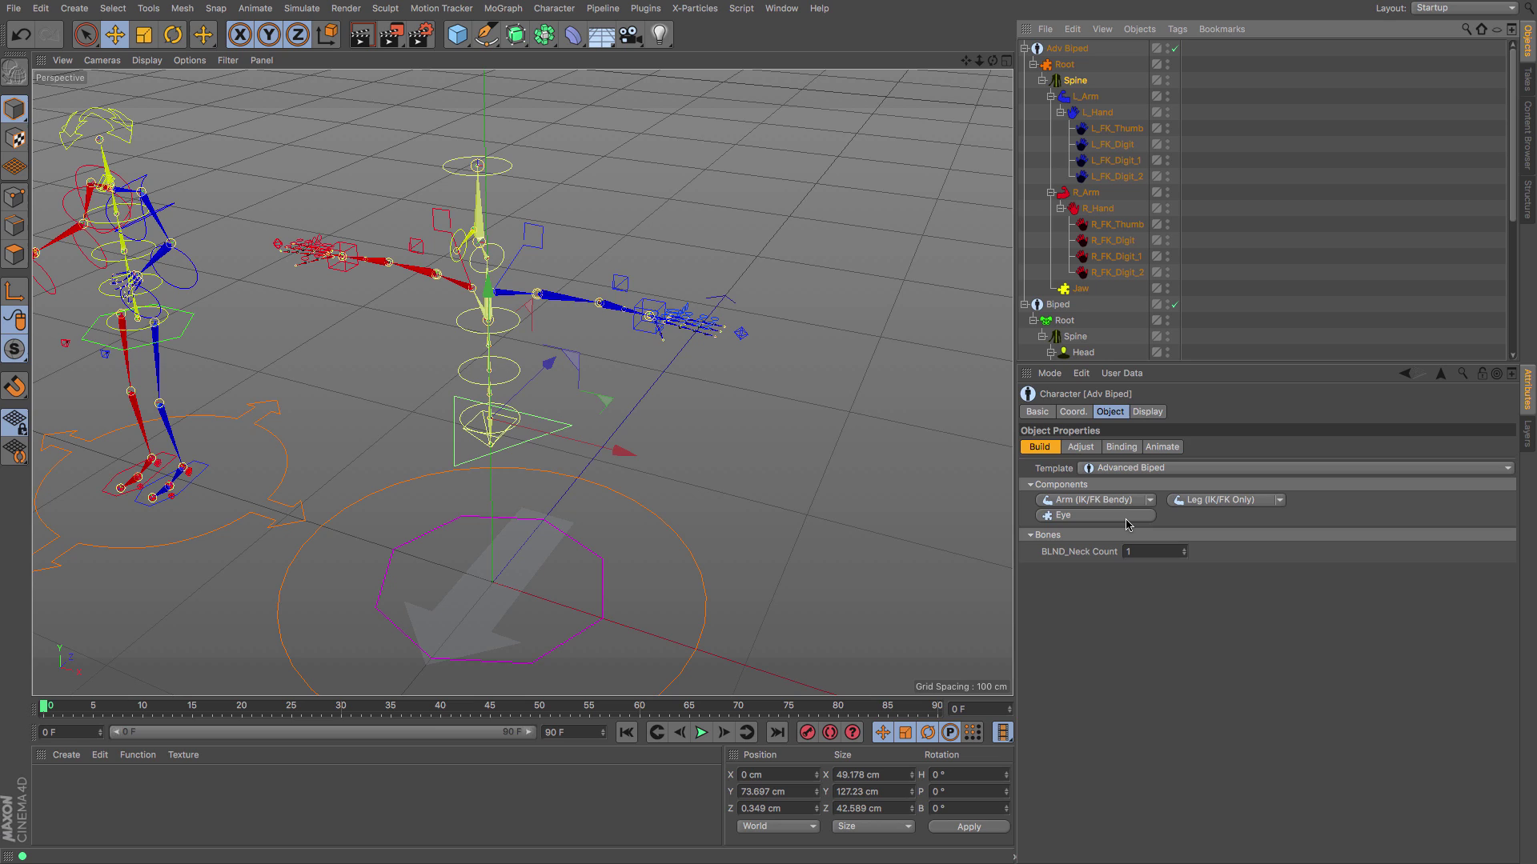
left_click(1127, 516)
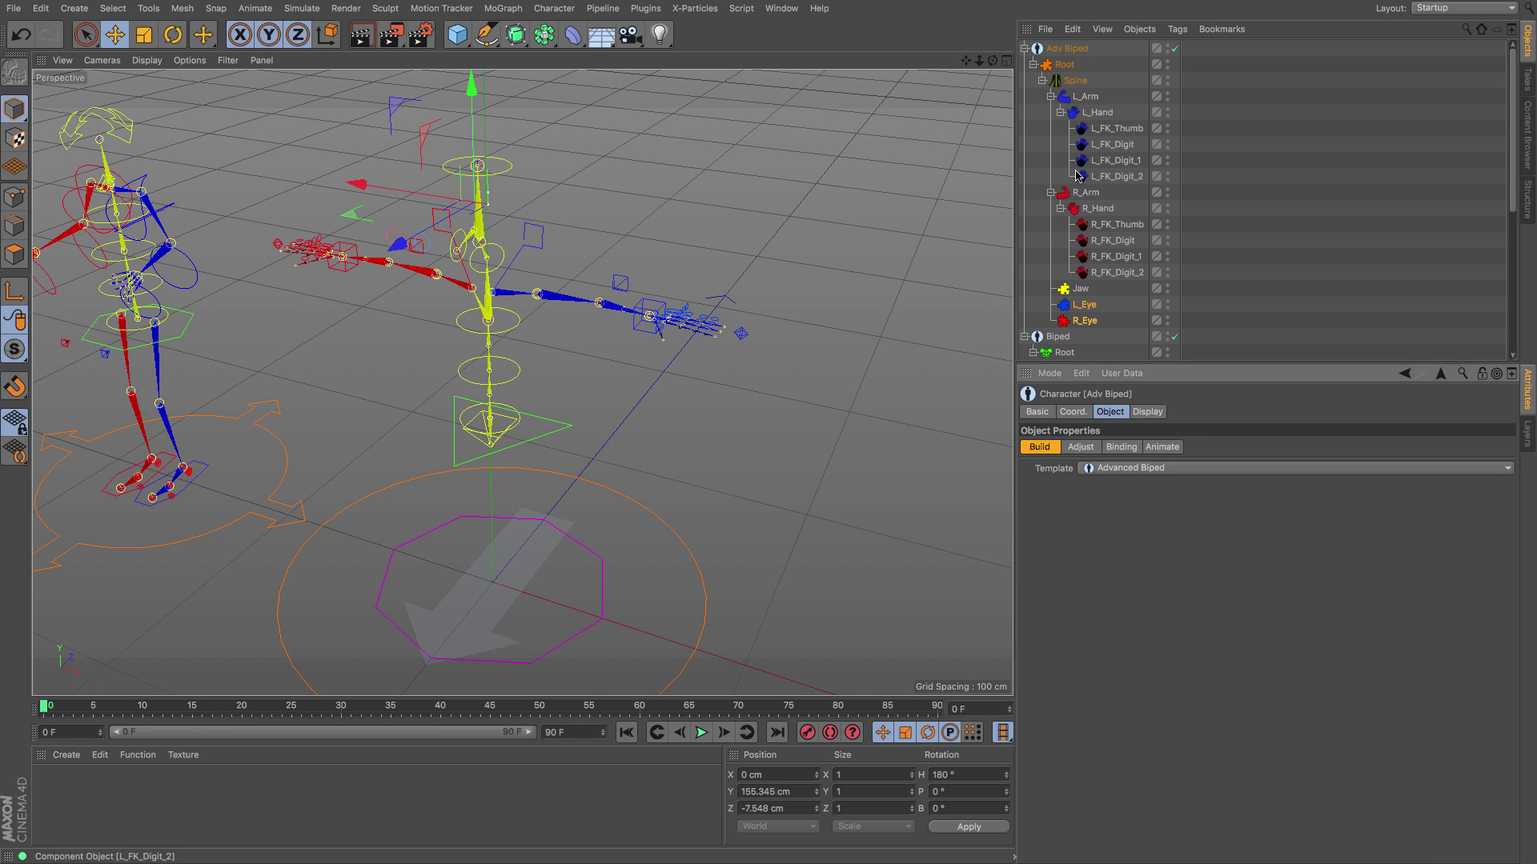
Add a left and right pair of Leg (IK/FK Only) components to the Adv Biped spine and attach five toes to each leg
left_click(1076, 82)
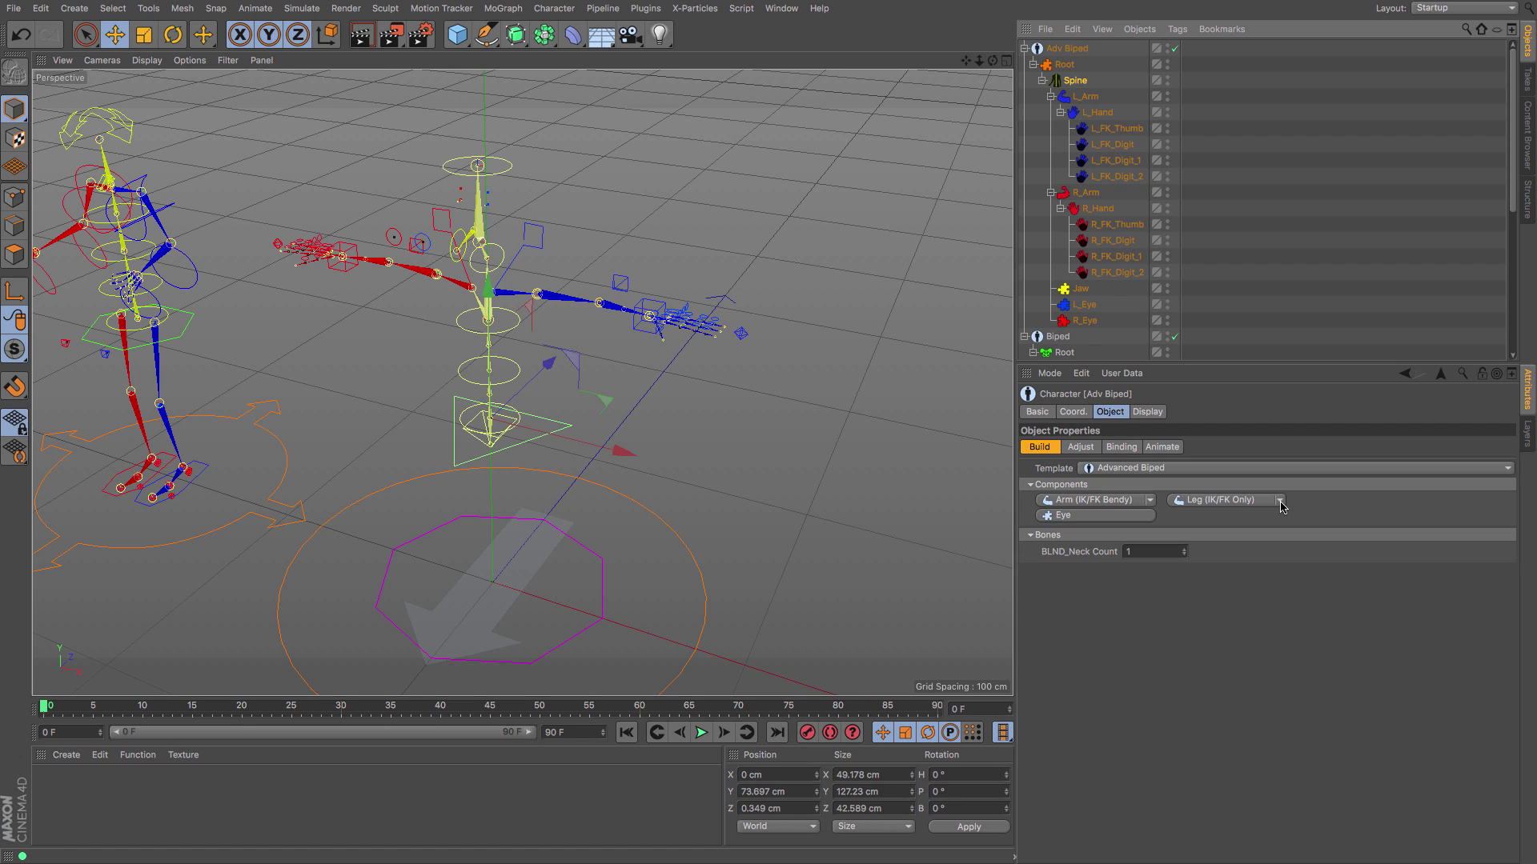
left_click(1224, 501)
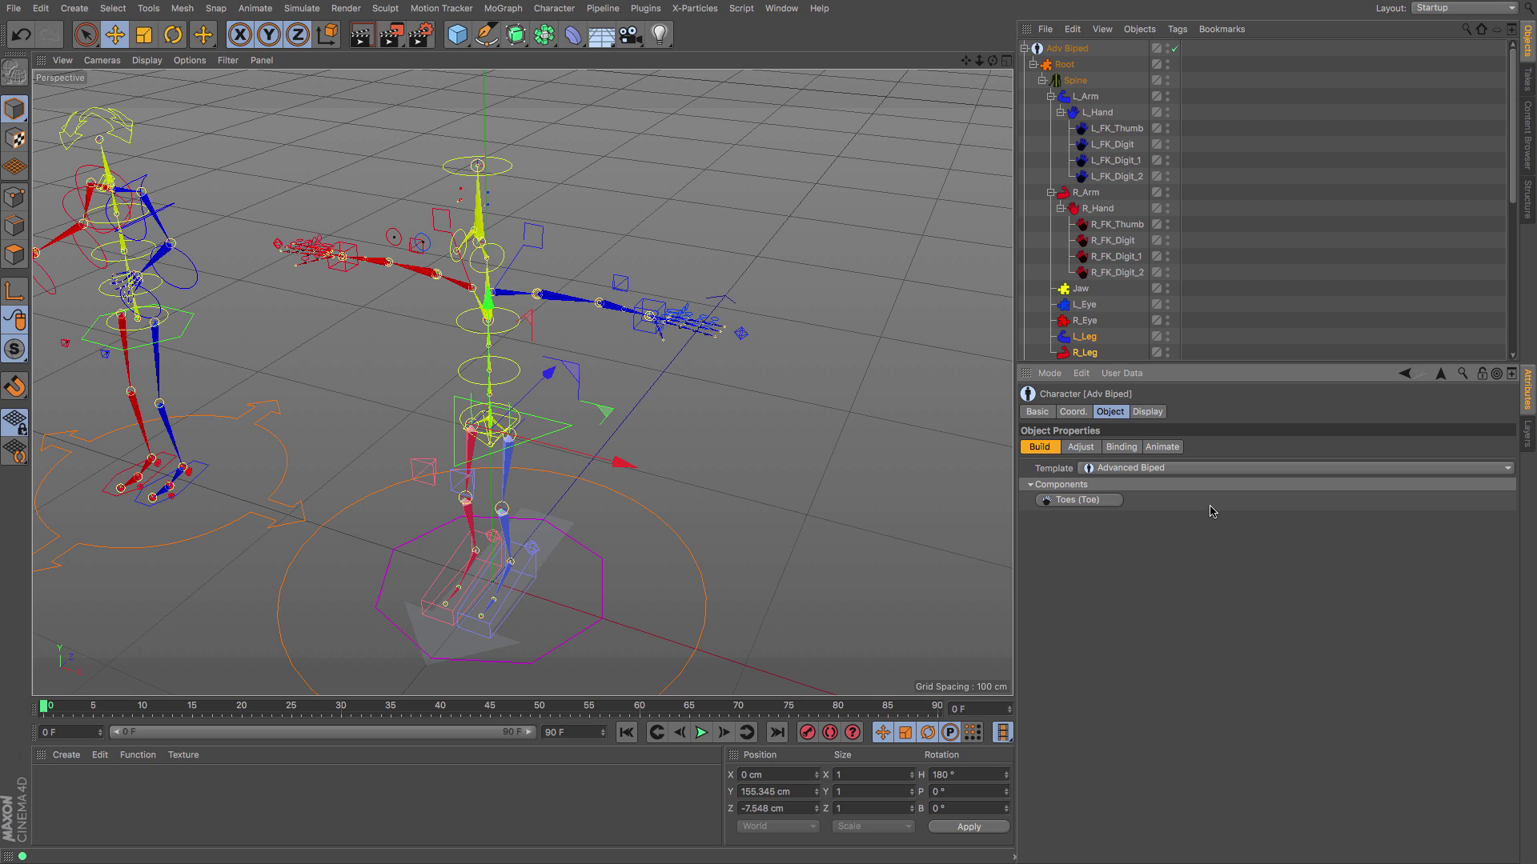
left_click(1076, 503)
left_click(1087, 505)
left_click(1088, 505)
left_click(1088, 505)
left_click(1088, 505)
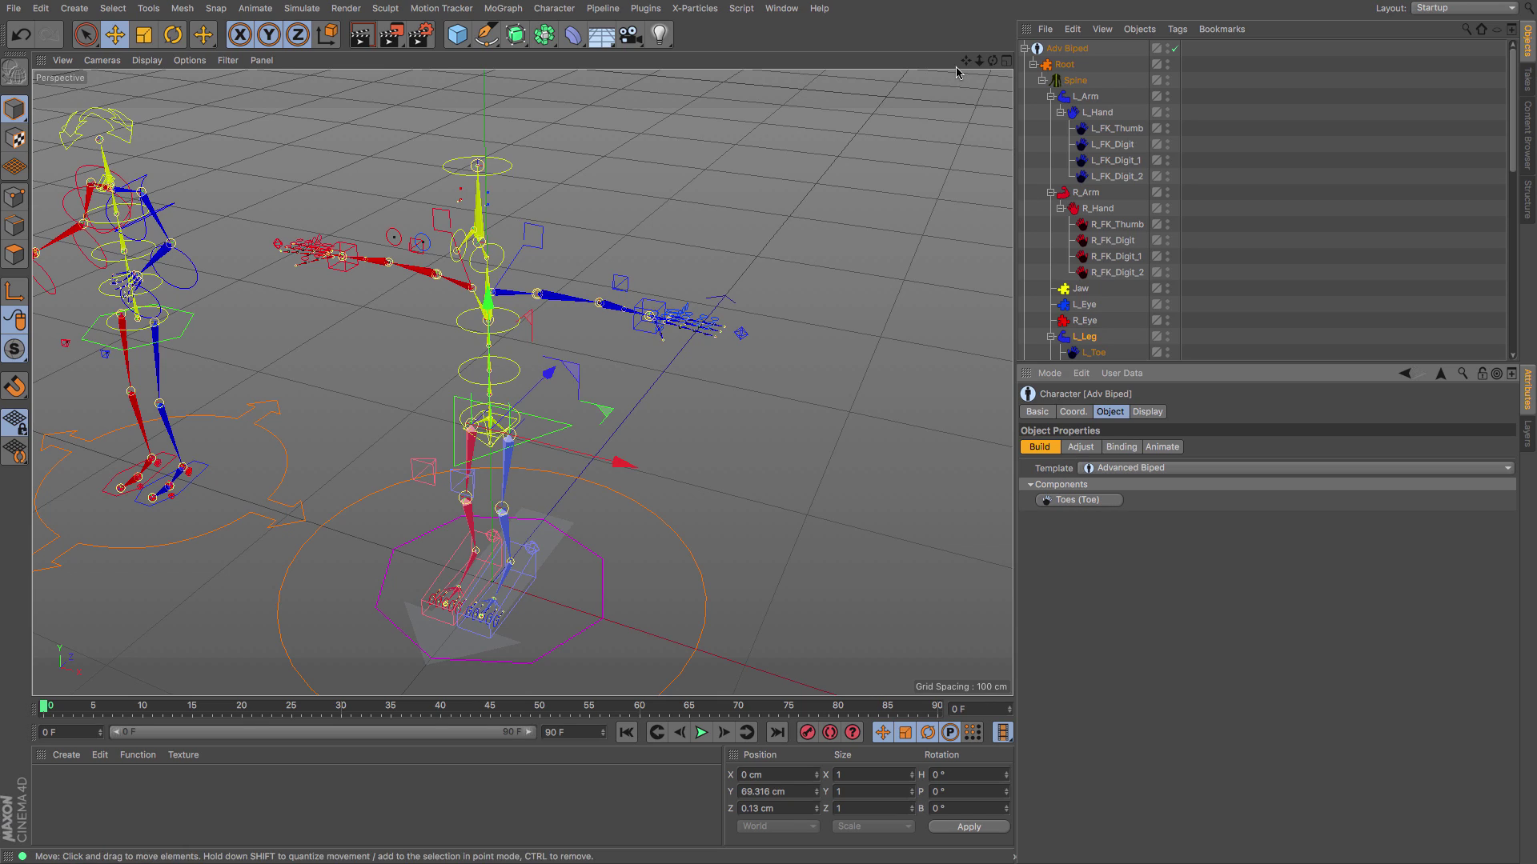
Switch the Adv Biped character to Animate mode
left_click_drag(966, 60, 522, 383)
middle_click_drag(640, 421, 657, 446, "alt")
scroll(528, 561, "up", 3)
scroll(525, 566, "up", 6)
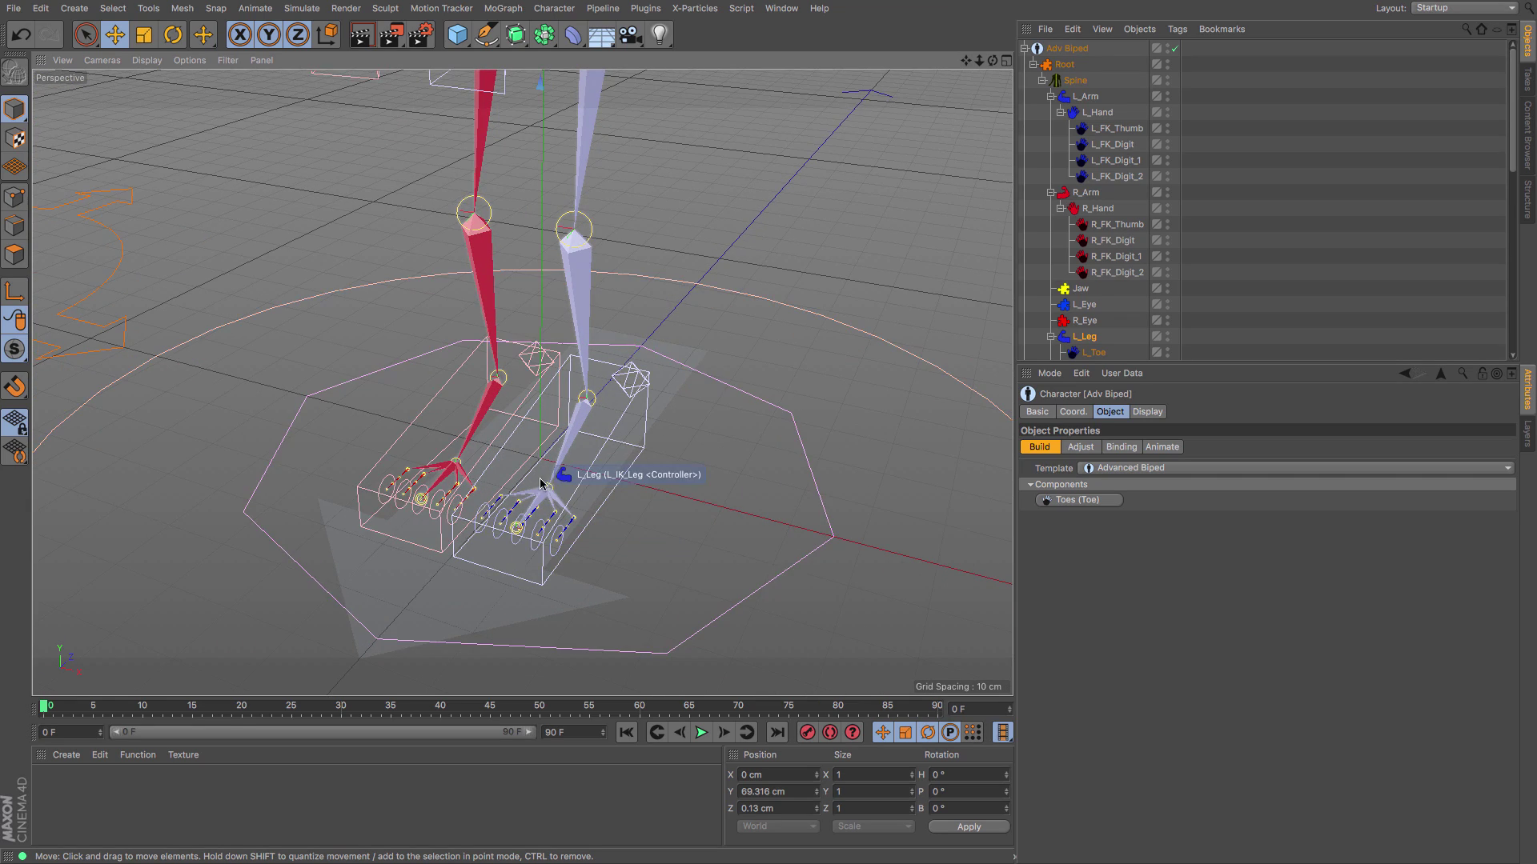
scroll(541, 483, "down", 10)
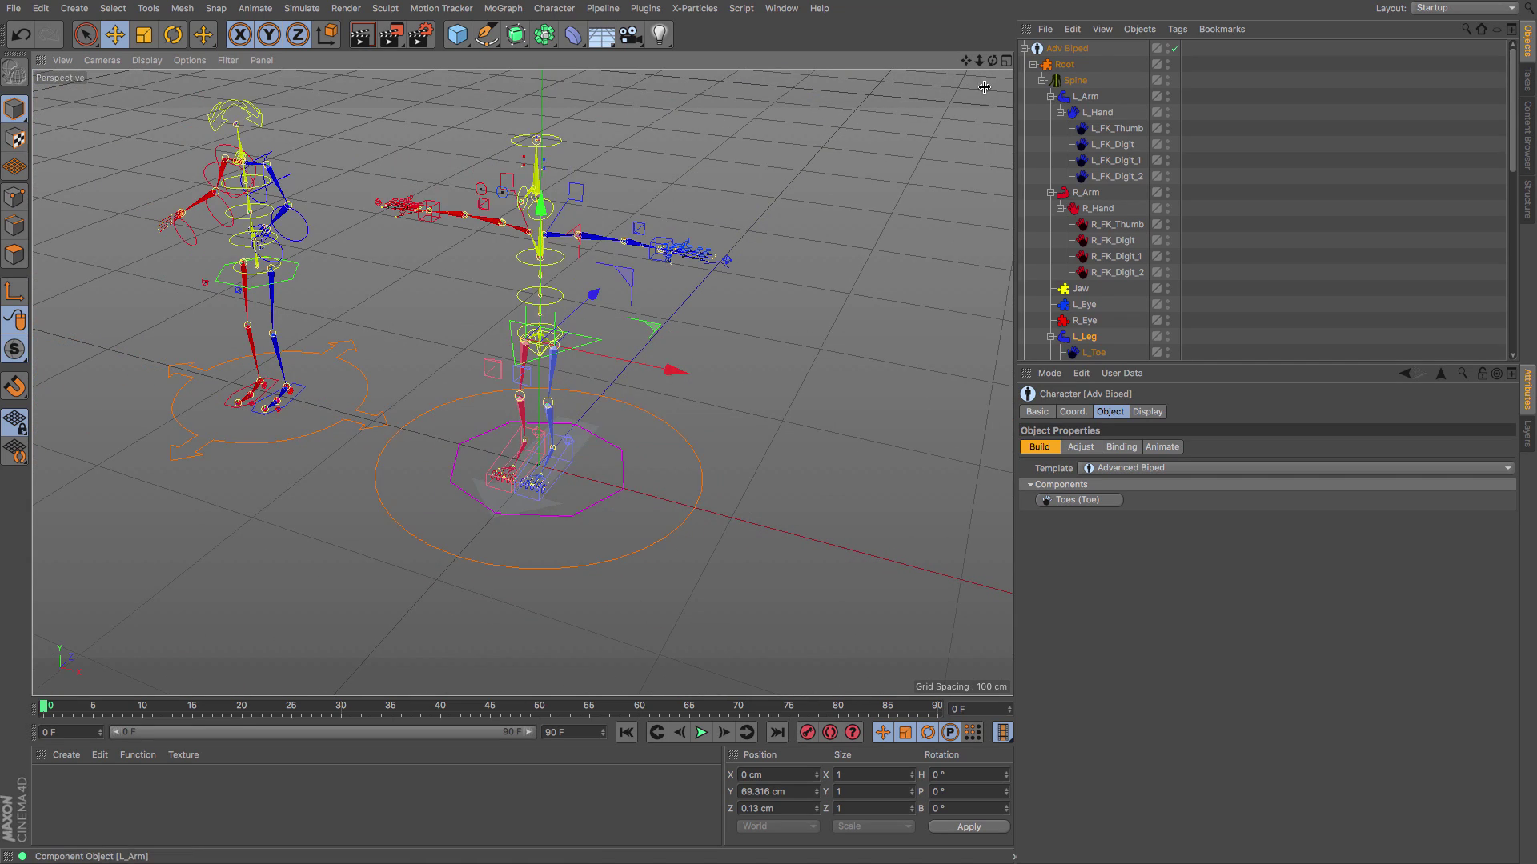
left_click_drag(967, 66, 974, 104)
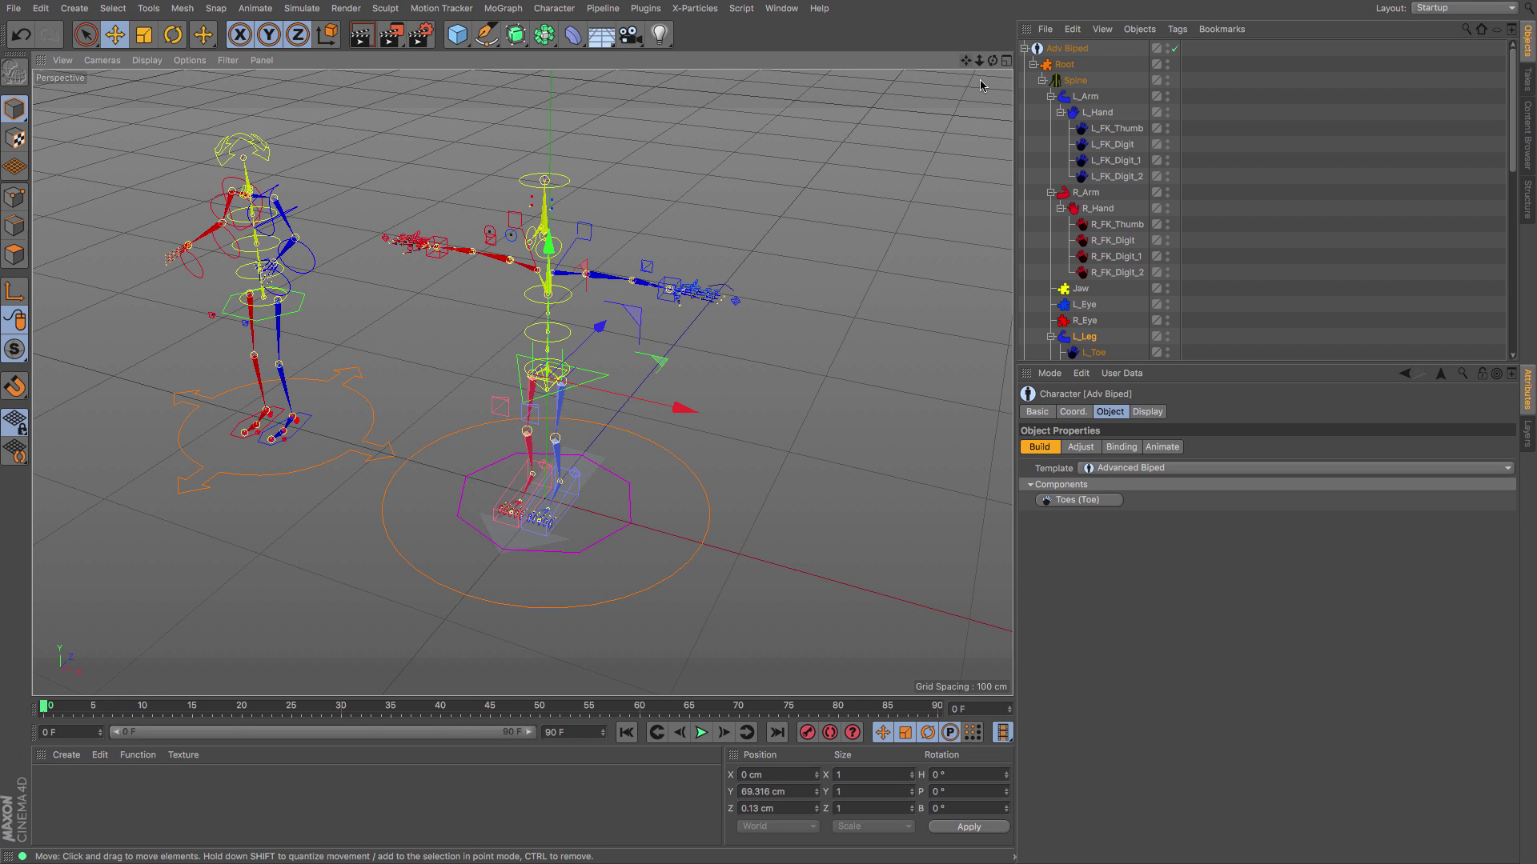
left_click_drag(992, 61, 992, 61)
left_click(1058, 51)
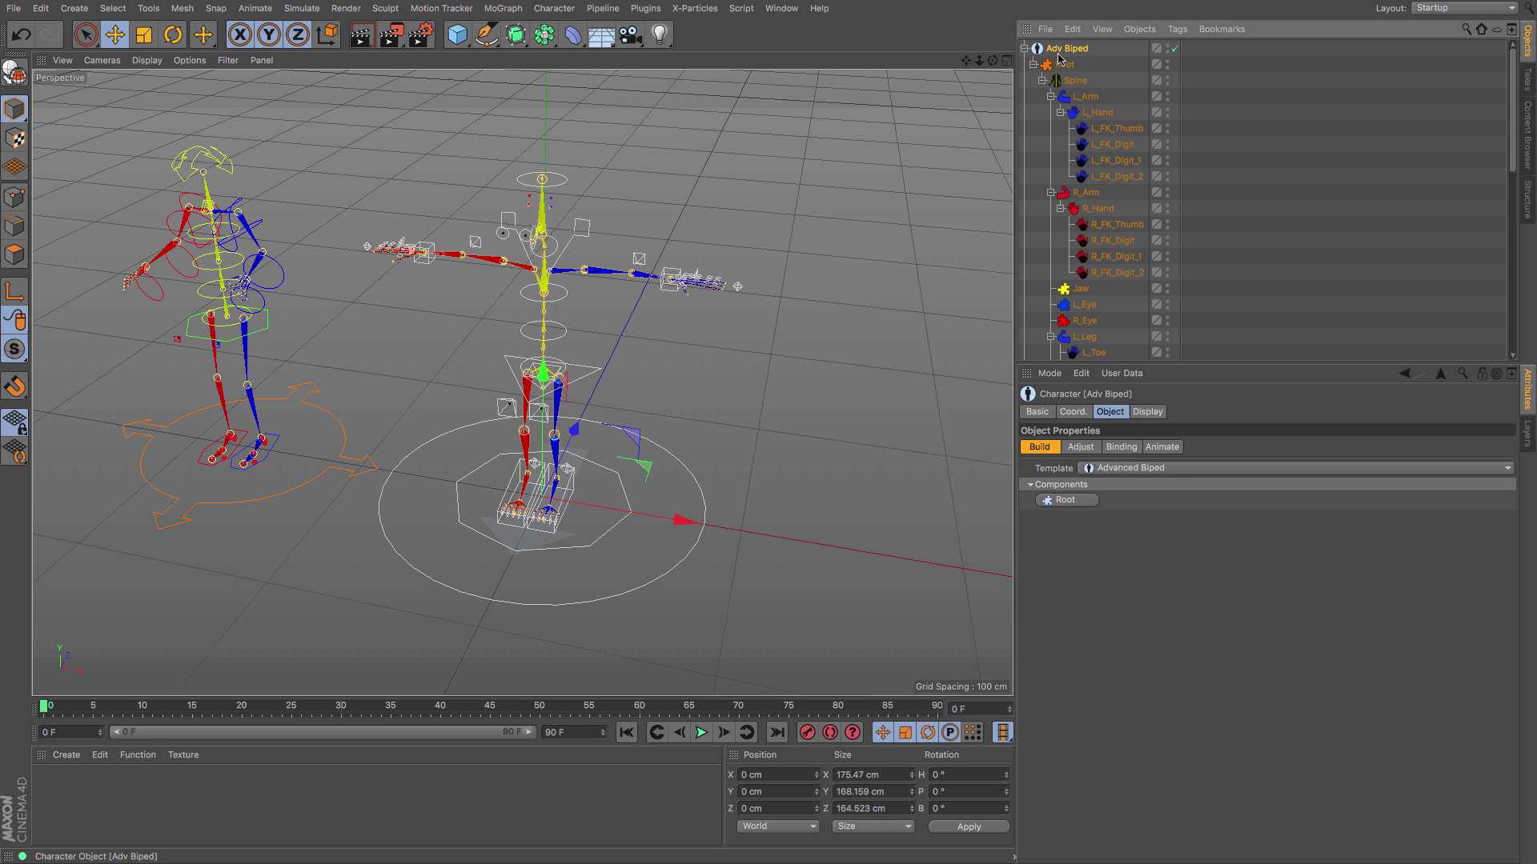
left_click(1161, 446)
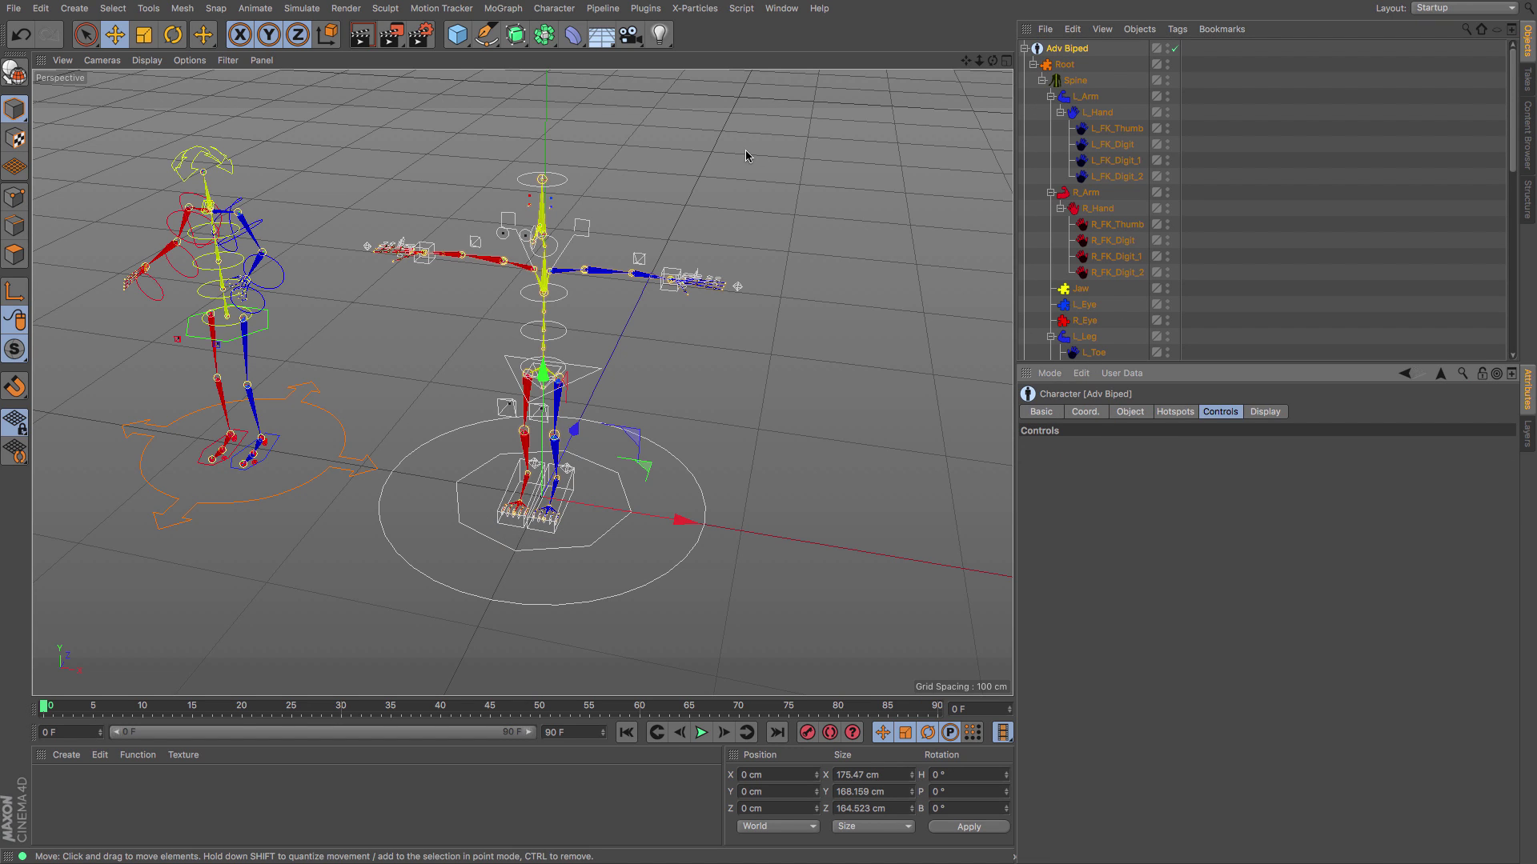
Lower the left IK arm controller of Adv Biped and pull it in toward the body so that the elbow bends
left_click(666, 295)
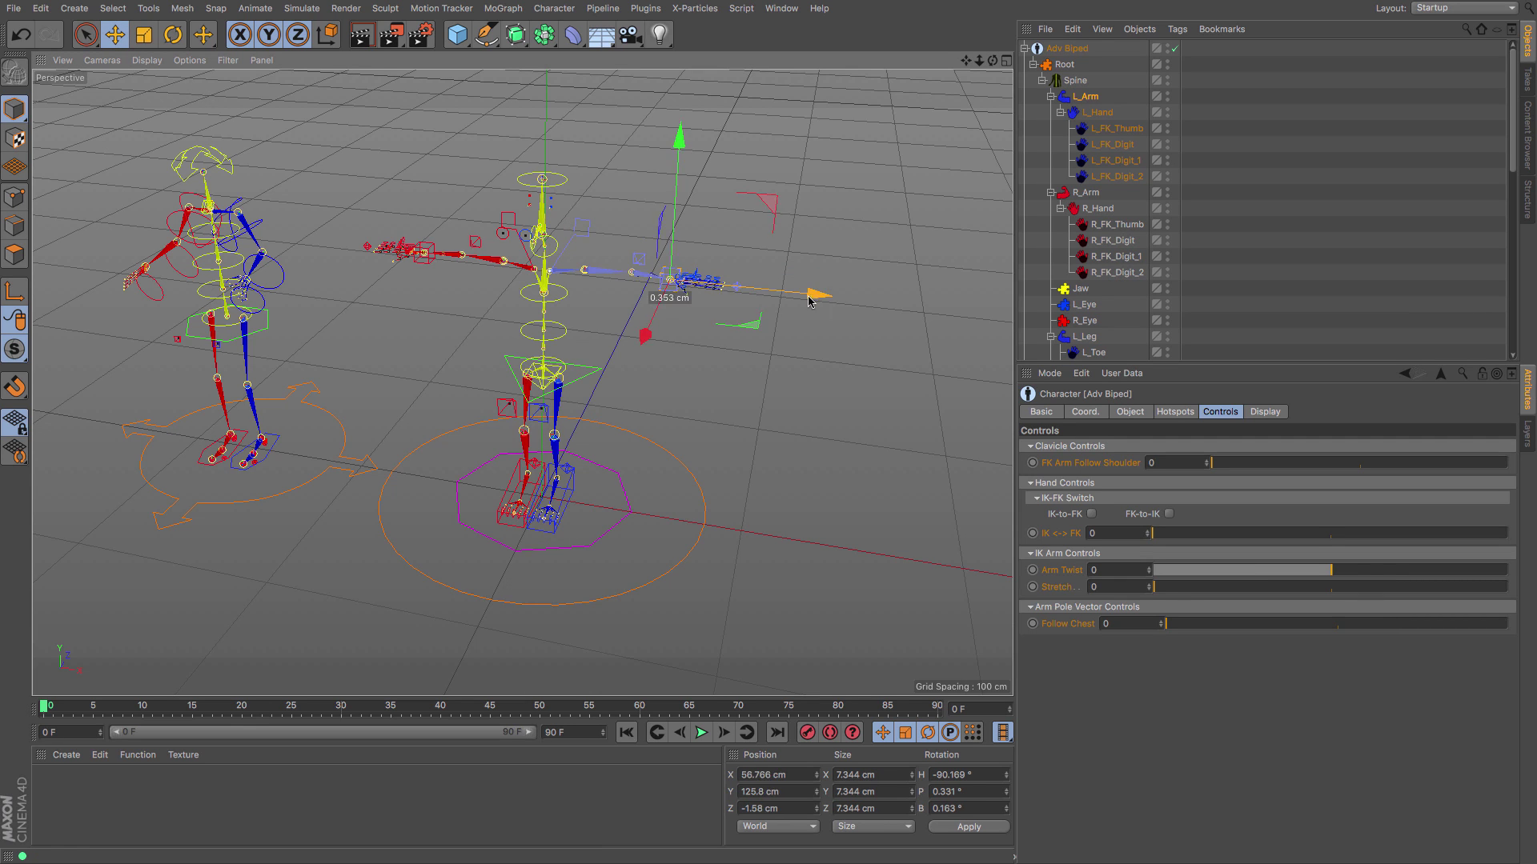
mouse_move(805, 300)
left_mouse_down()
mouse_move(760, 300)
mouse_move(808, 304)
mouse_move(769, 302)
mouse_move(796, 310)
left_mouse_up()
left_click_drag(649, 136, 644, 182)
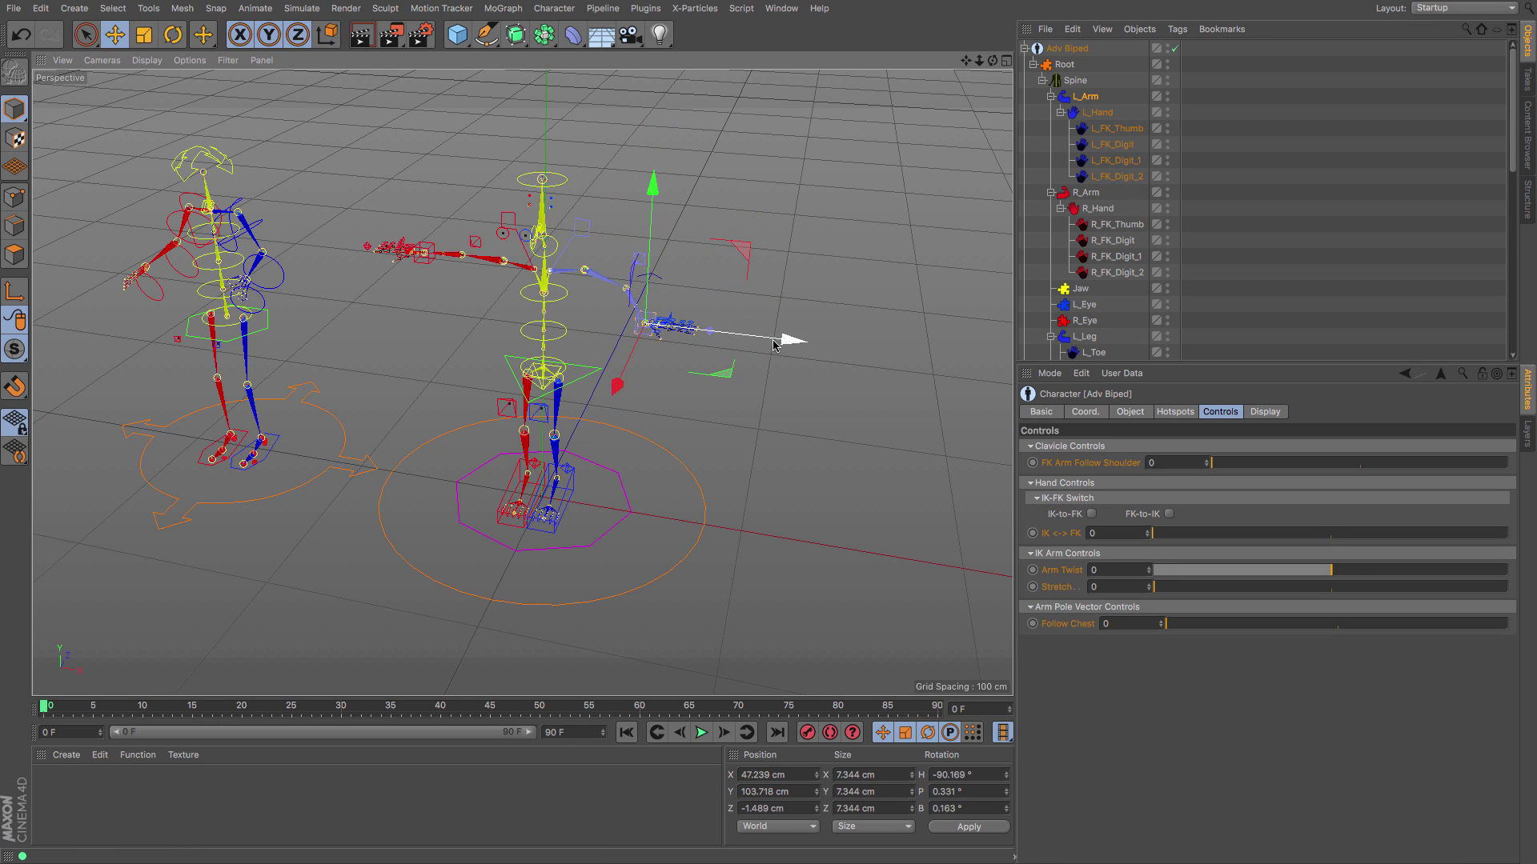
left_click_drag(782, 343, 753, 346)
Rotate the left IK arm controller until the hand points down and shift it to about X 38, Y 99, Z -3.5 cm
key("r")
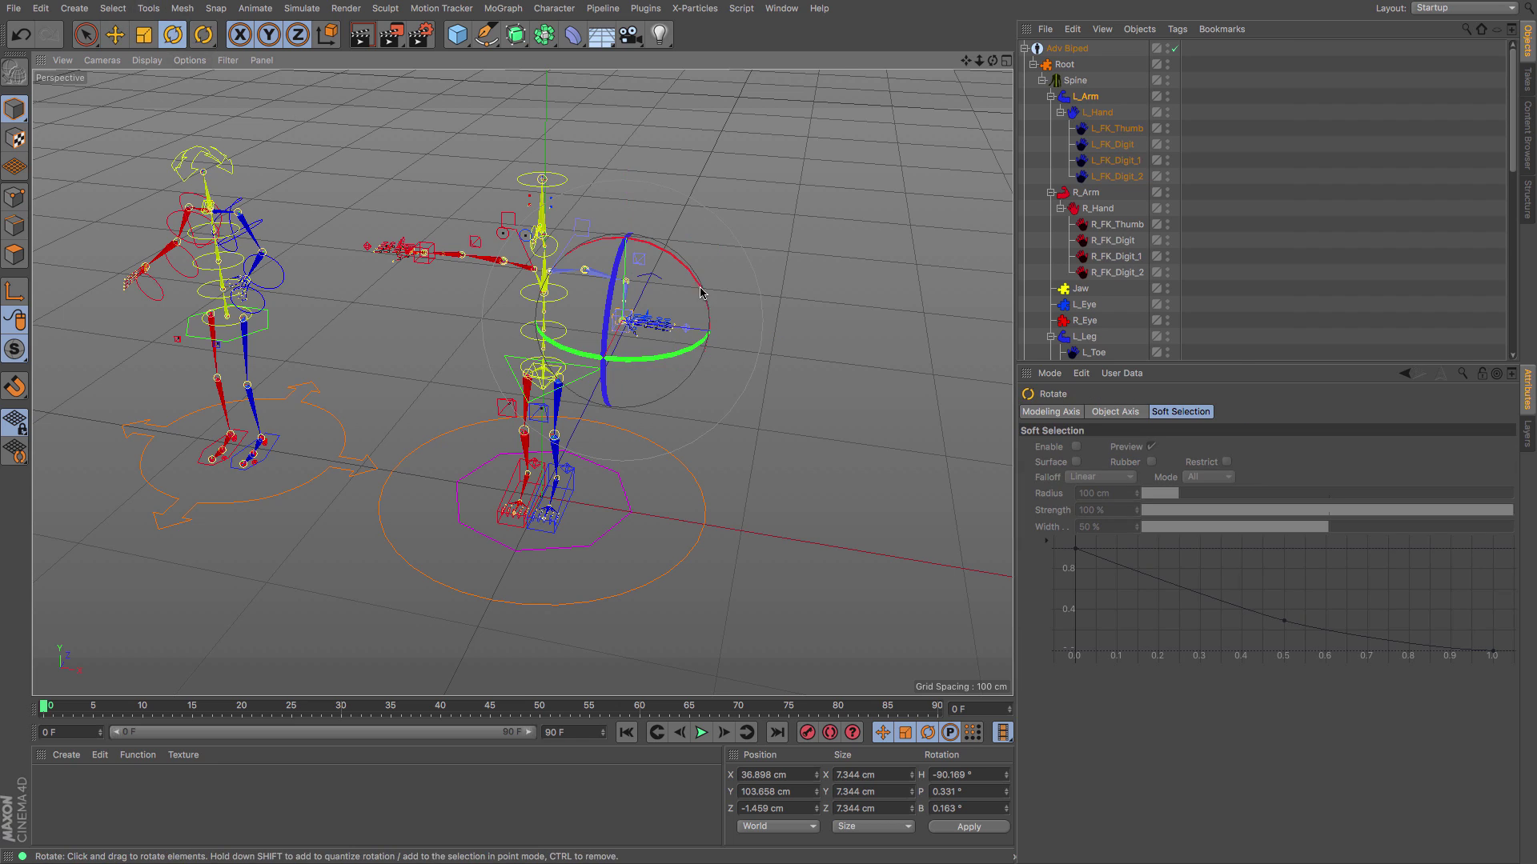
left_click_drag(703, 280, 696, 436)
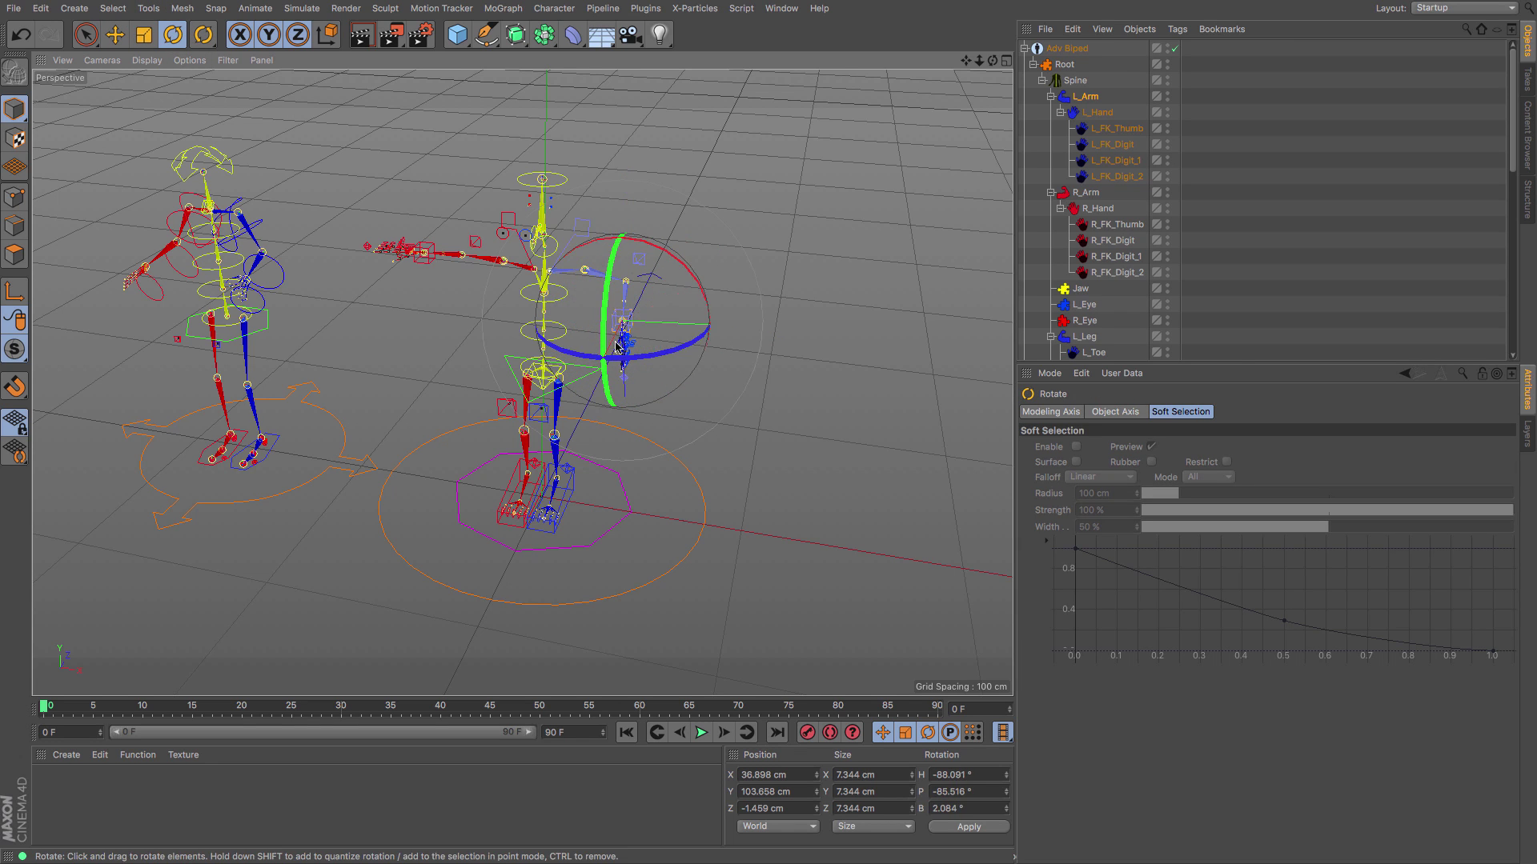
left_click_drag(614, 270, 612, 344)
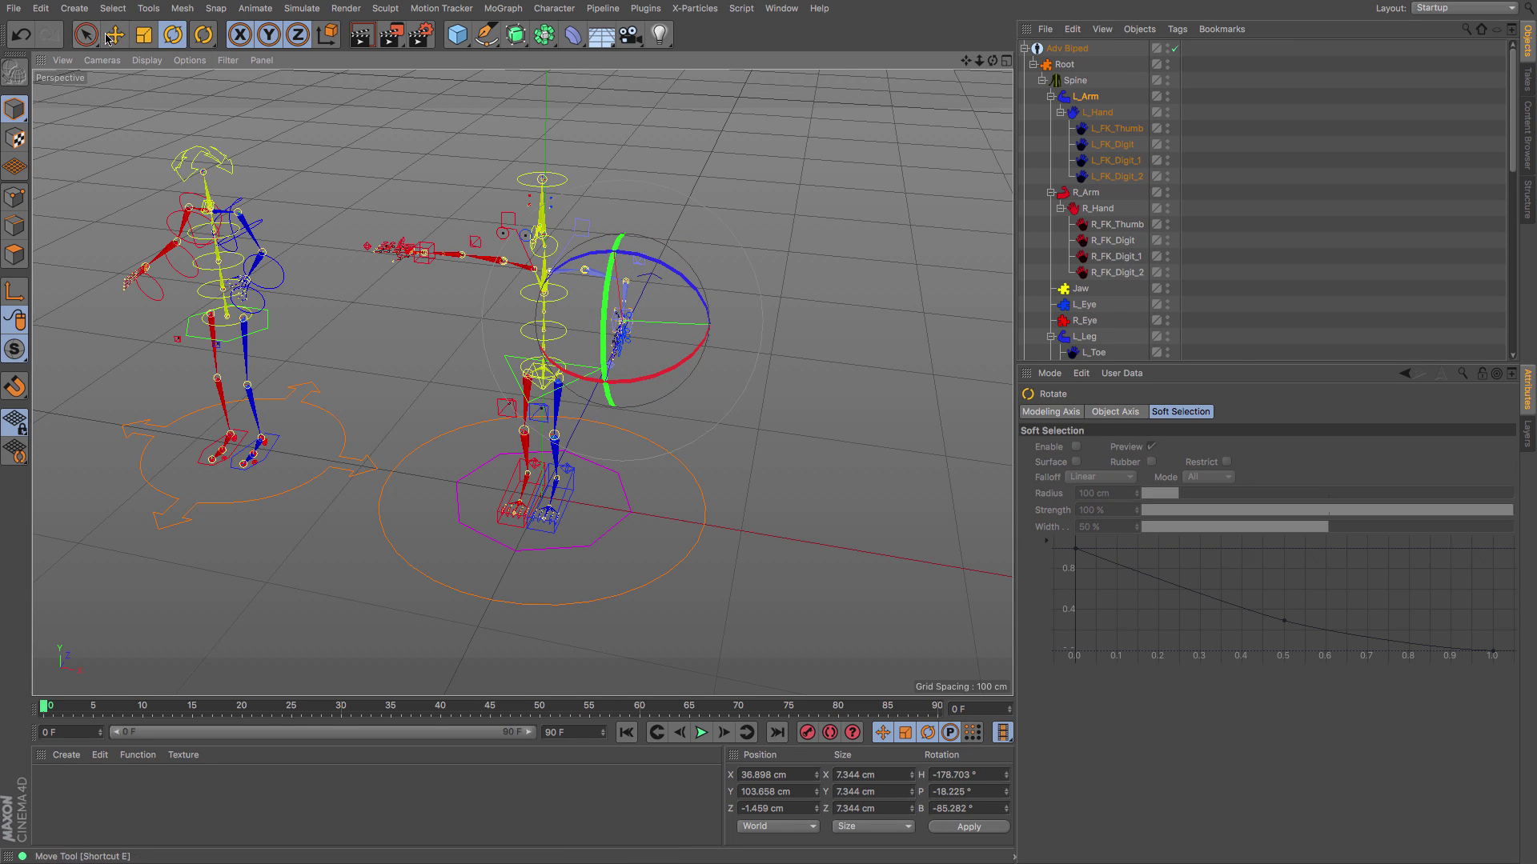
key("e")
mouse_move(406, 334)
left_mouse_down()
mouse_move(421, 336)
mouse_move(387, 344)
left_mouse_up()
Select finger and thumb controllers on the left hand and slightly rotate one of the L_FK_Digit_2 controllers
scroll(483, 324, "up", 5)
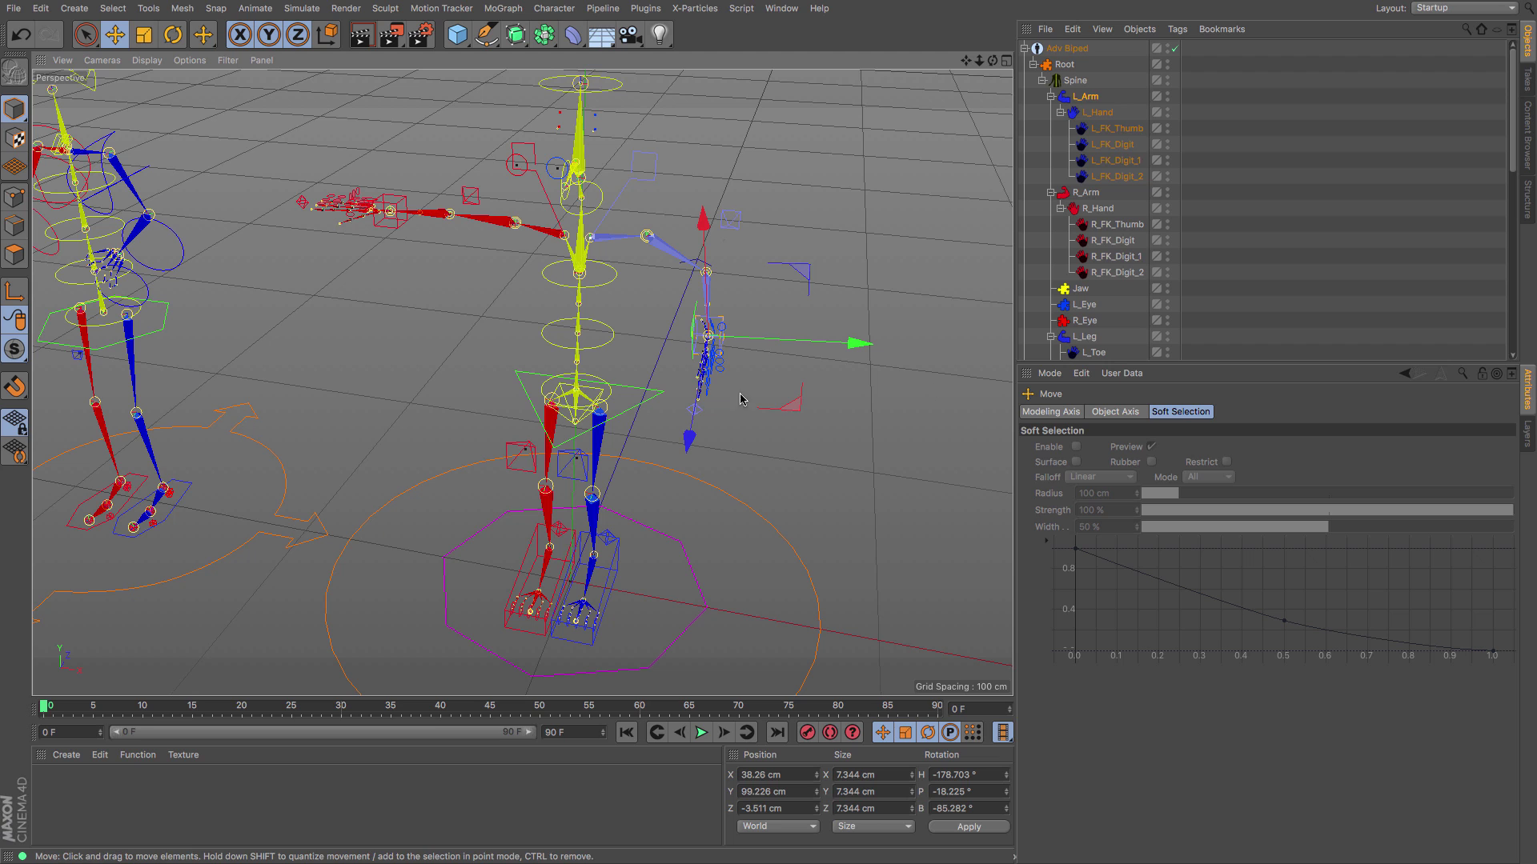
left_click(724, 376)
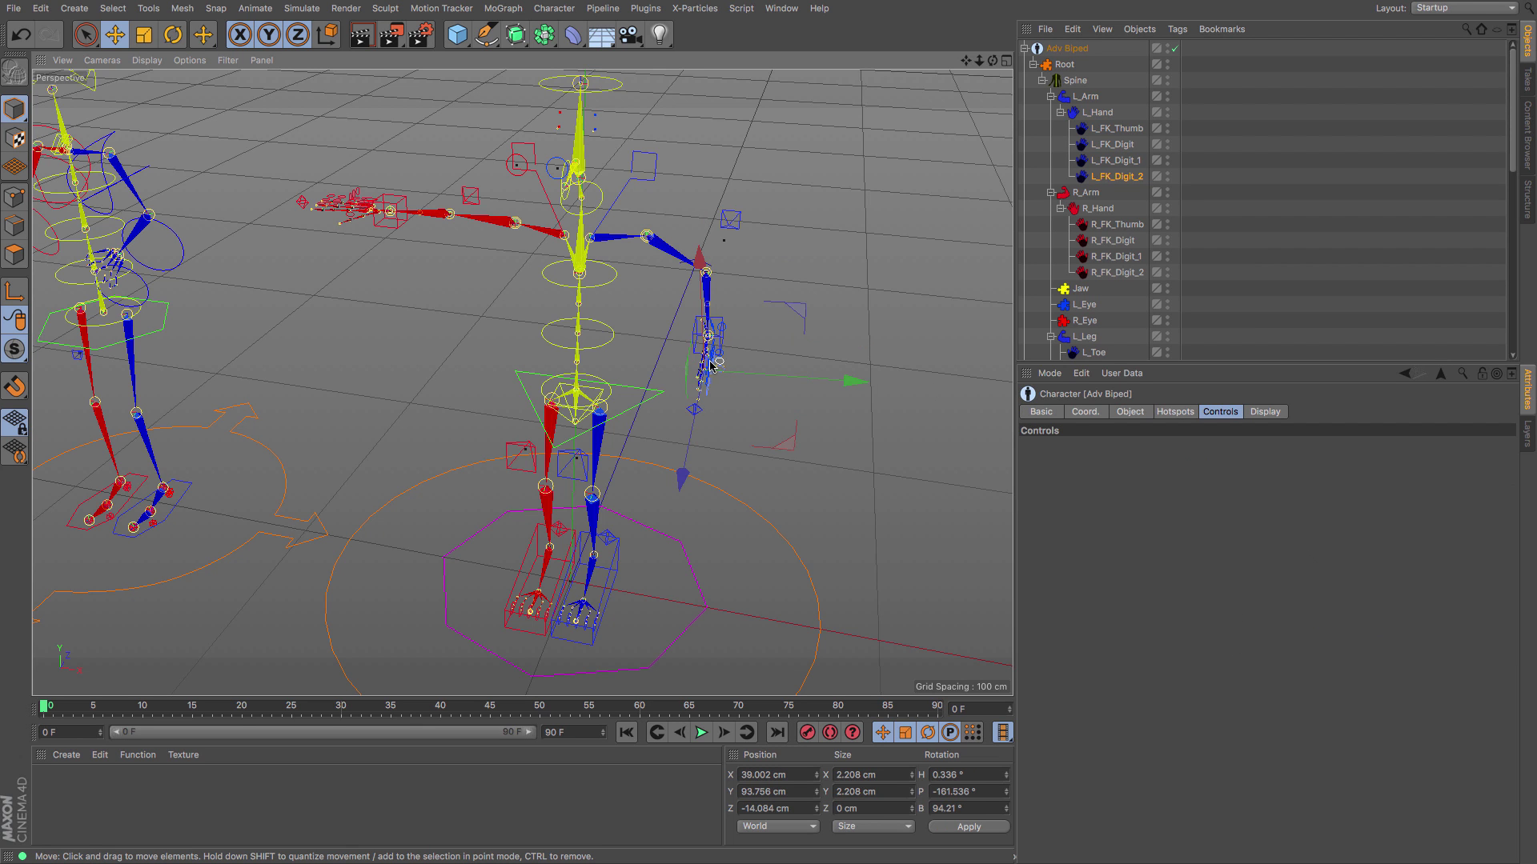
left_click(1098, 112)
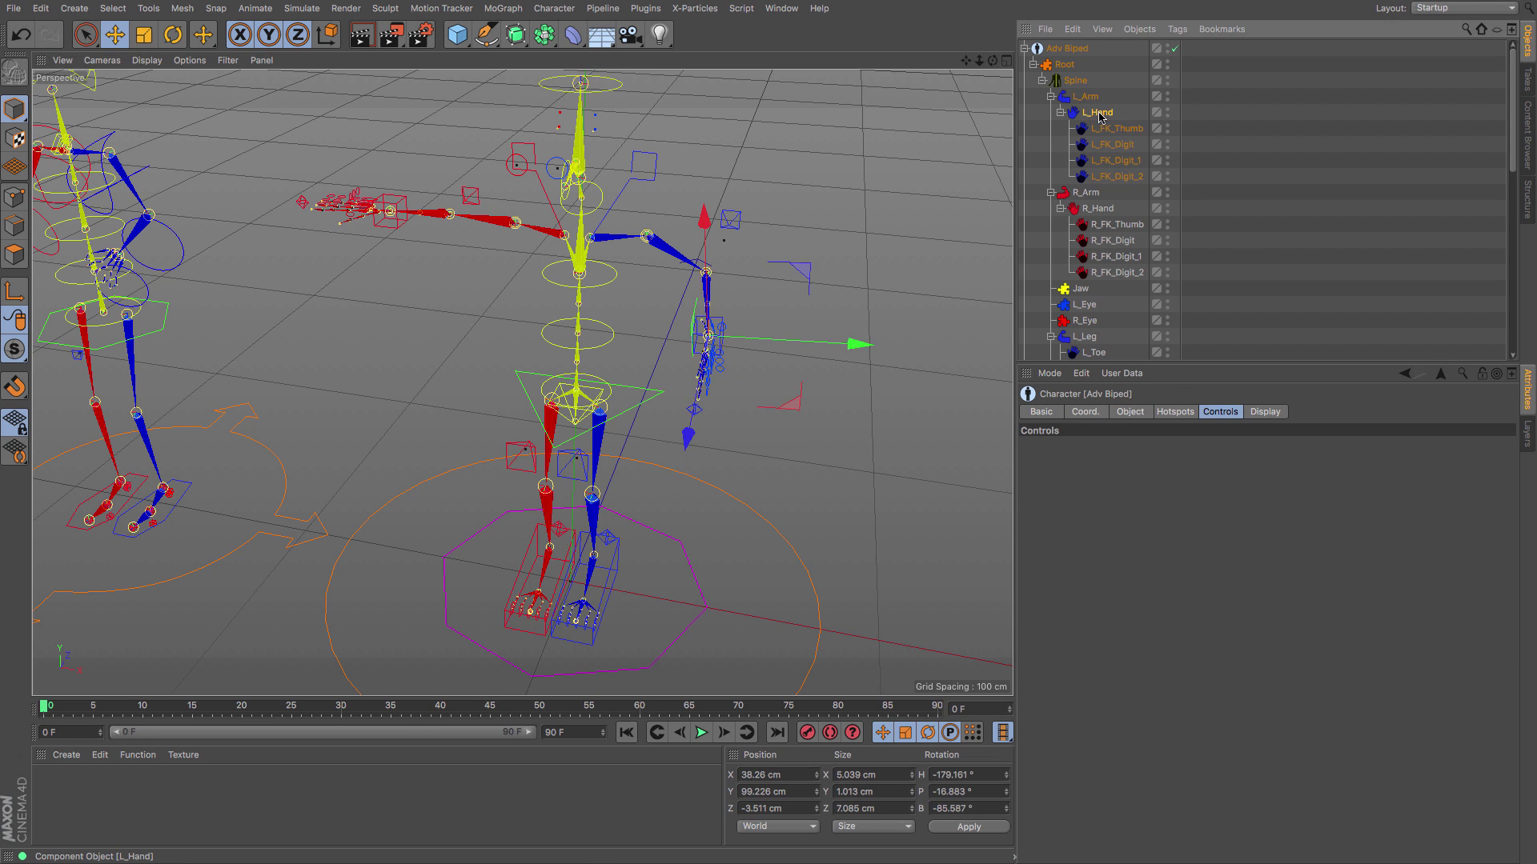
scroll(766, 395, "up", 7)
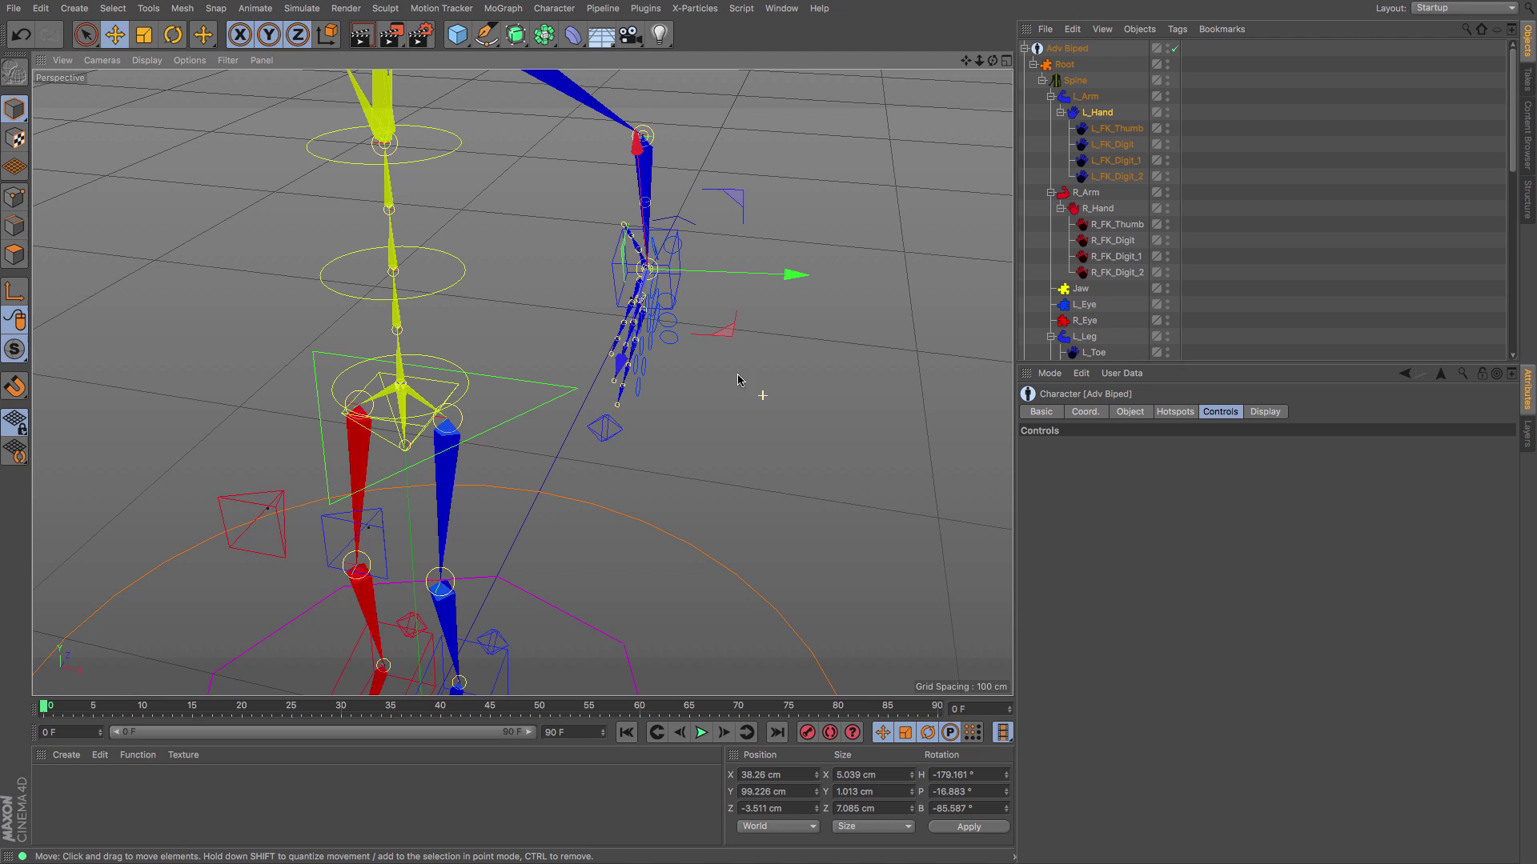
left_click(649, 352)
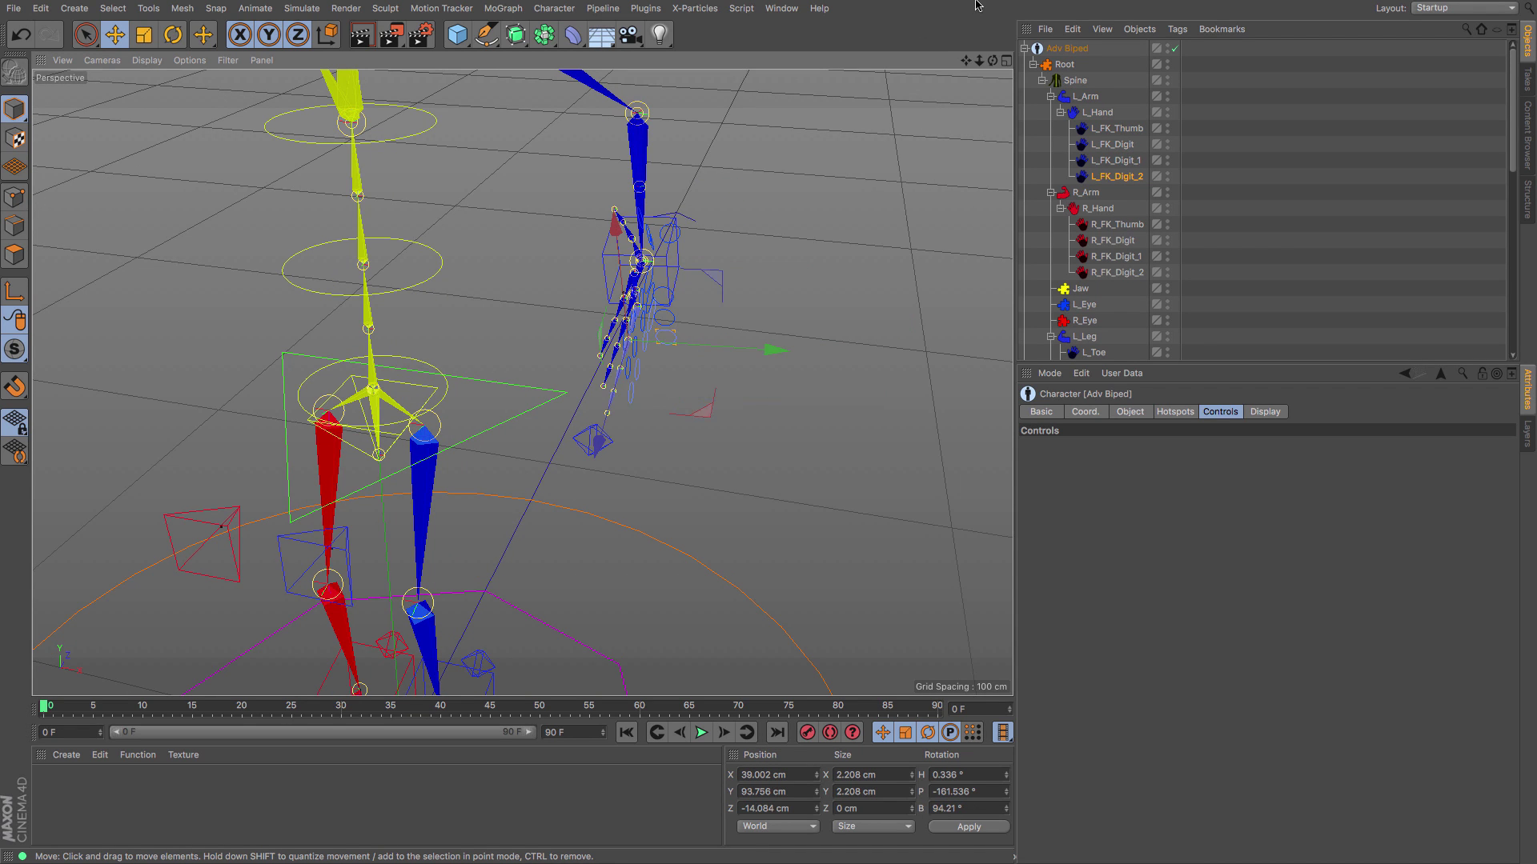
left_click_drag(993, 60, 956, 72)
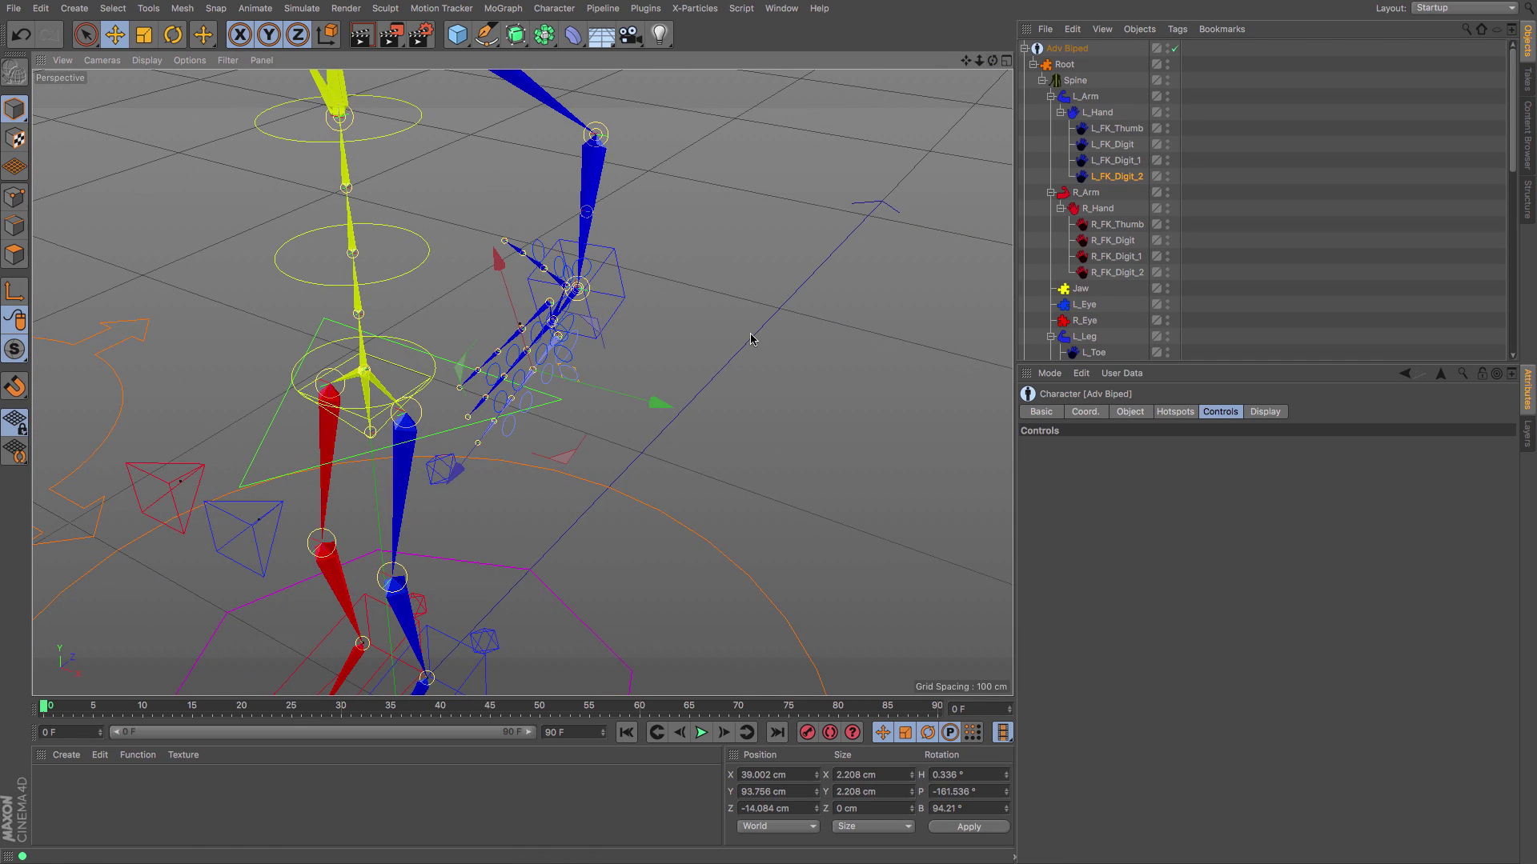
left_click(590, 276)
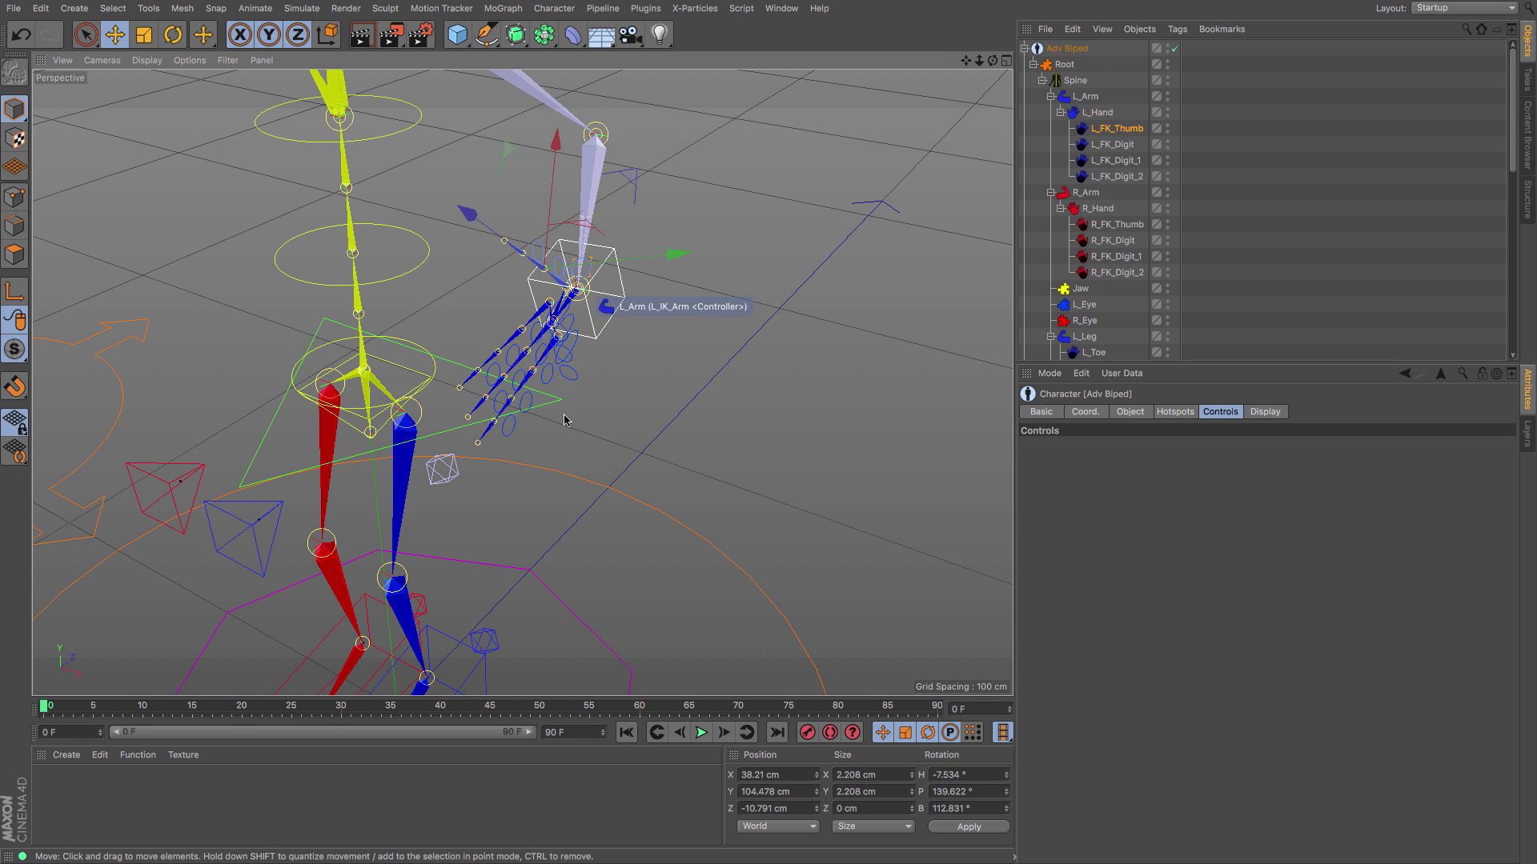
left_click(551, 380)
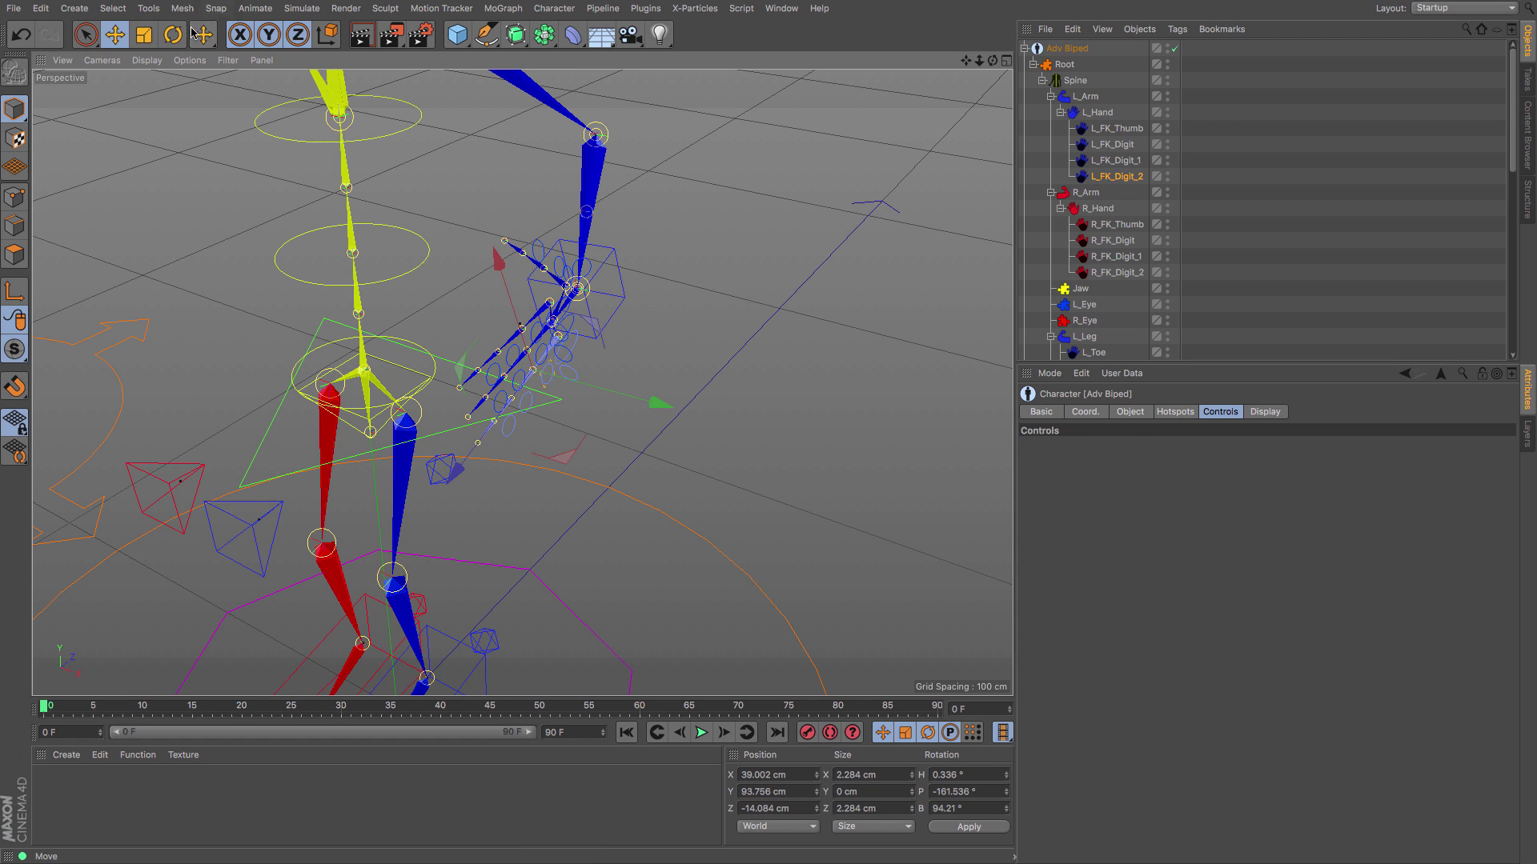
key("r")
mouse_move(582, 409)
left_mouse_down()
mouse_move(551, 429)
mouse_move(482, 430)
mouse_move(591, 401)
left_mouse_up()
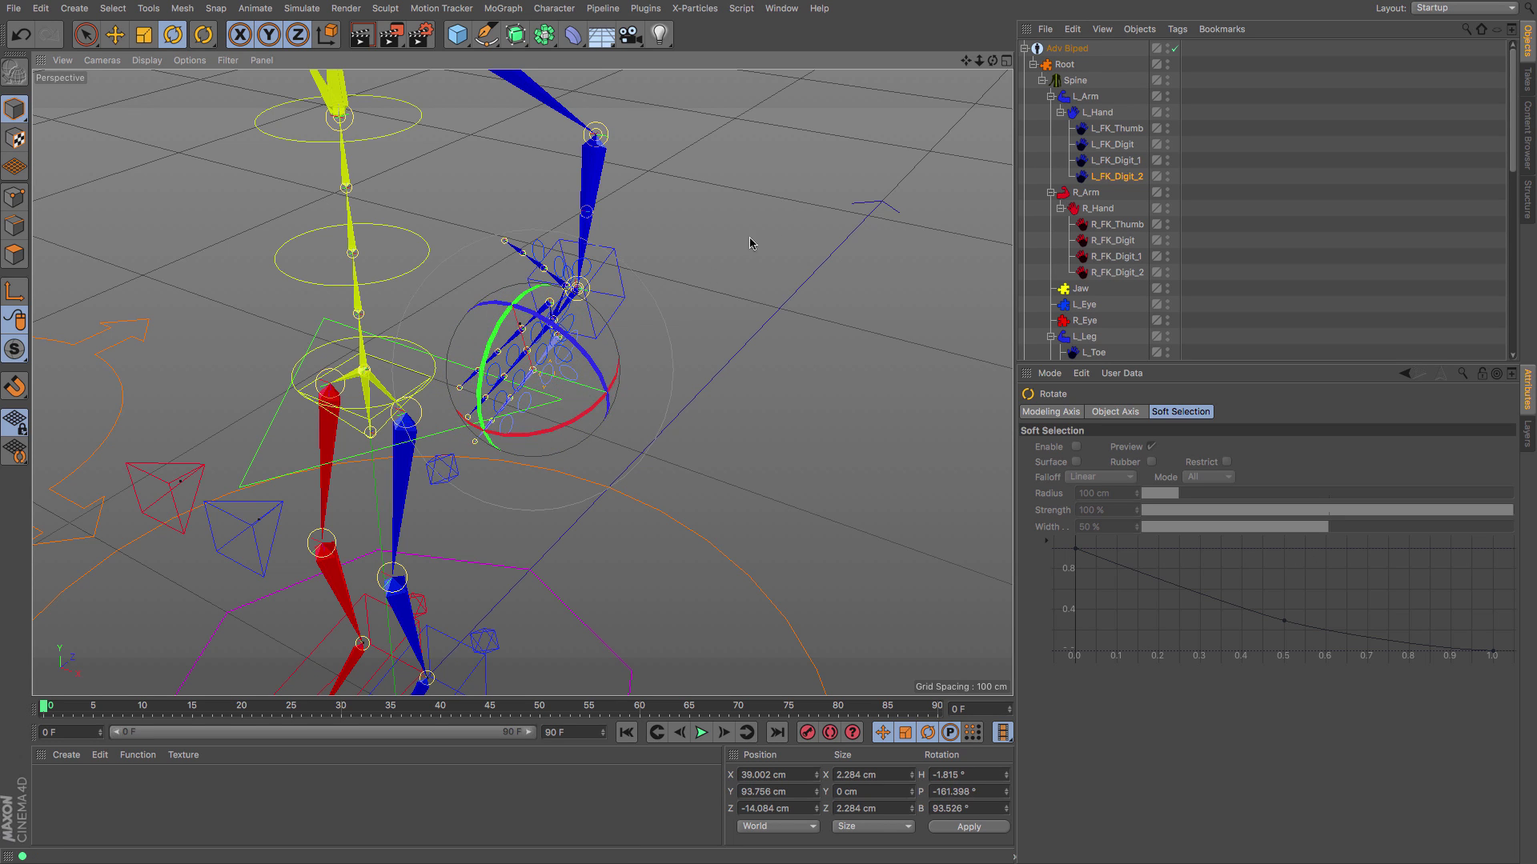
Return the Adv Biped character to Build mode with the L_Hand component selected
scroll(773, 216, "down", 2)
scroll(773, 221, "down", 4)
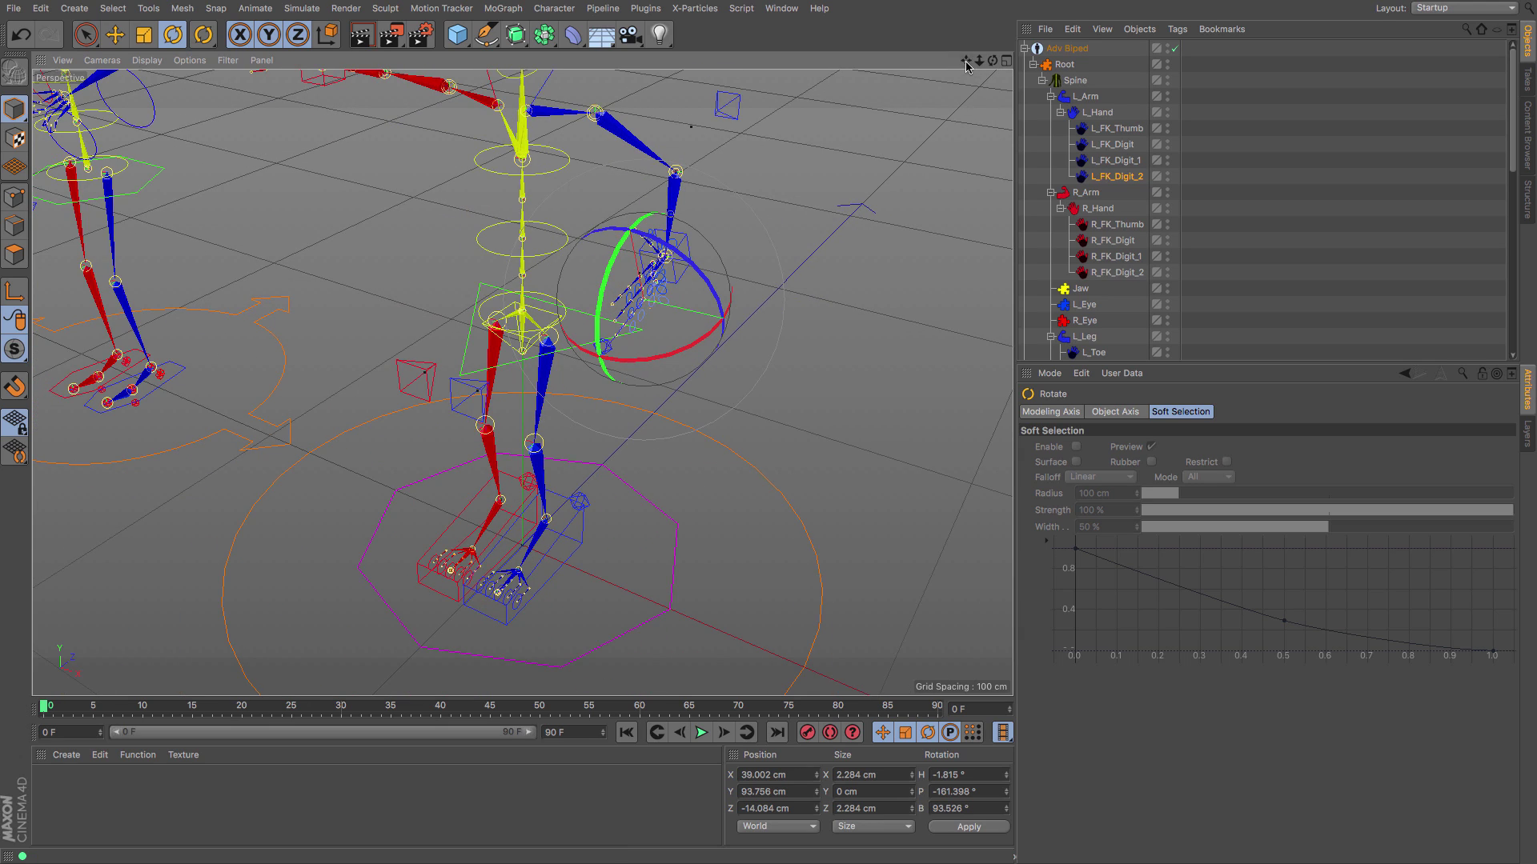
scroll(522, 382, "up", 4)
middle_click_drag(523, 383, 536, 425, "alt")
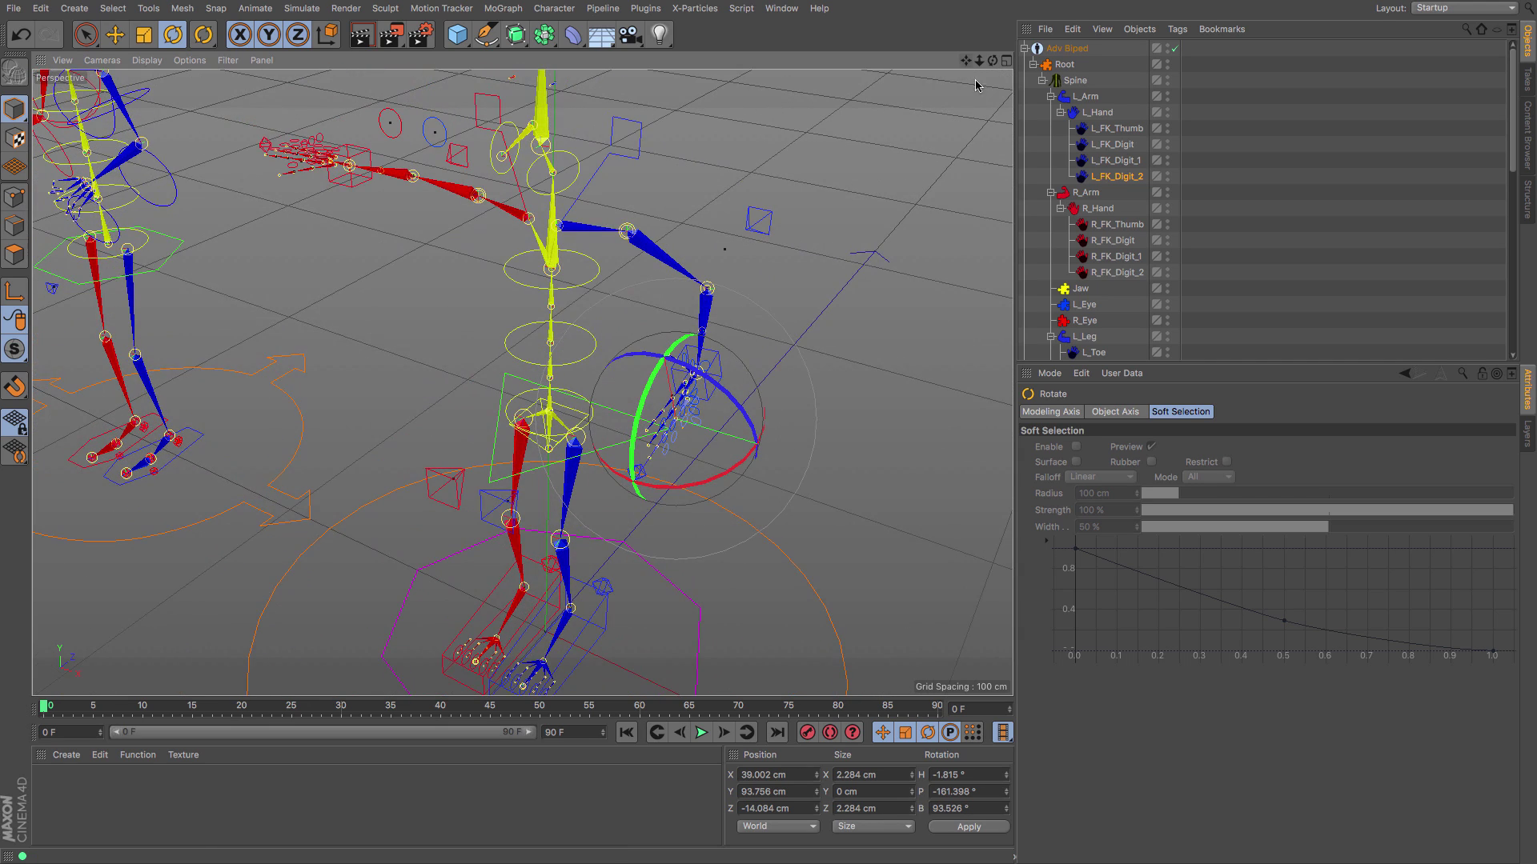
left_click(1099, 114)
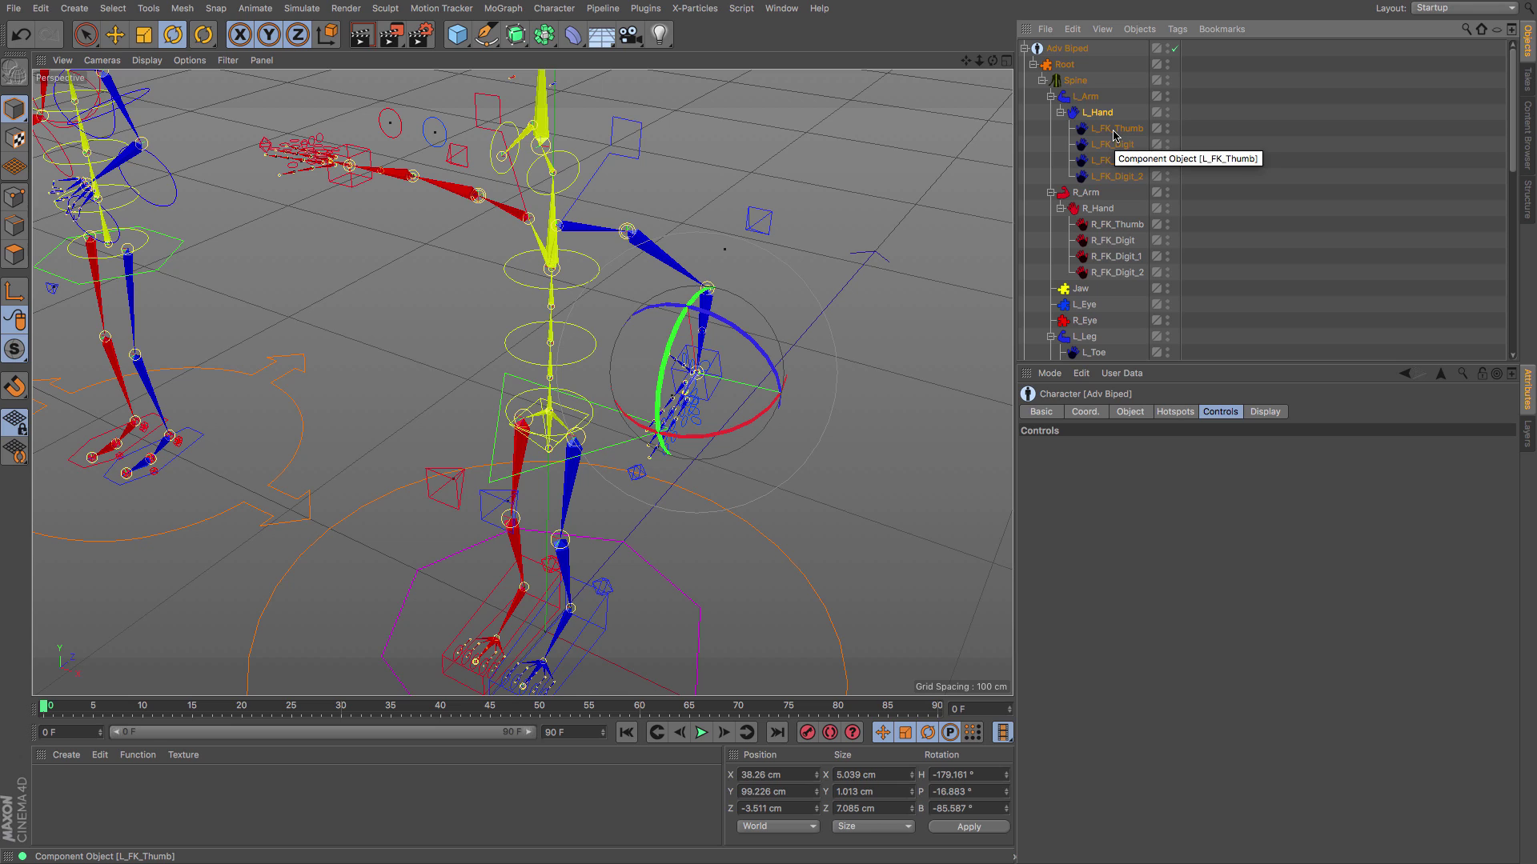
left_click(1116, 129)
left_click(1125, 177, "shift")
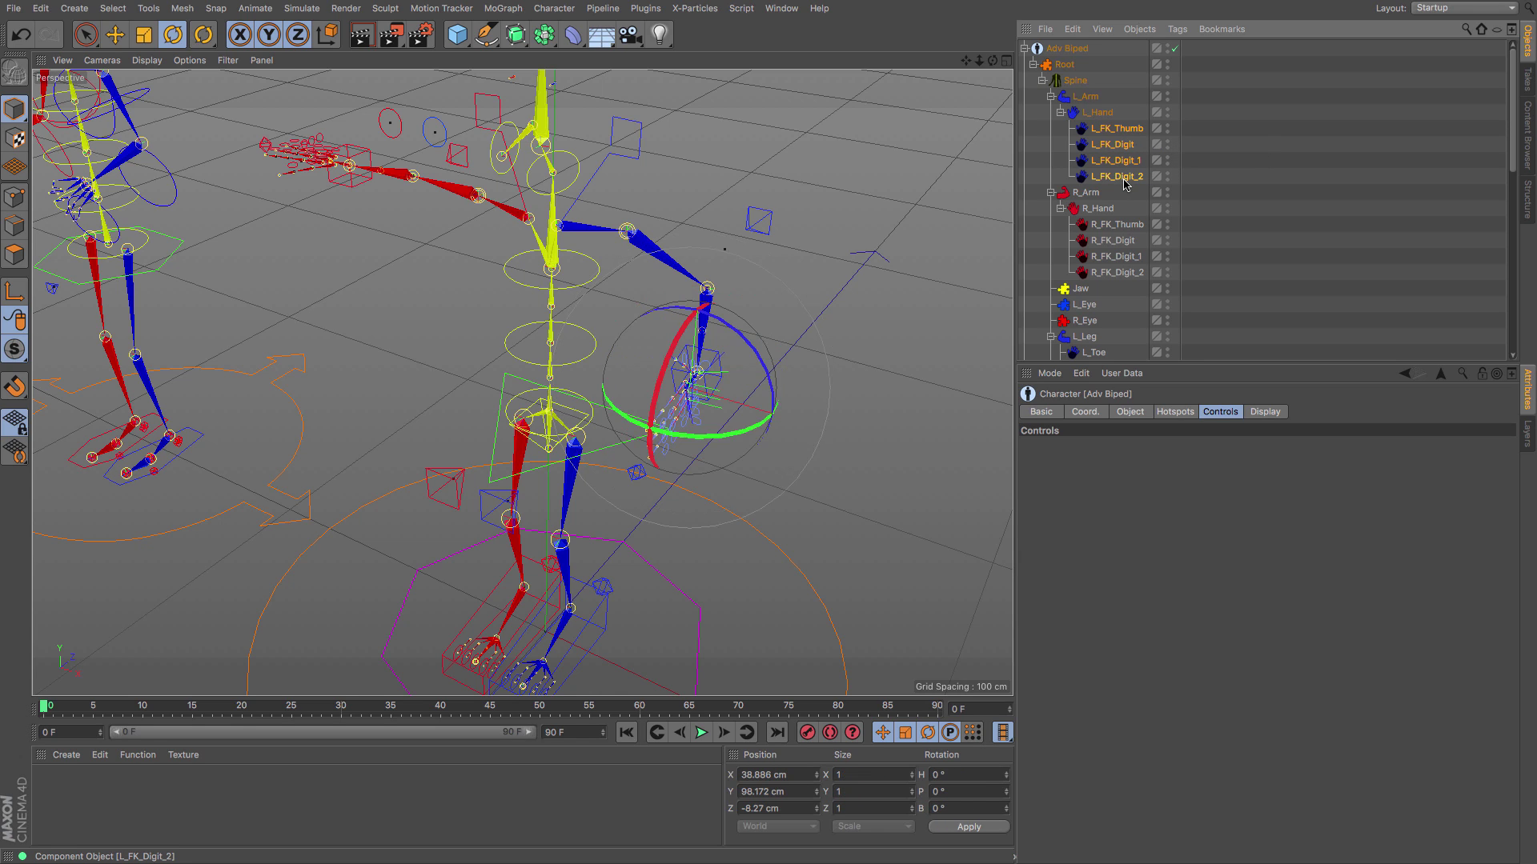
left_click(1099, 113)
left_click(1133, 413)
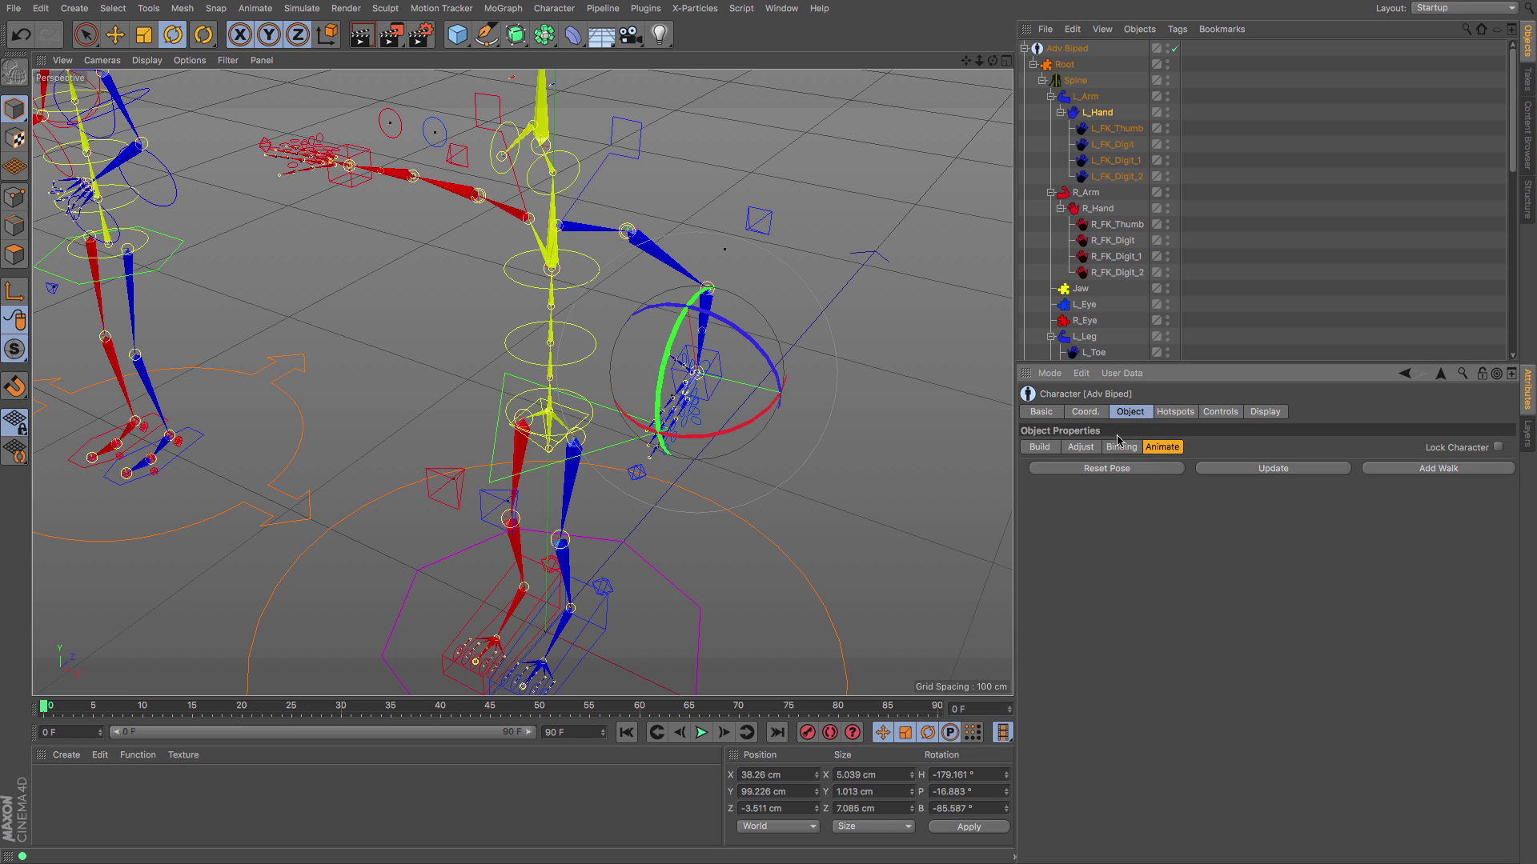
left_click(1040, 448)
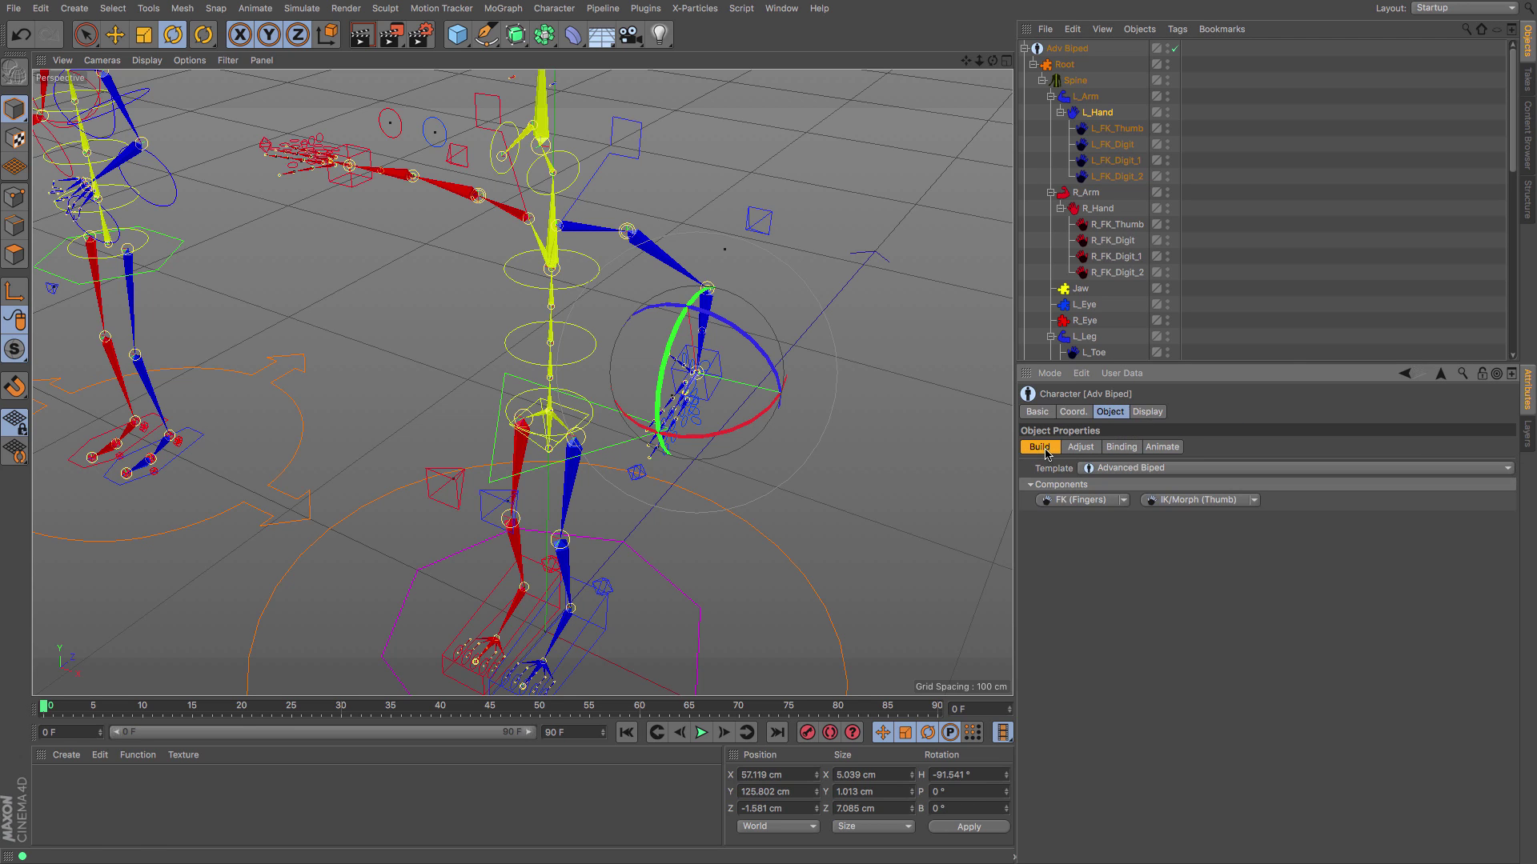
Delete the FK thumb and all three FK digit components from the left hand
left_click(1117, 128)
left_click(1124, 177, "shift")
key("Delete")
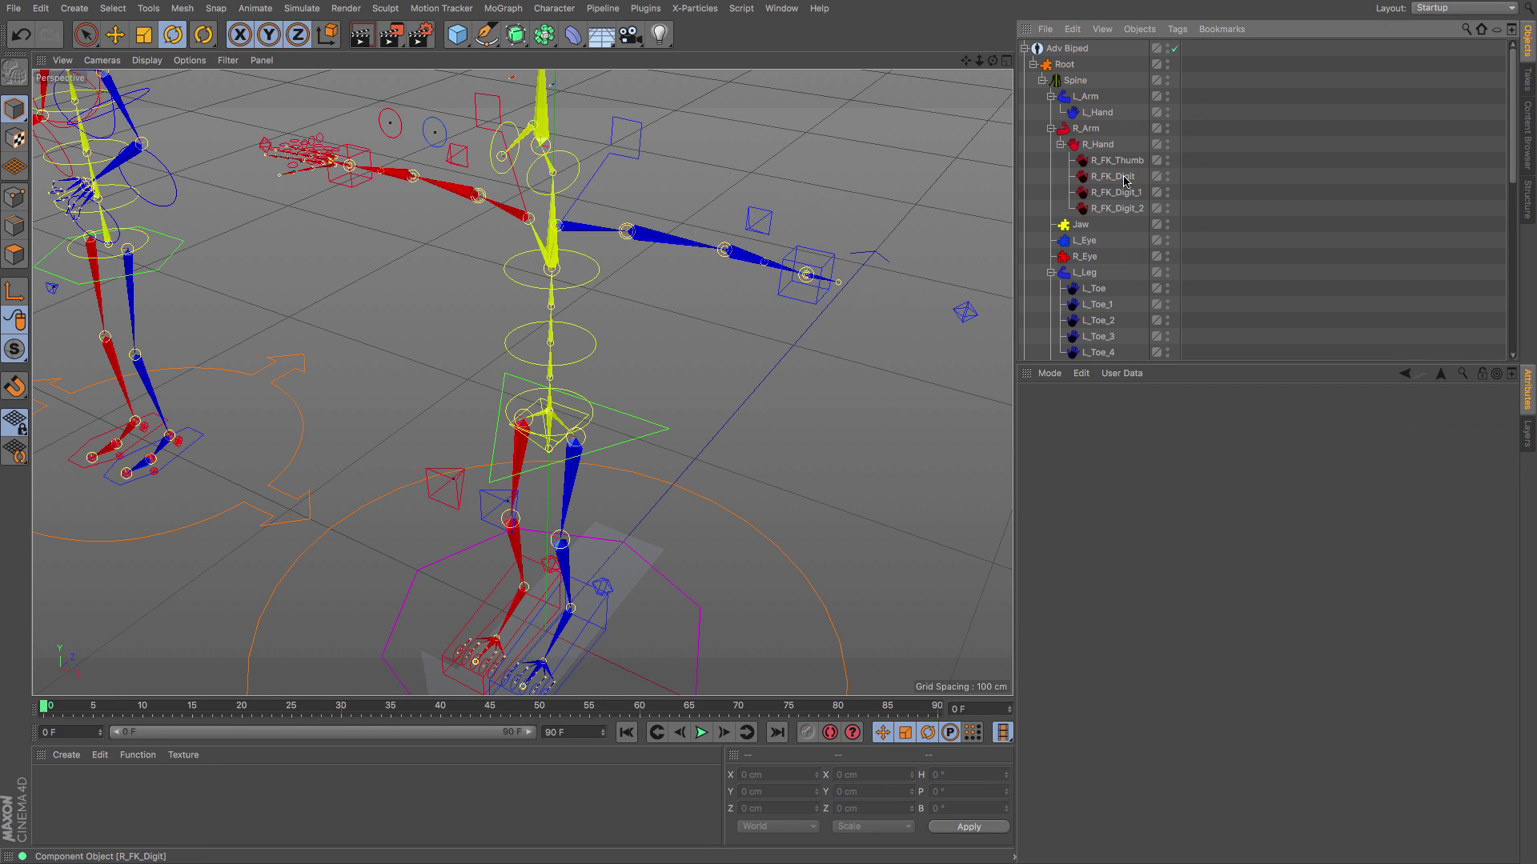
Add an IK/Morph (Thumb) and four IK/Morph (Finger) components to the left hand
left_click(1103, 116)
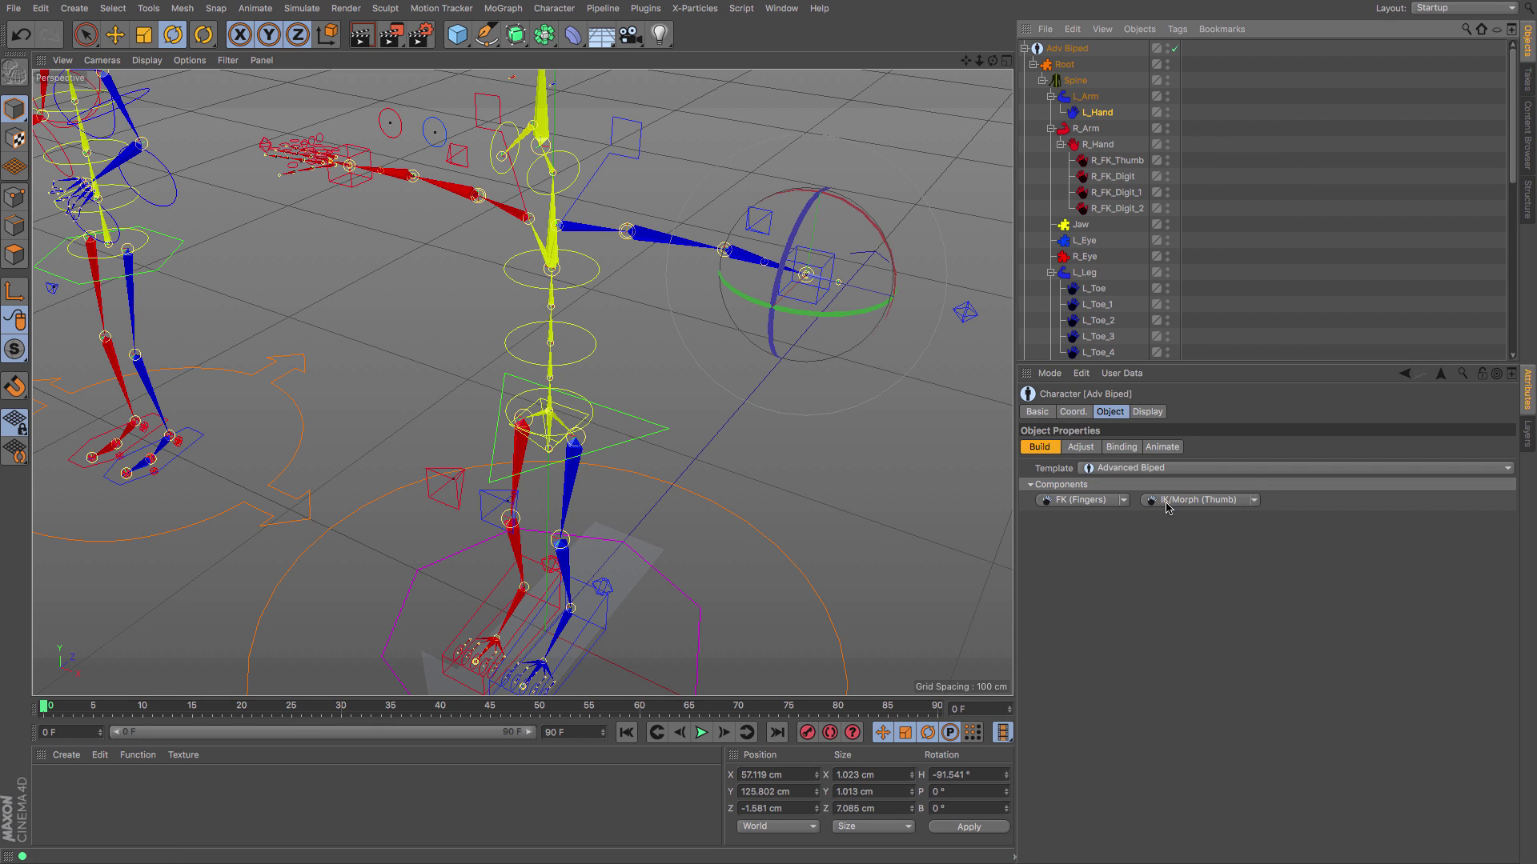
left_click(1124, 500)
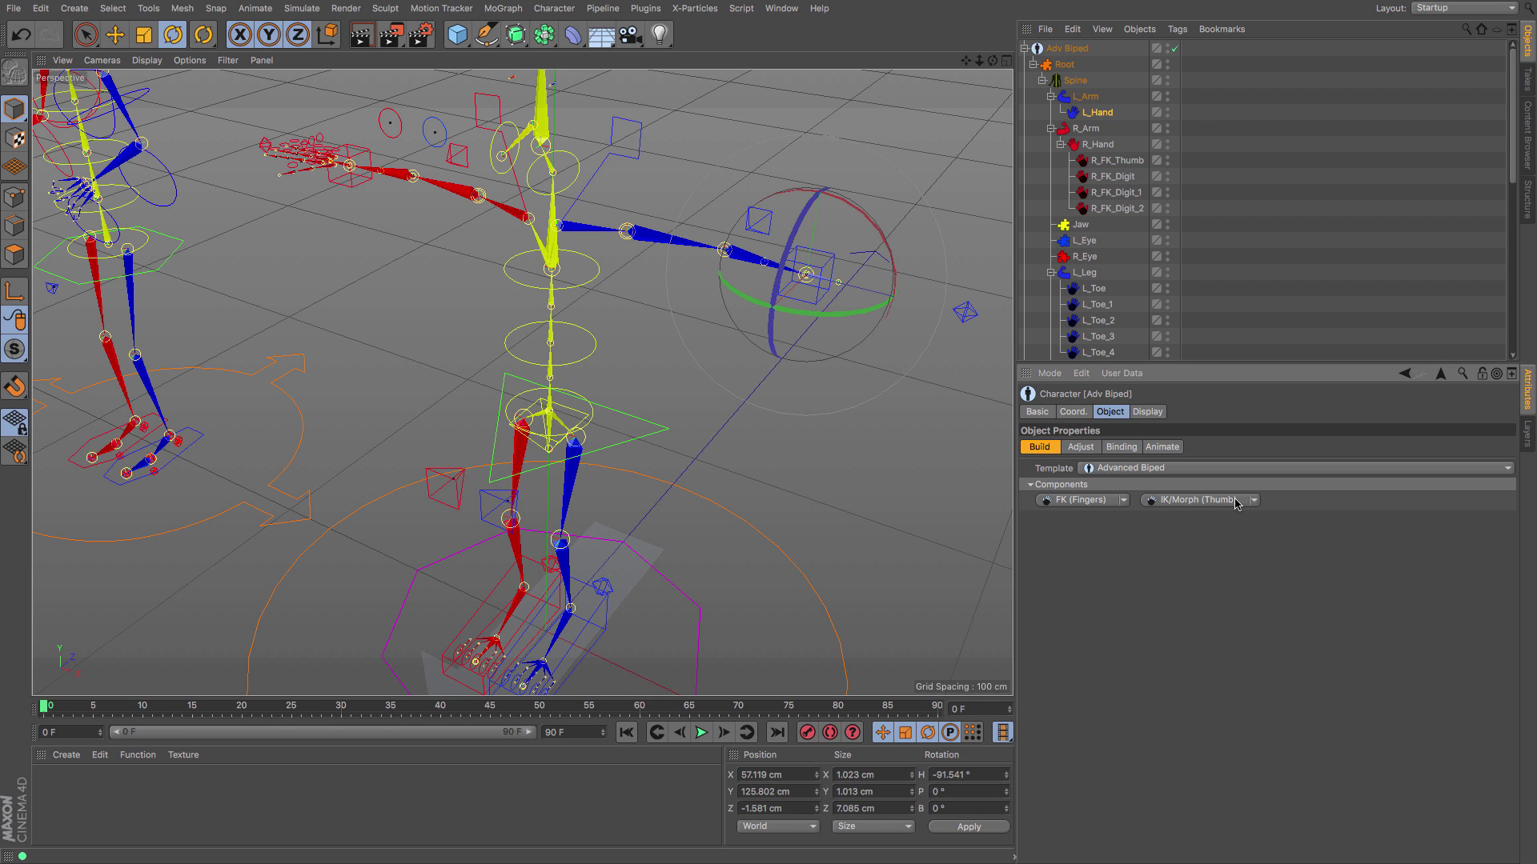
left_click(1235, 502)
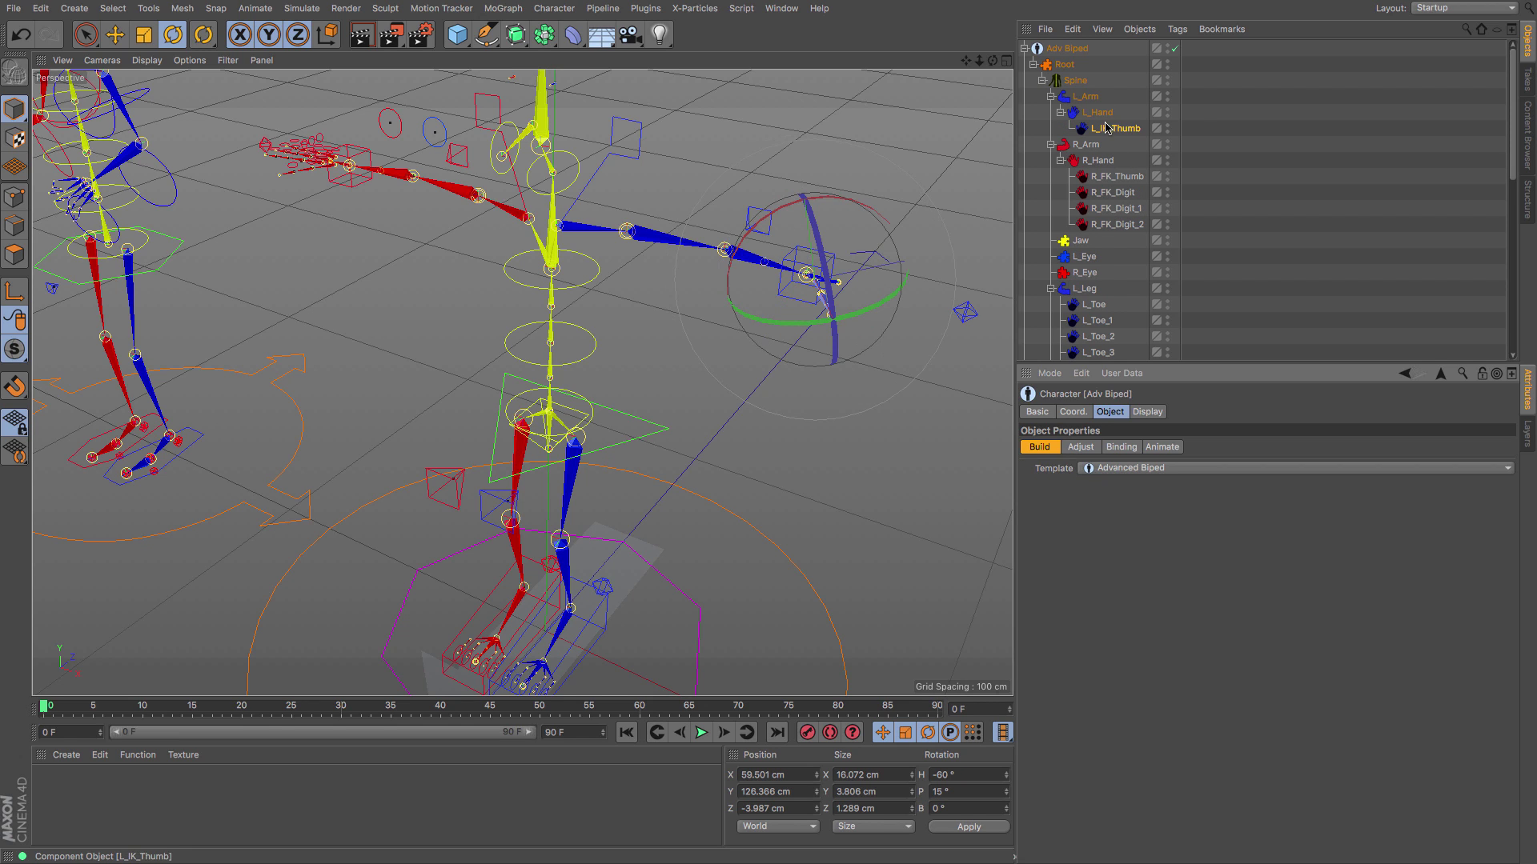
left_click(1254, 501)
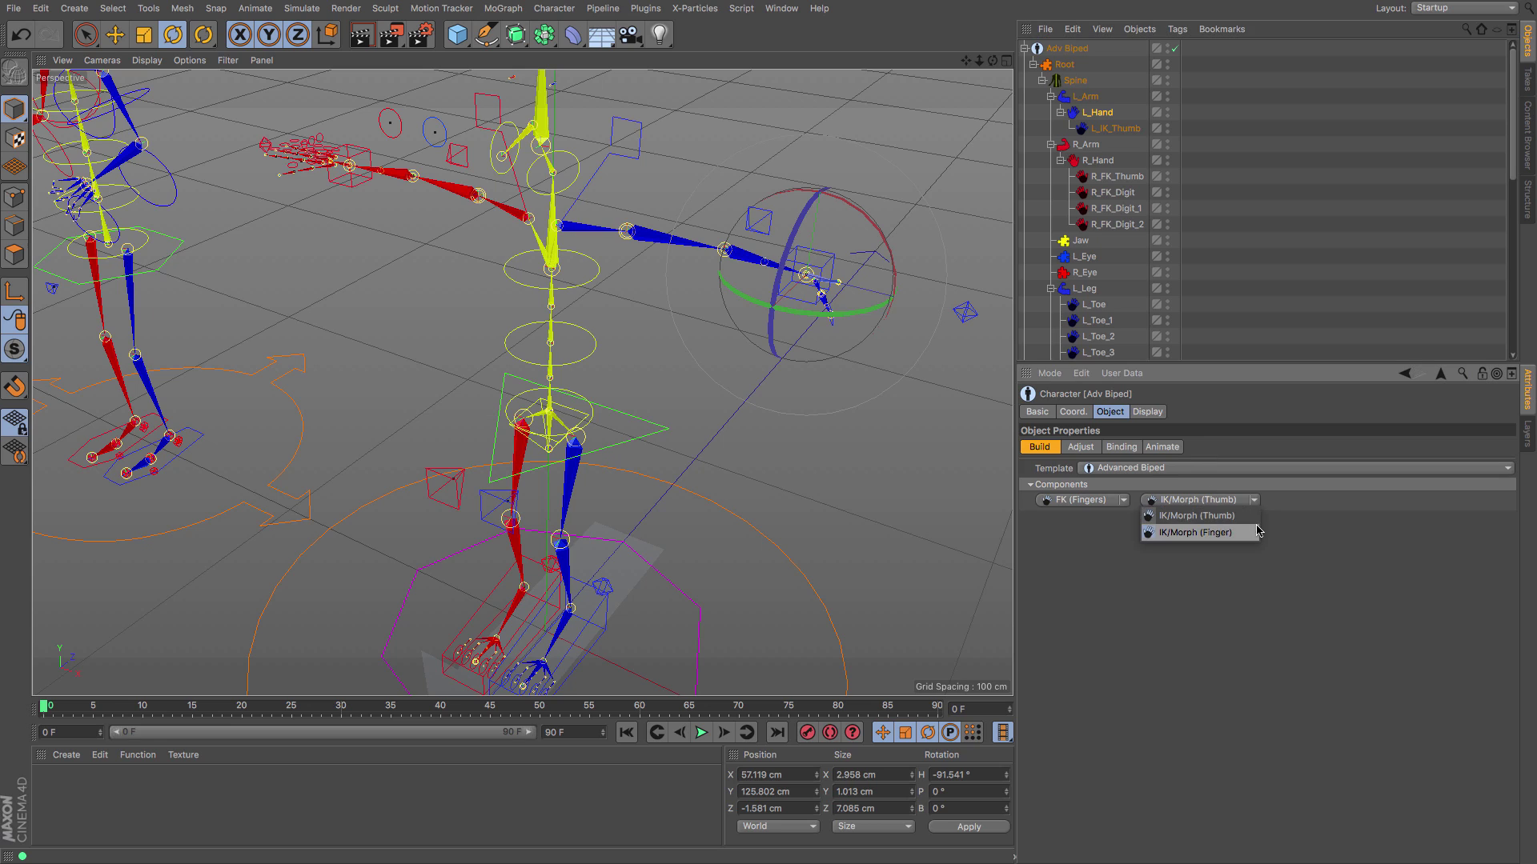
left_click(1197, 532)
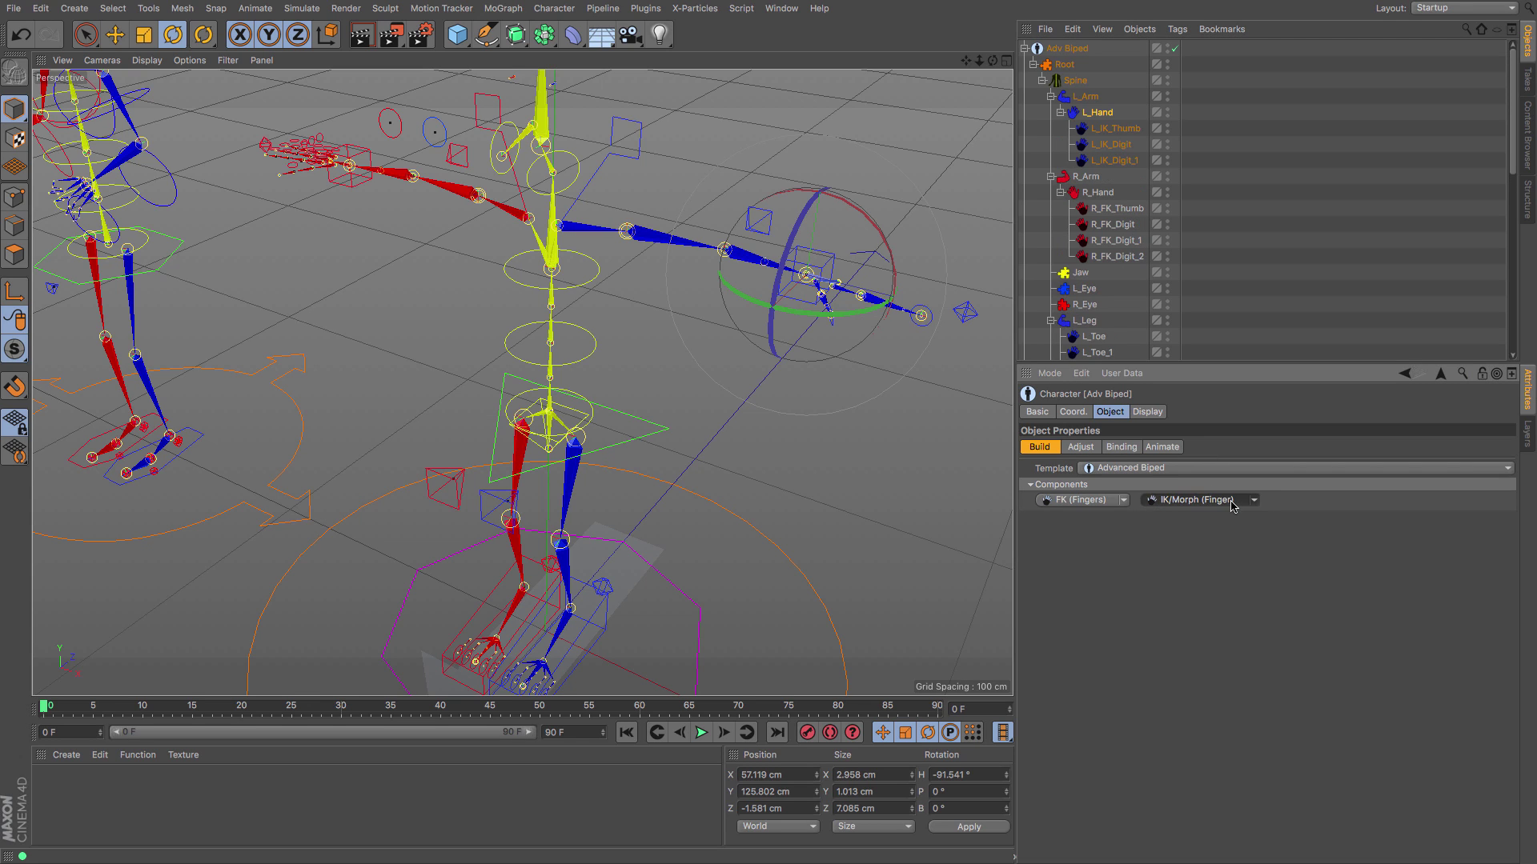
left_click(1231, 501)
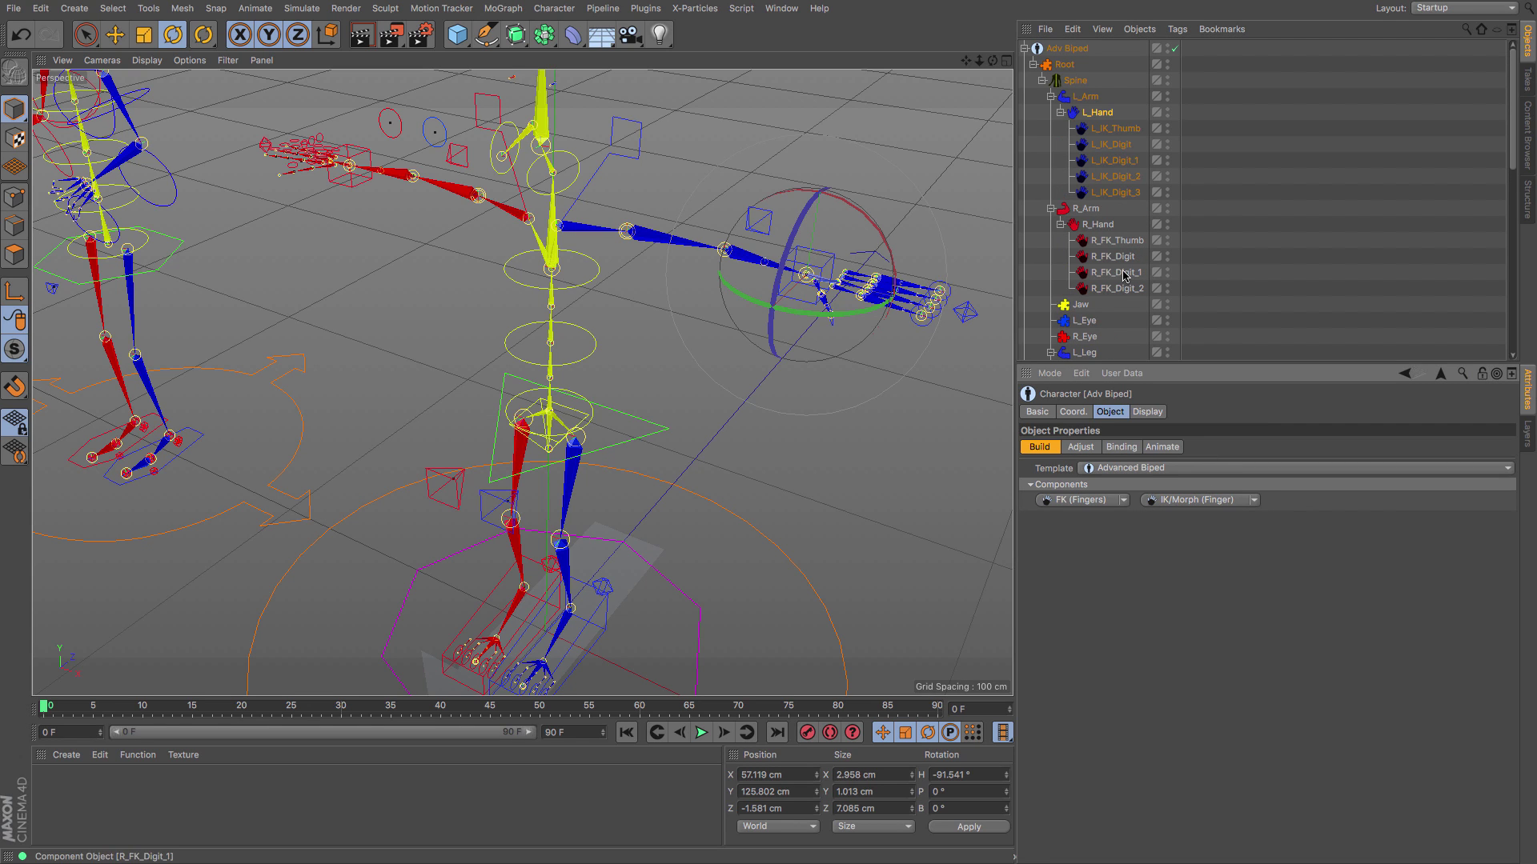
Switch the Adv Biped character to Animate mode and display the control sliders for the left hand's IK digits
left_click(1160, 447)
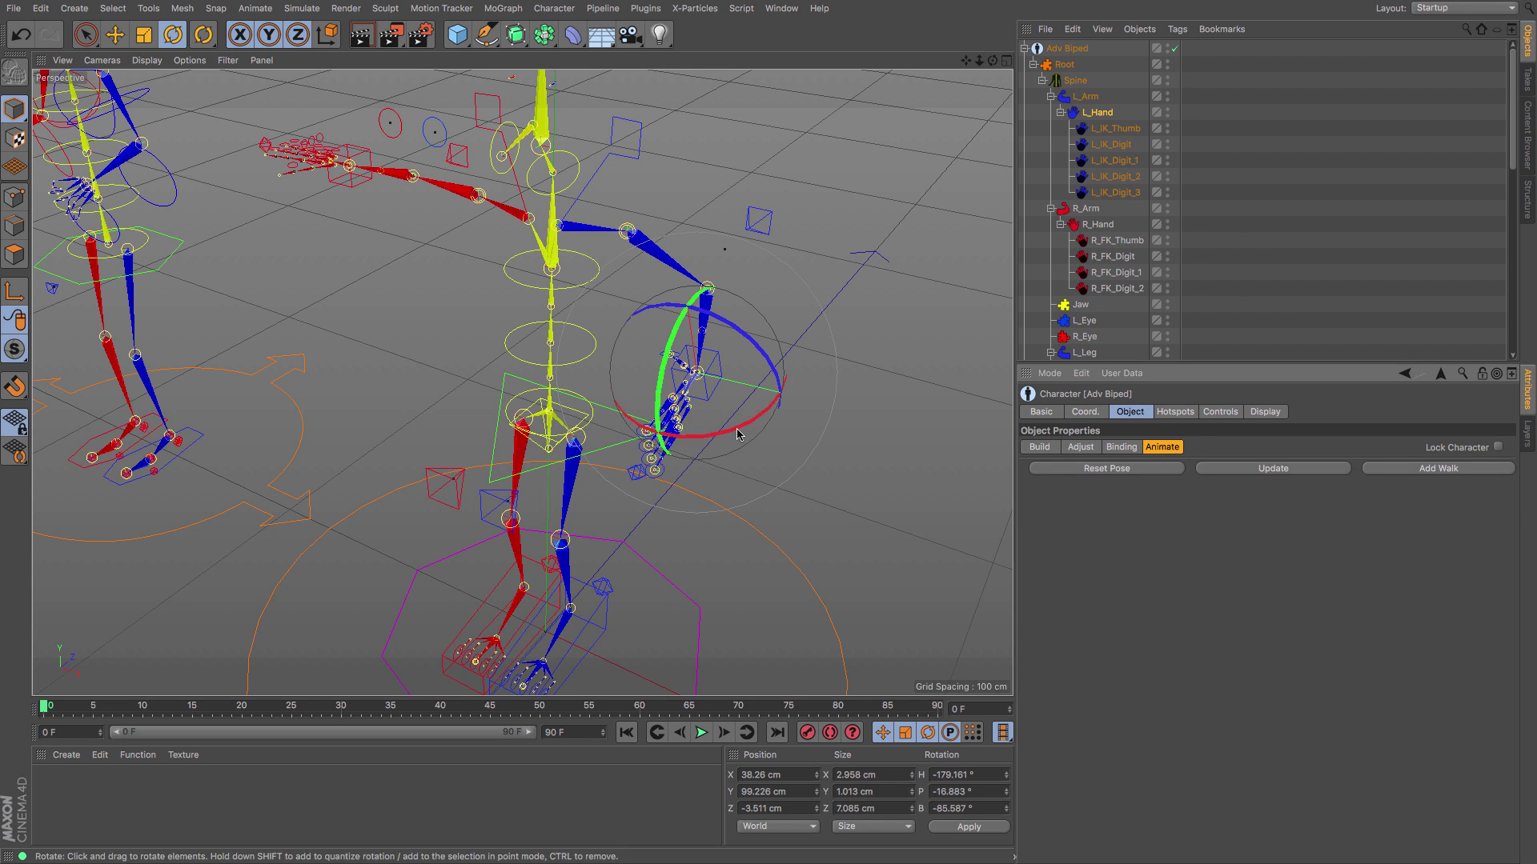
right_click_drag(739, 429, 1239, 449, "alt")
left_click(1220, 412)
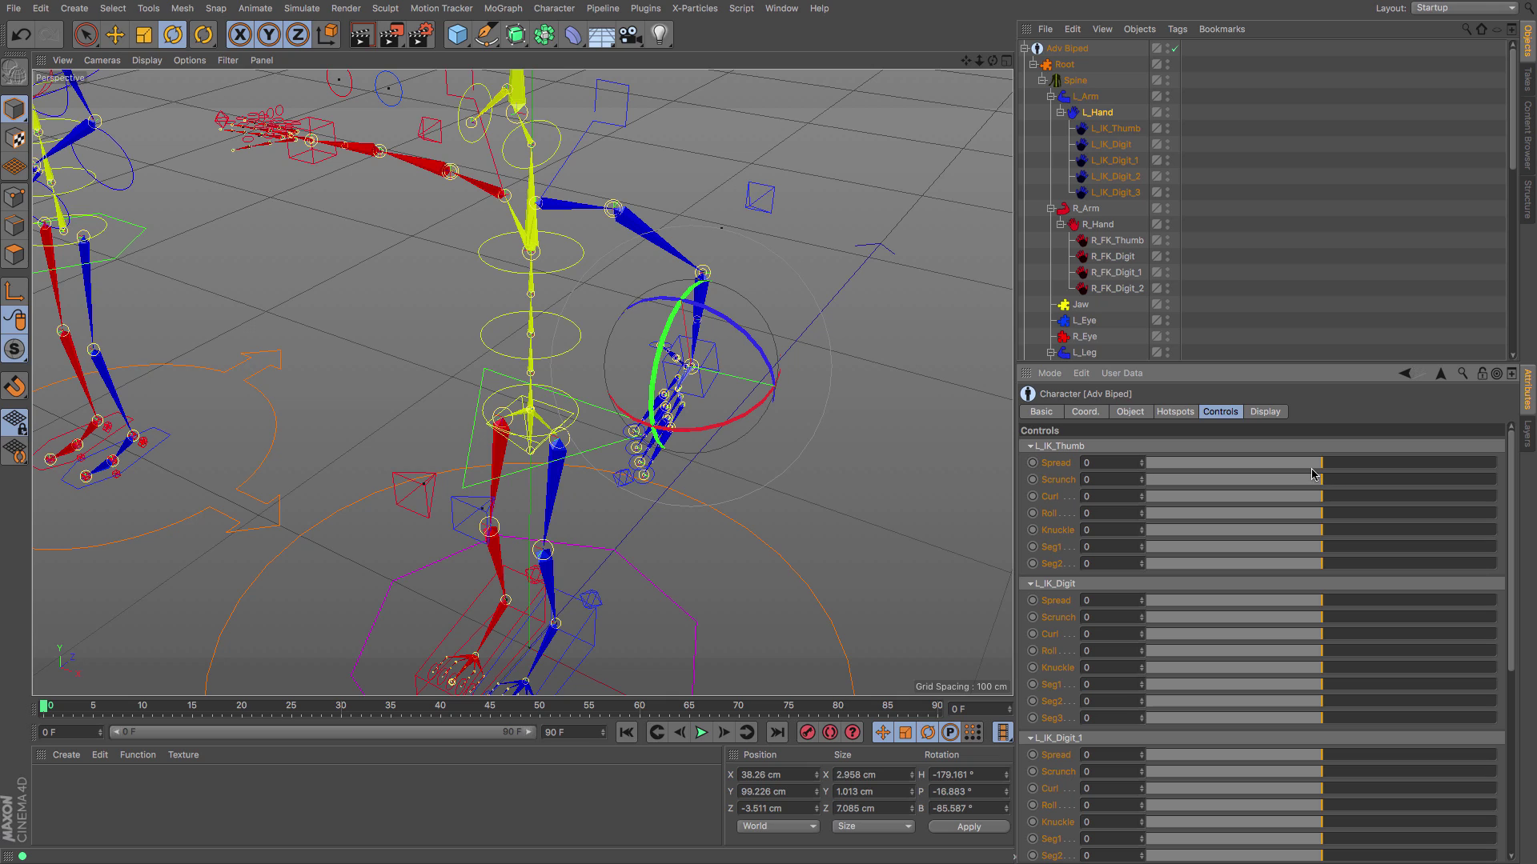
Set L_IK_Thumb's Spread to -20 and Scrunch to -1, and L_IK_Digit's Scrunch to -5 and Curl to -1
mouse_move(1323, 469)
left_mouse_down()
mouse_move(1452, 470)
mouse_move(1291, 485)
mouse_move(1480, 482)
mouse_move(1325, 492)
left_mouse_up()
mouse_move(1355, 686)
left_mouse_down()
mouse_move(1400, 686)
mouse_move(1323, 688)
mouse_move(1401, 707)
mouse_move(1323, 709)
left_mouse_up()
mouse_move(1327, 641)
left_mouse_down()
mouse_move(1443, 638)
mouse_move(1308, 640)
mouse_move(1321, 656)
mouse_move(1489, 628)
mouse_move(1163, 651)
mouse_move(1313, 654)
left_mouse_up()
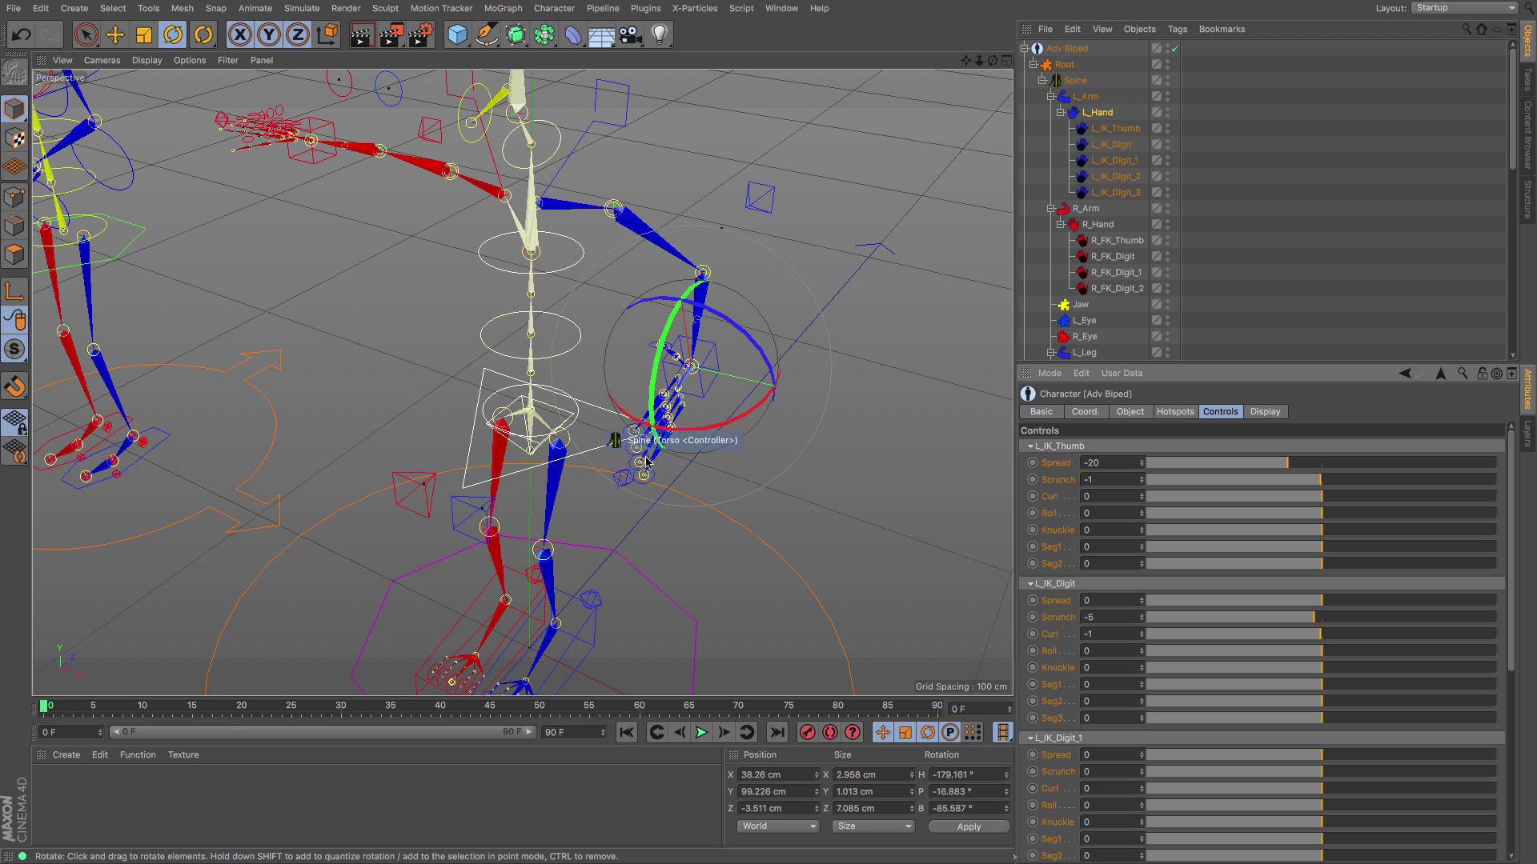
Select the L_IK_Leg controller at the left foot and set its Knee Twist and Foot Roll to -1
scroll(726, 336, "down", 5)
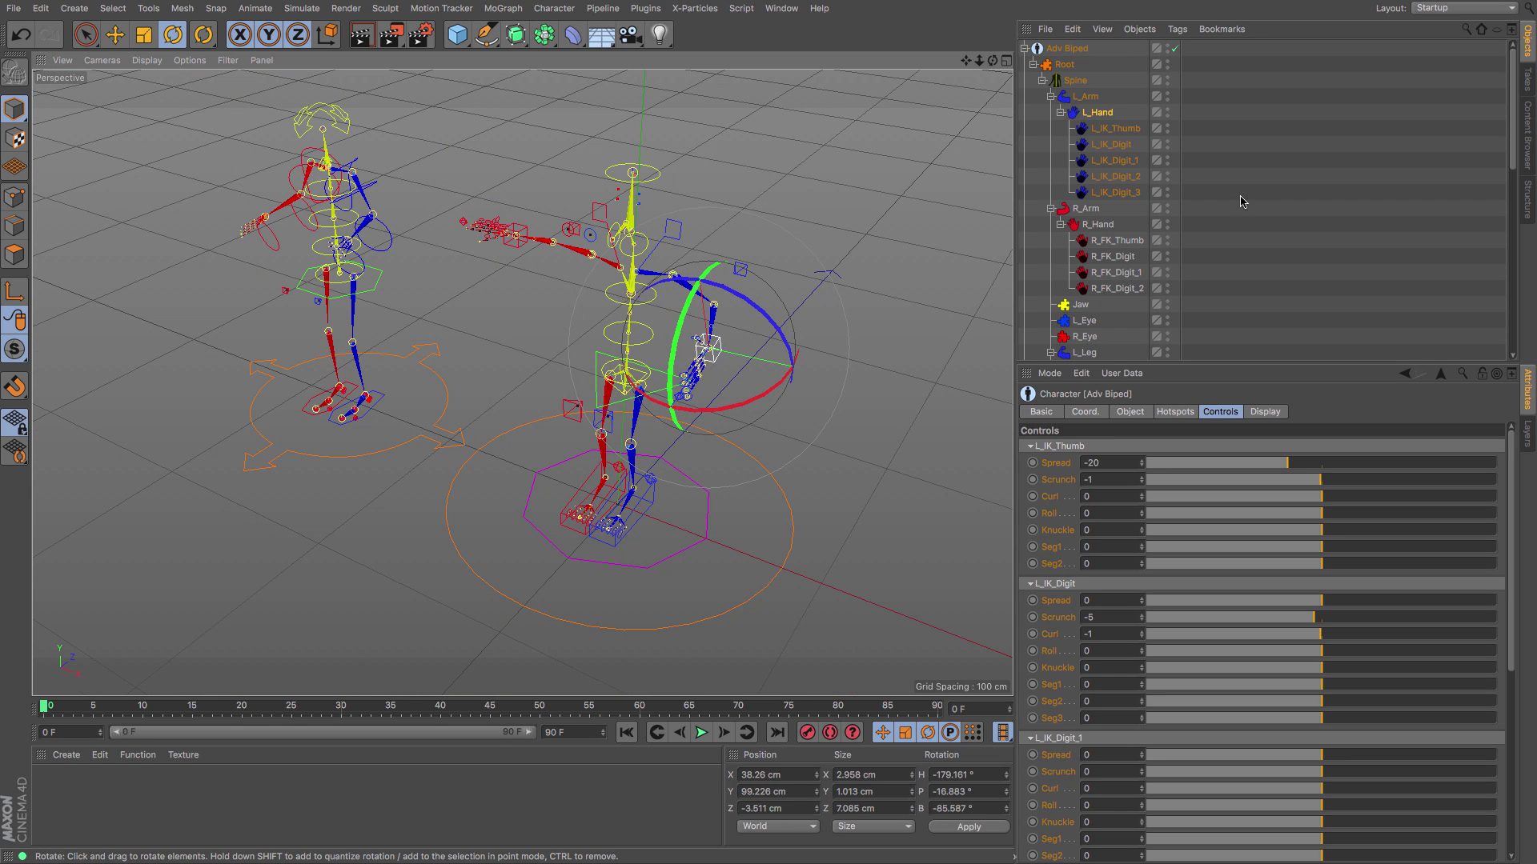
left_click(646, 507)
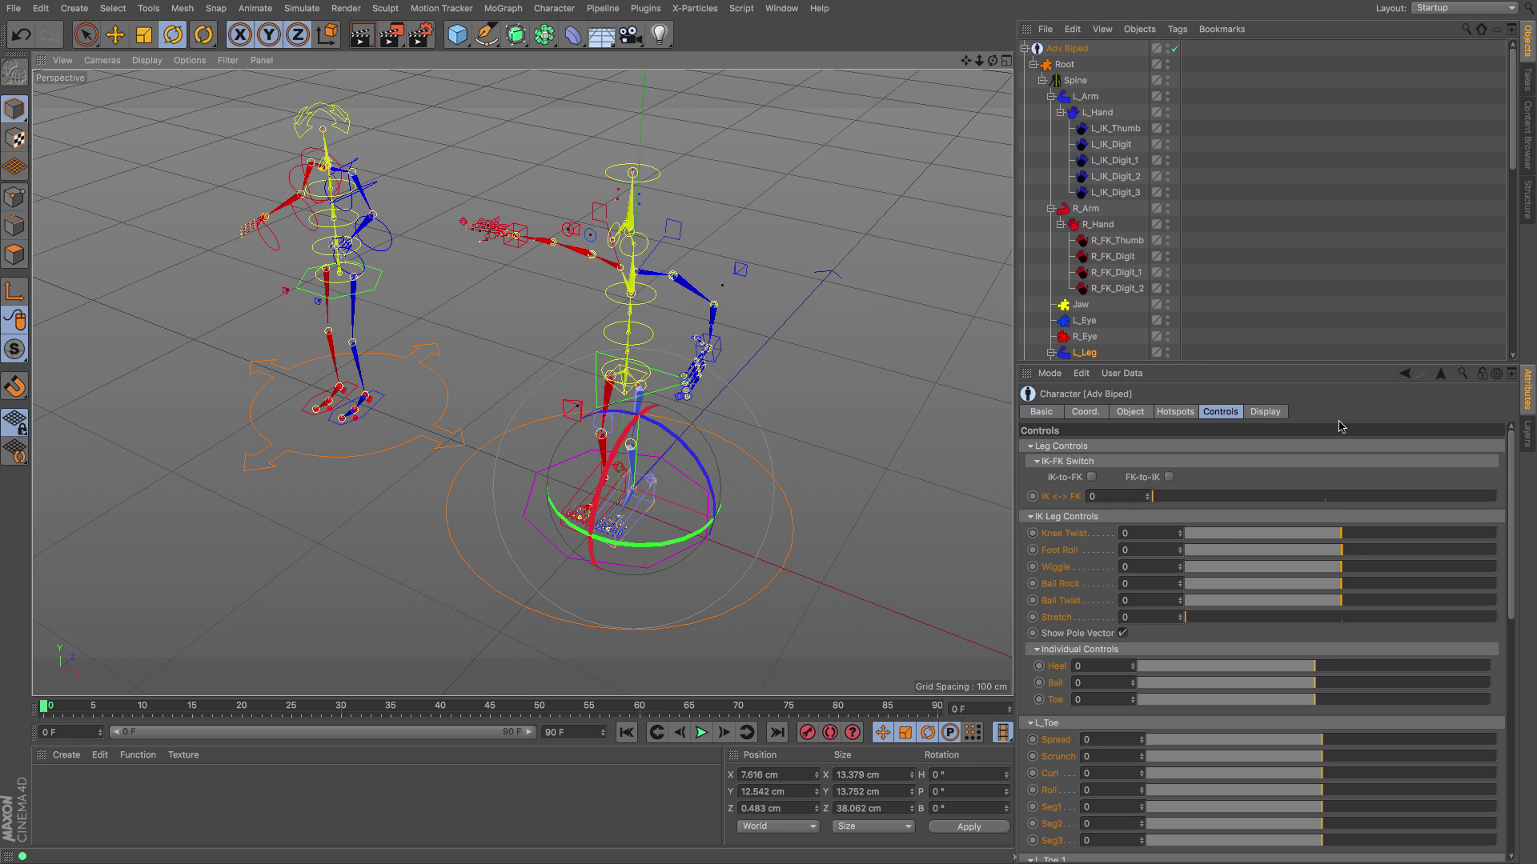
mouse_move(1340, 536)
left_mouse_down()
mouse_move(1393, 536)
mouse_move(1316, 535)
mouse_move(1341, 560)
mouse_move(1458, 553)
mouse_move(1345, 556)
left_mouse_up()
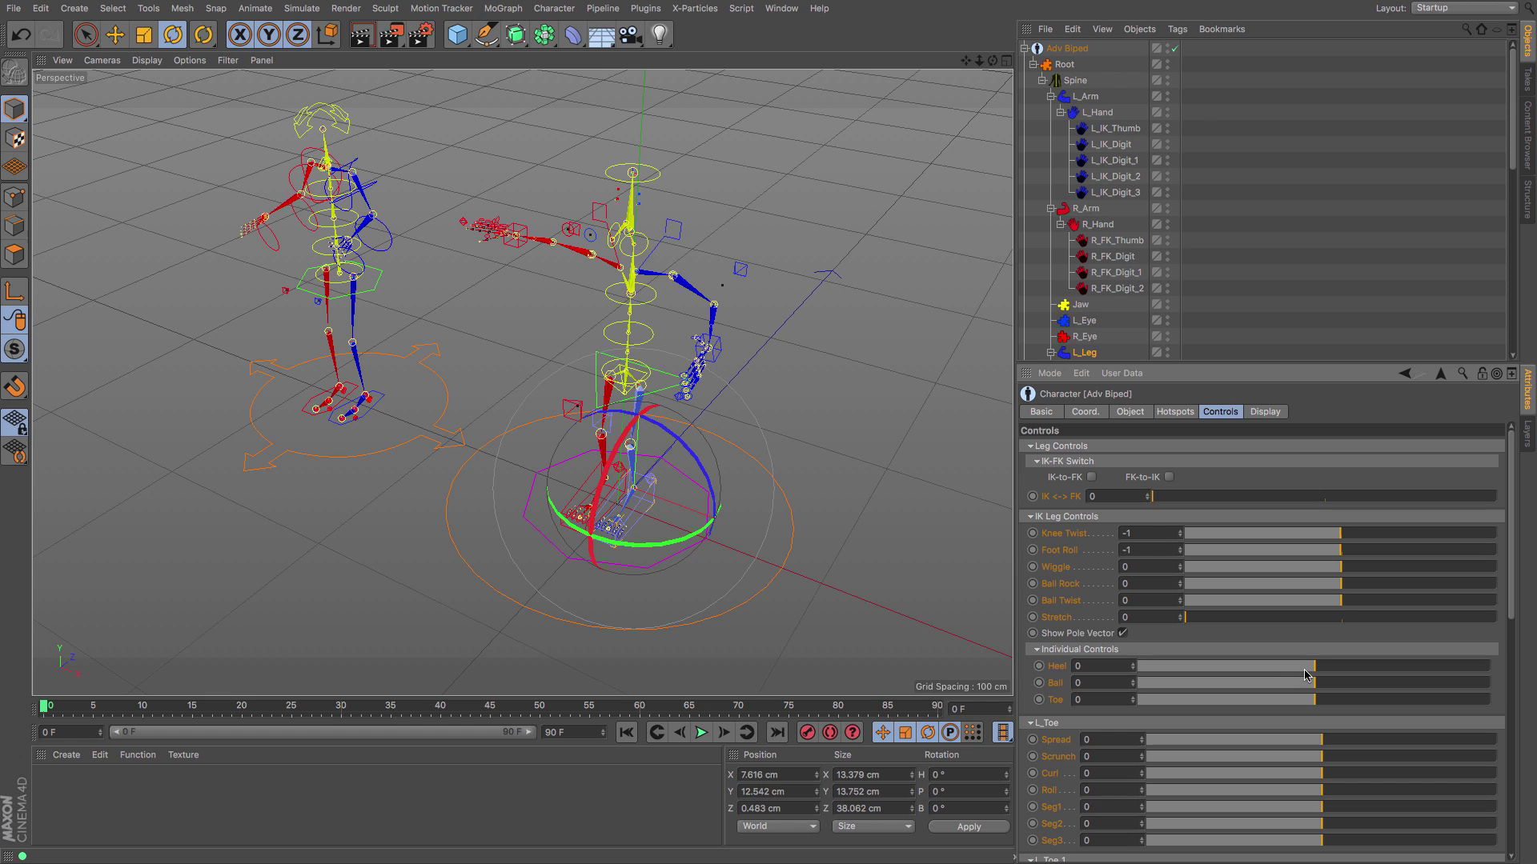
Try the left leg's individual foot and toe controls, leaving Heel at -1, and deselect the leg controller
mouse_move(1313, 670)
left_mouse_down()
mouse_move(1389, 670)
mouse_move(1268, 670)
mouse_move(1317, 682)
left_mouse_up()
mouse_move(1320, 743)
left_mouse_down()
mouse_move(1417, 742)
mouse_move(1322, 755)
left_mouse_up()
left_click_drag(1314, 675, 1311, 675)
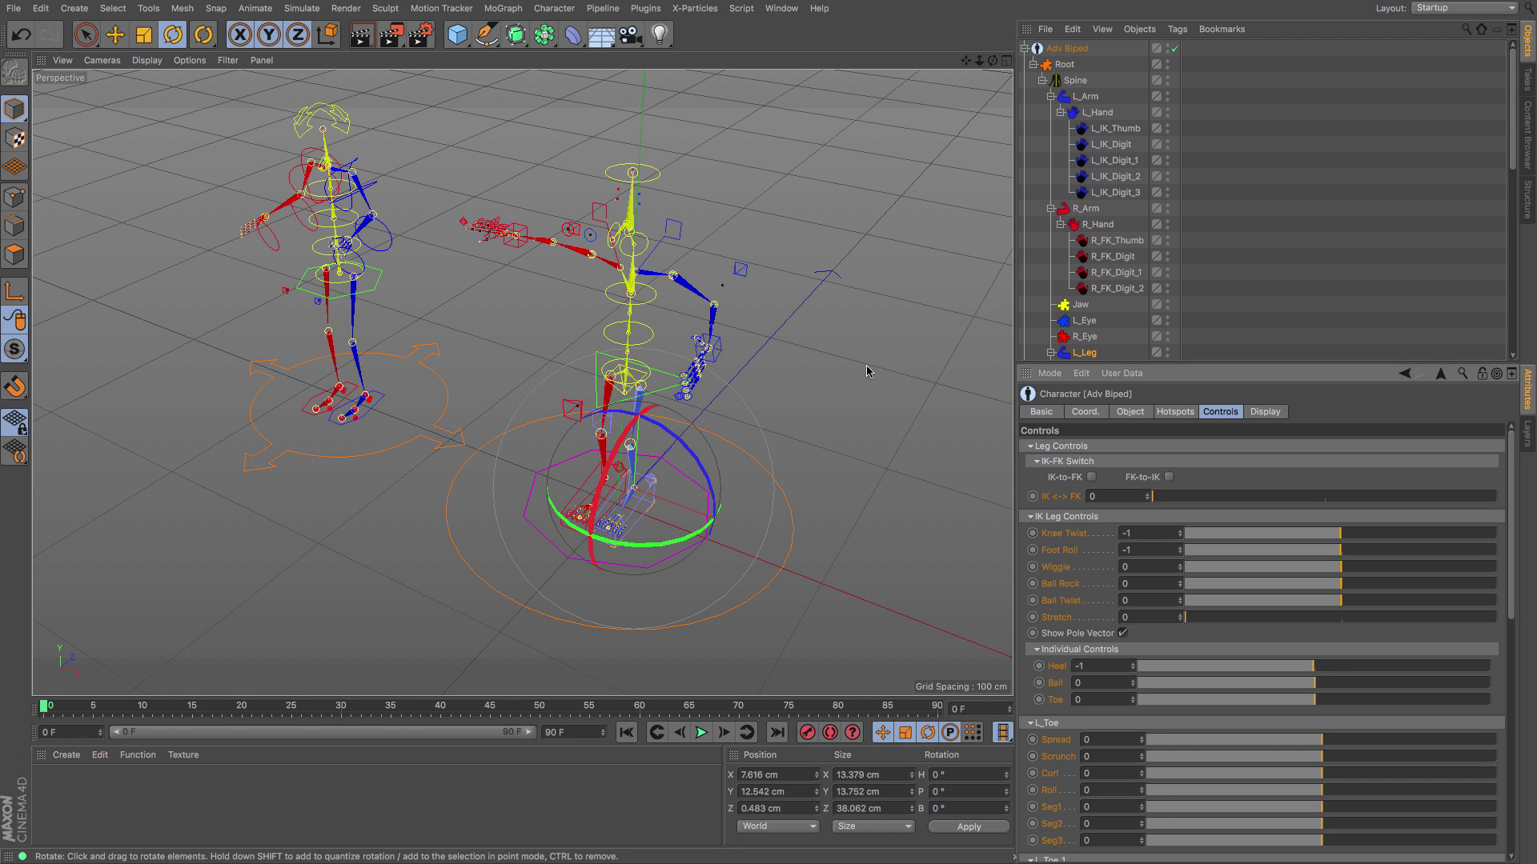
left_click_drag(966, 61, 807, 215)
left_click(807, 215)
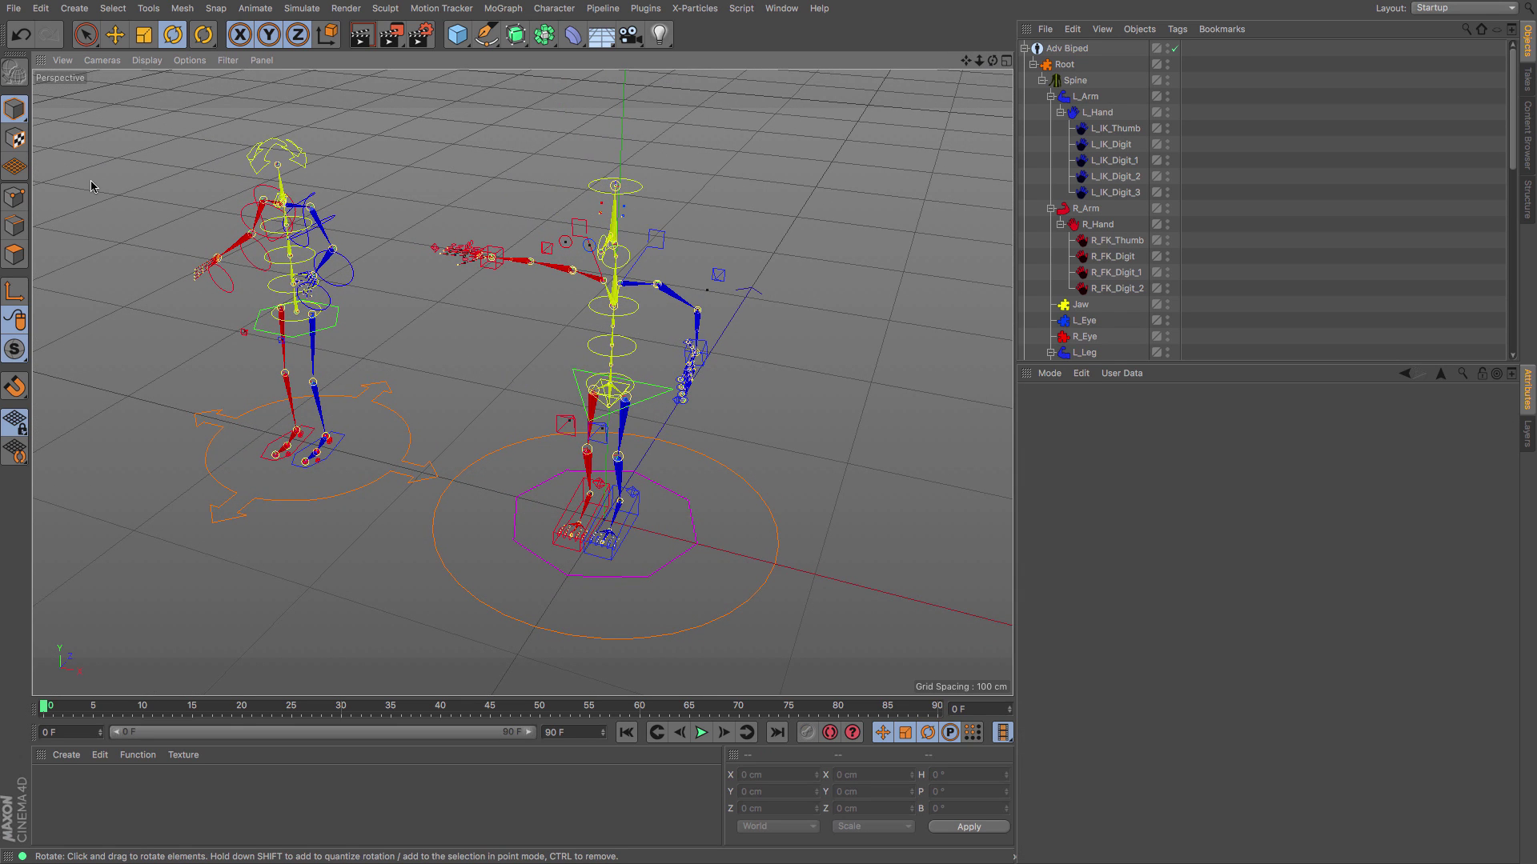